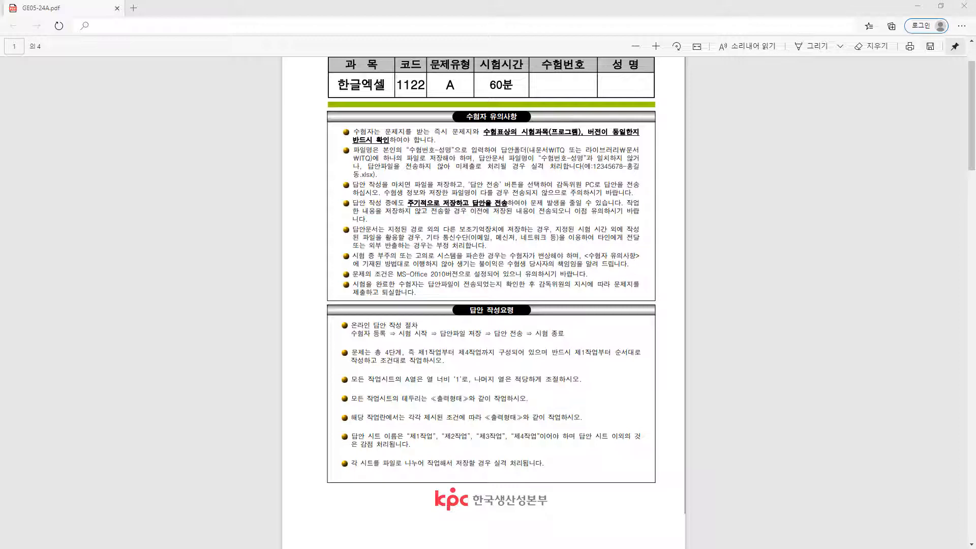
Step: Switch from the exam PDF to Excel and create a new blank workbook
click(719, 339)
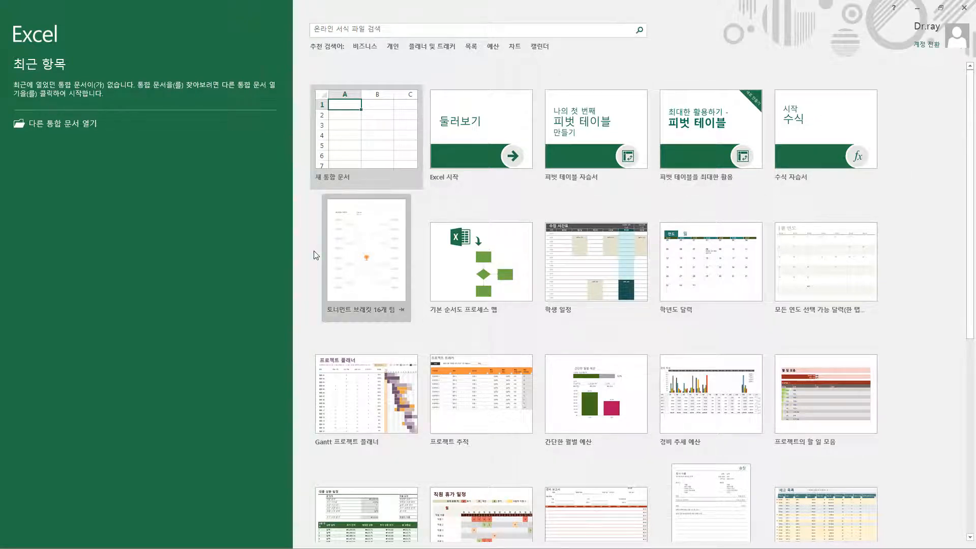
click(381, 137)
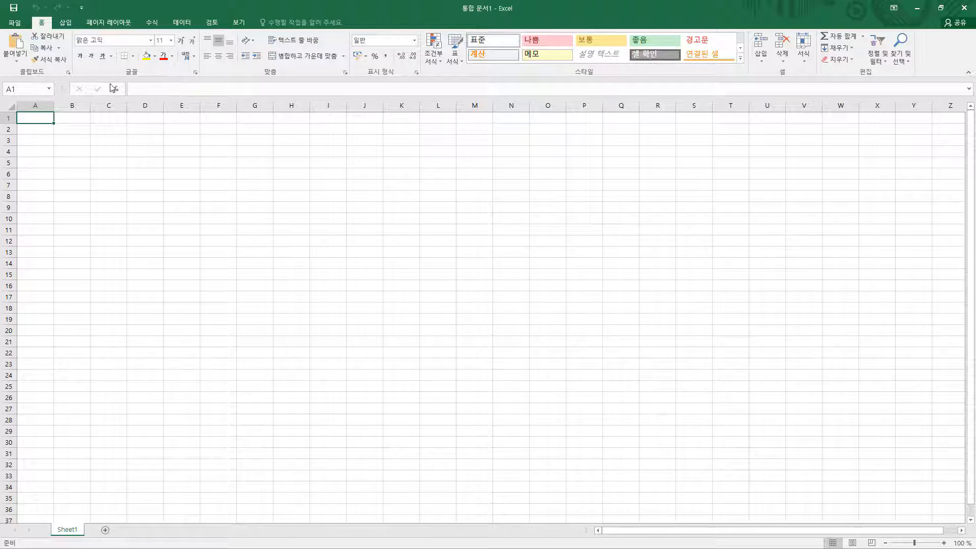
Step: Select the cell range E3:H5 on Sheet1
click(454, 88)
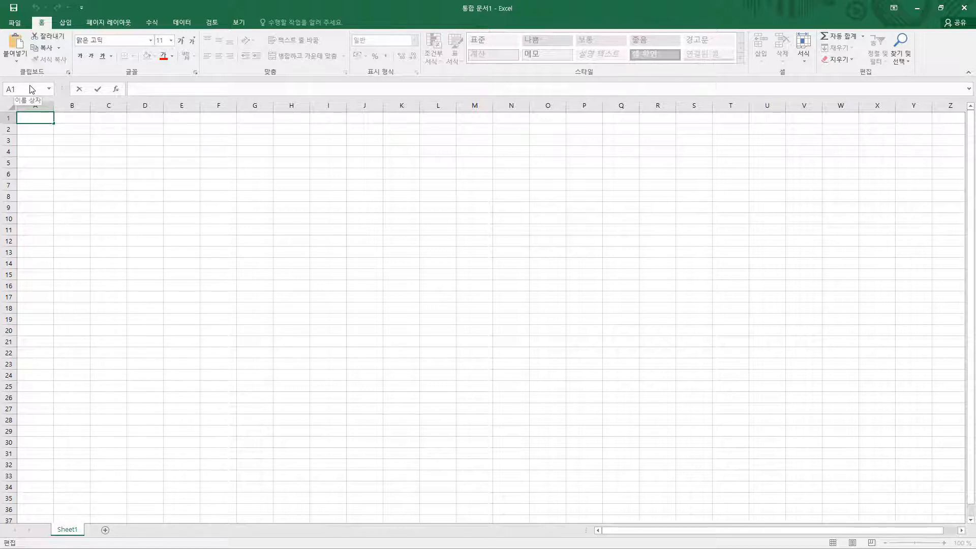
click(158, 140)
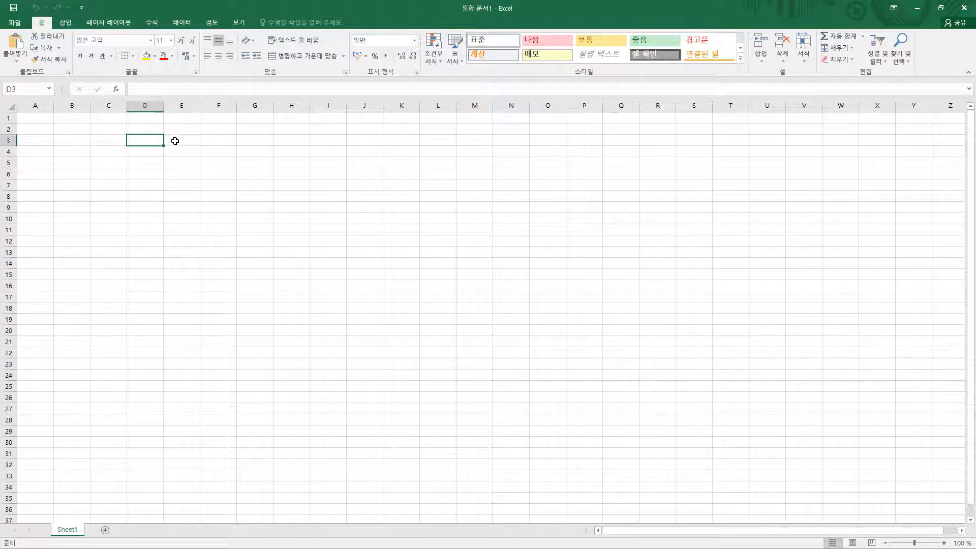
drag(172, 140, 328, 166)
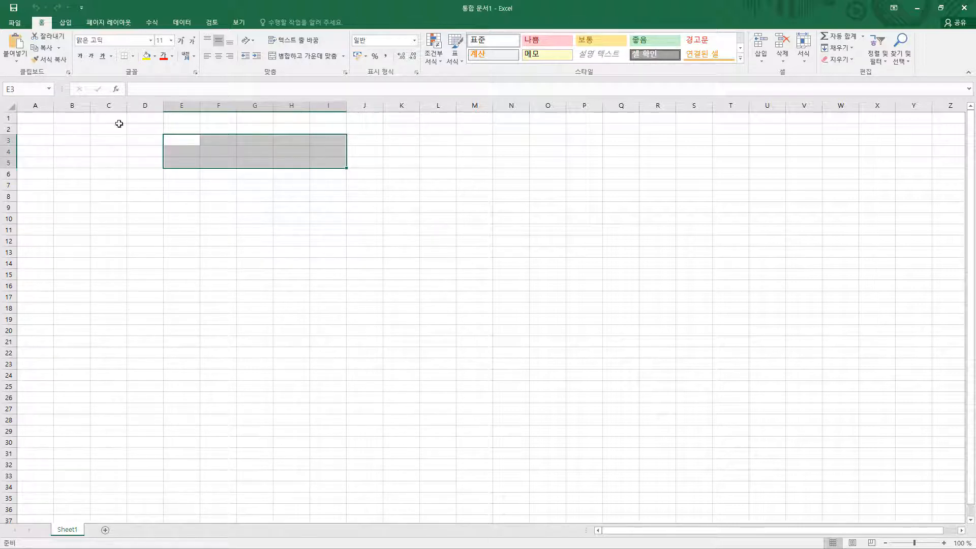
click(178, 142)
drag(179, 142, 322, 160)
drag(327, 161, 285, 165)
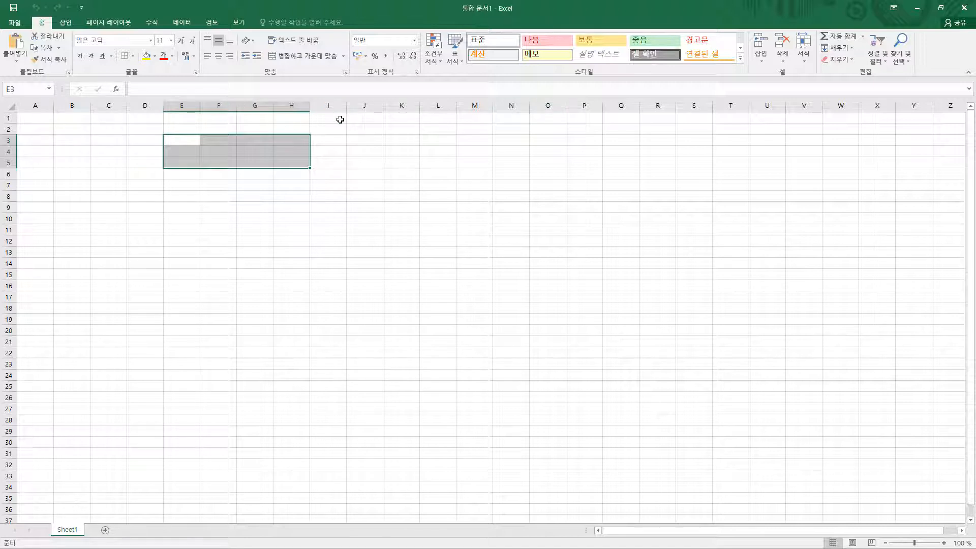
Step: Delete columns I through L
click(325, 116)
drag(327, 105, 435, 105)
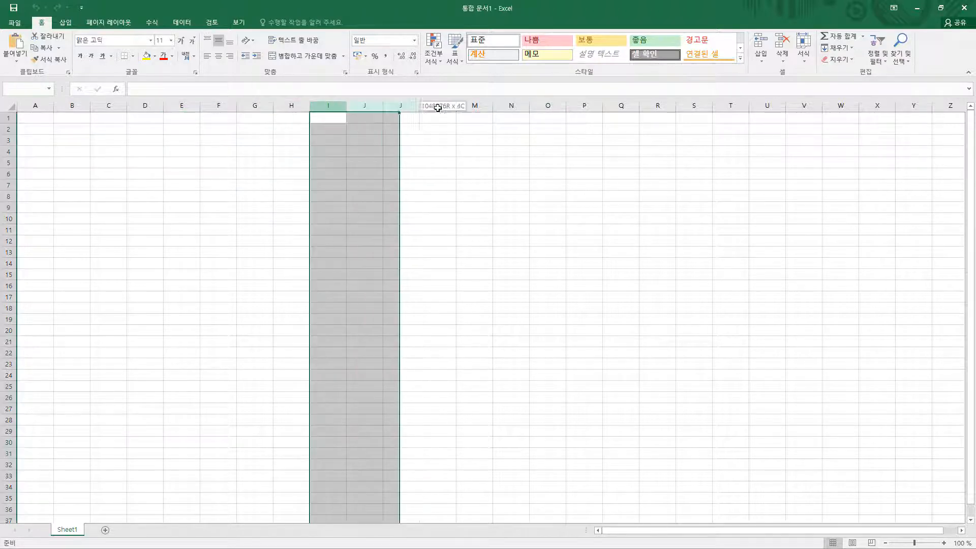
right_click(400, 105)
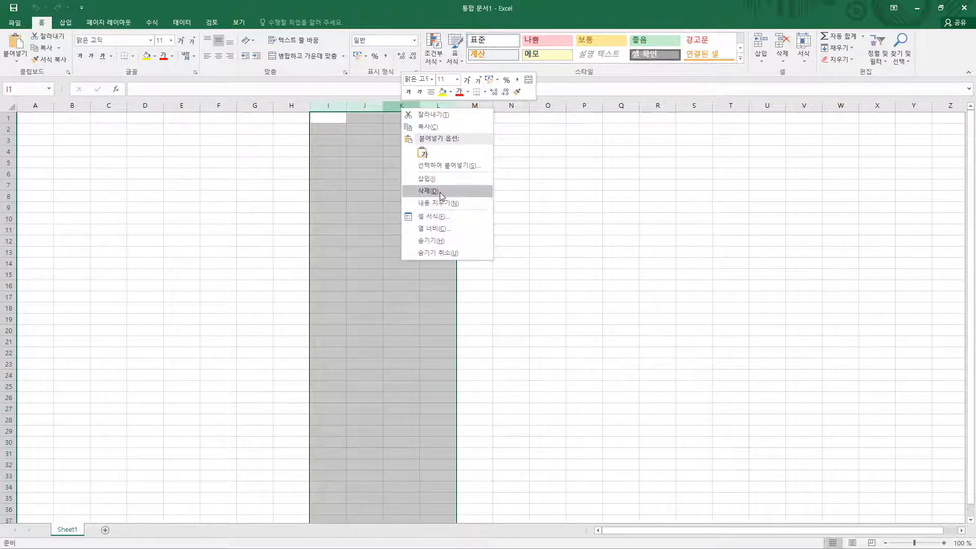
click(440, 191)
right_click(333, 105)
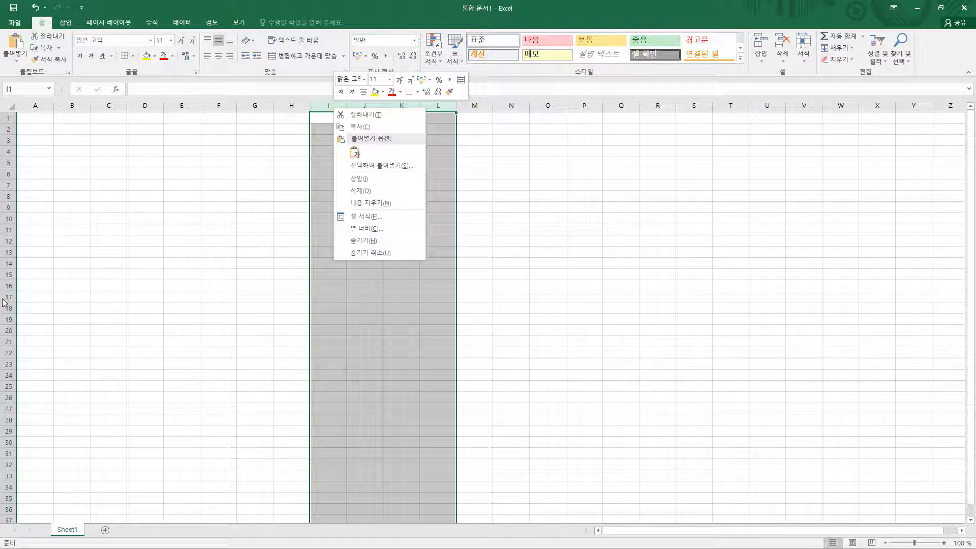
click(8, 129)
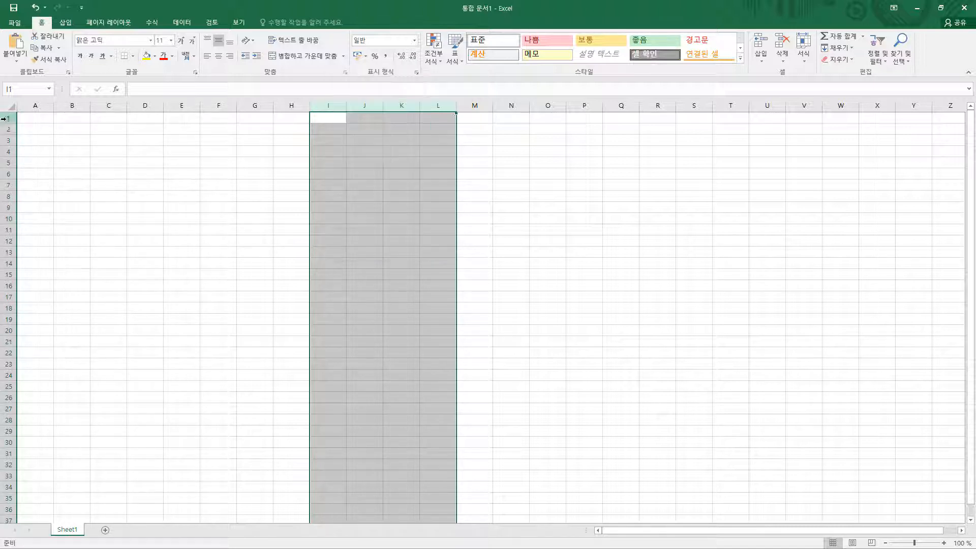
Step: Select rows 7 and 8, bring up their row commands and dismiss them without choosing any
click(8, 130)
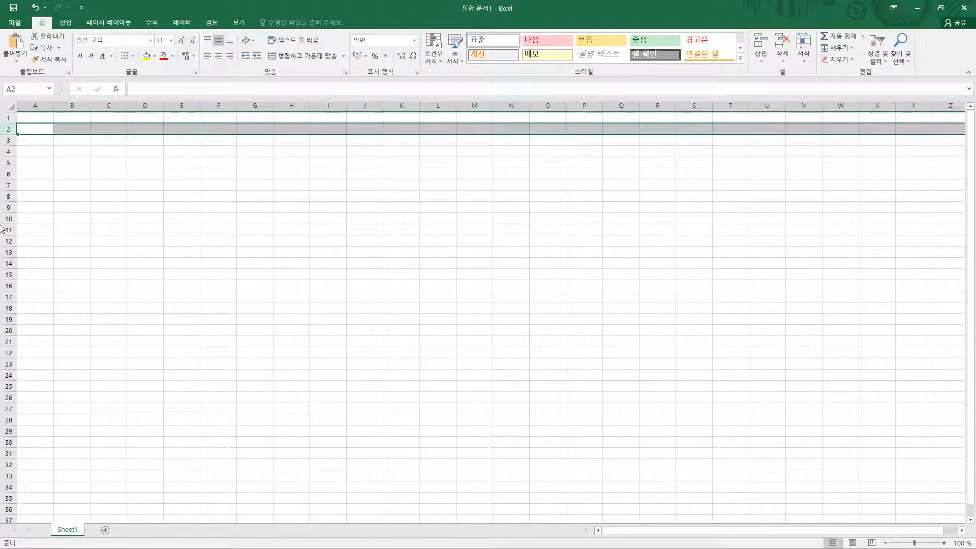
click(10, 189)
drag(10, 191, 2, 196)
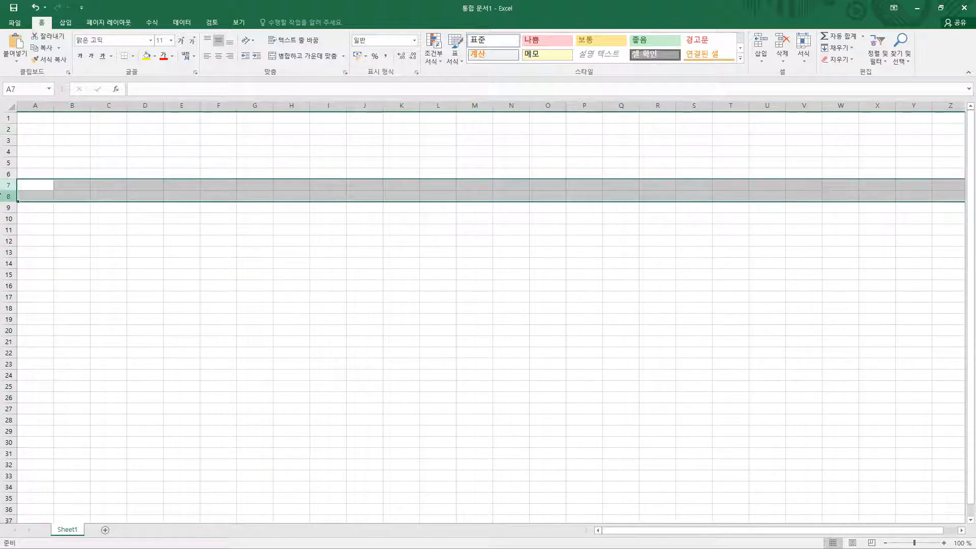
right_click(3, 196)
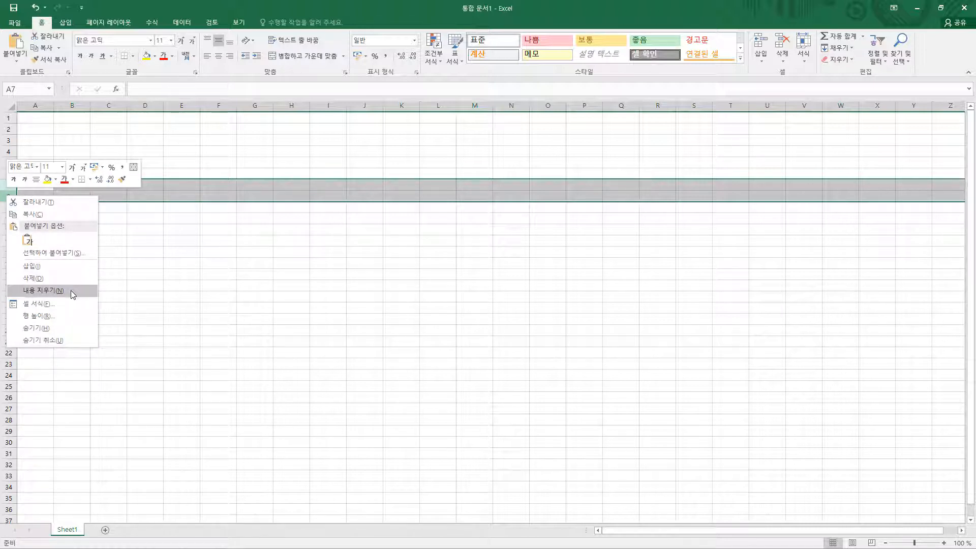
key(Escape)
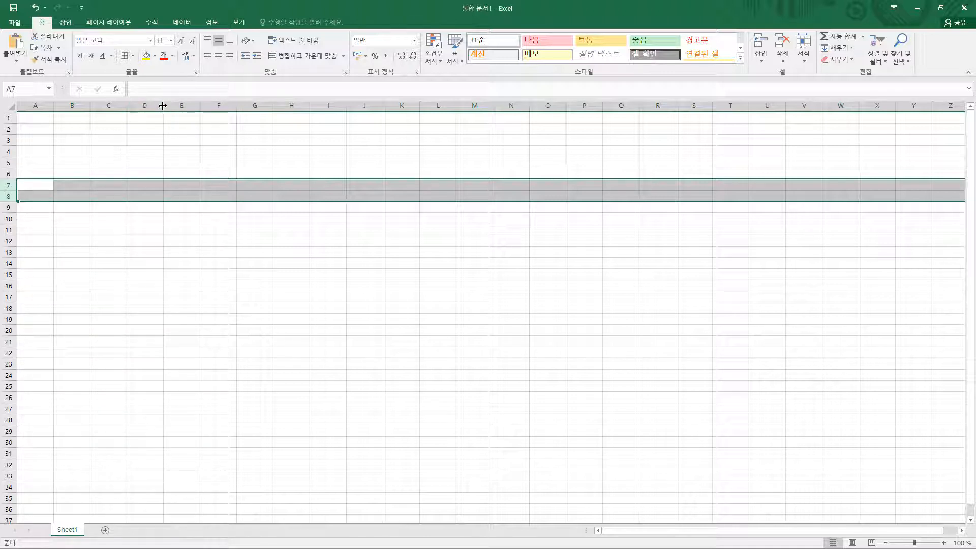
Step: Narrow column D slightly and increase the height of rows 1 through 10 uniformly
mouse_move(163, 105)
mouse_down()
mouse_move(183, 105)
mouse_move(159, 105)
mouse_up()
drag(15, 168, 12, 172)
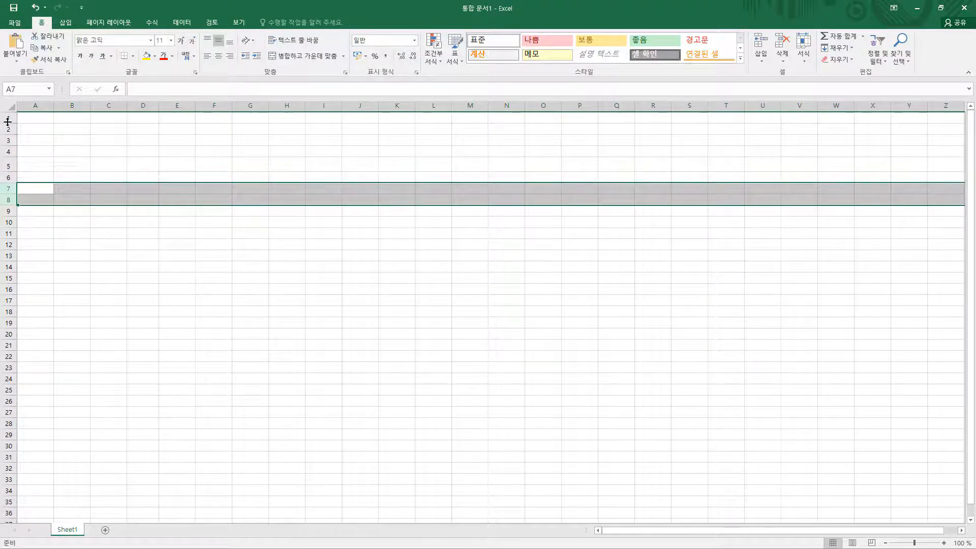
drag(9, 118, 9, 224)
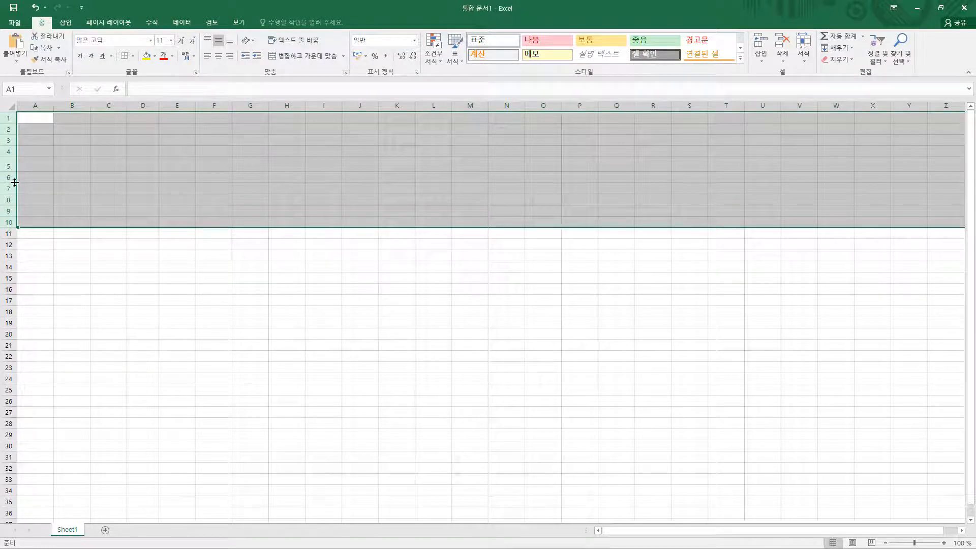
drag(15, 183, 14, 189)
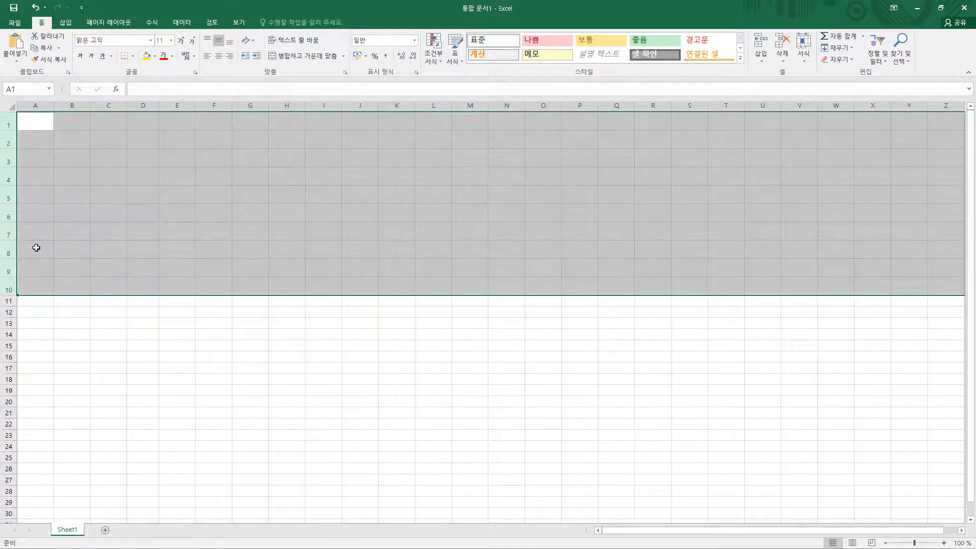
drag(108, 105, 176, 106)
Step: Undo the row height, column width and column deletion changes
key(ctrl+z)
key(ctrl+z)
key(ctrl+z)
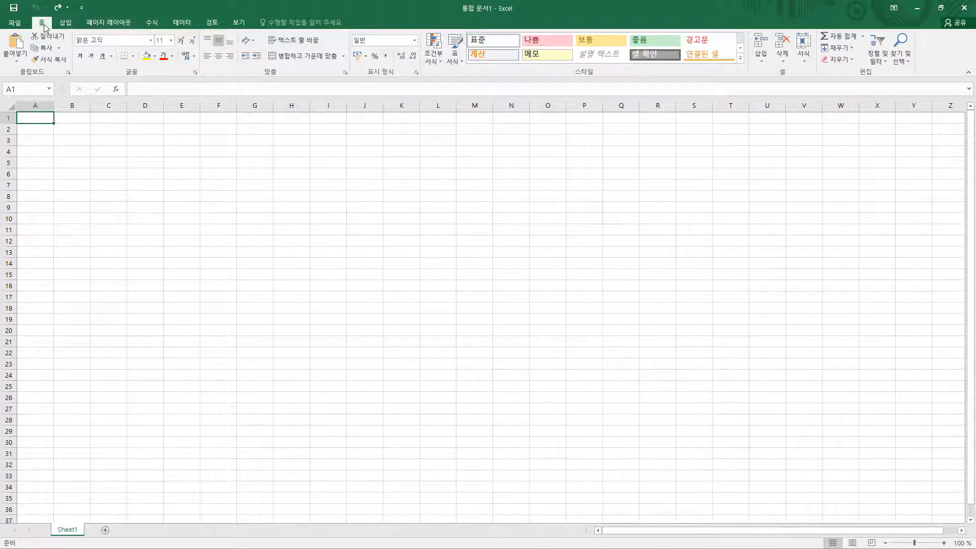
click(66, 22)
click(108, 22)
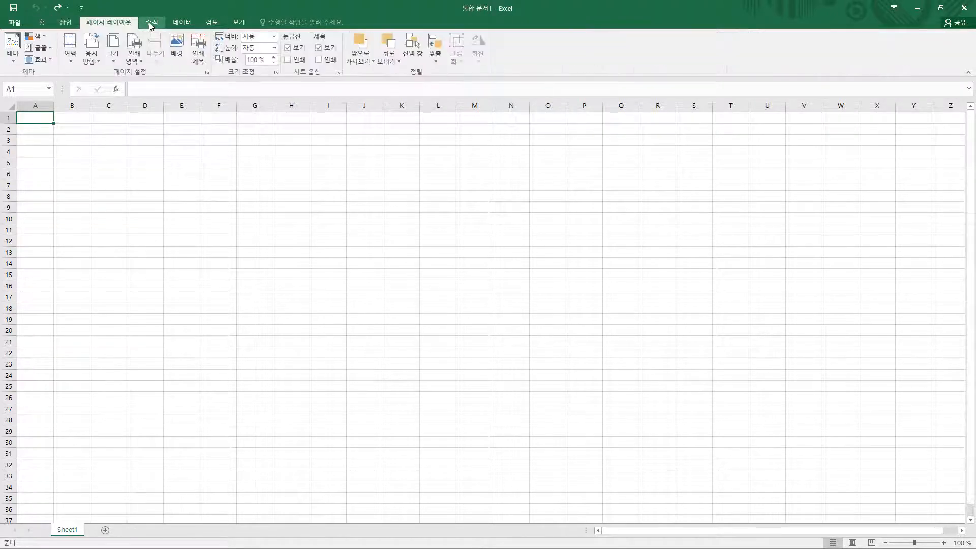
click(151, 23)
click(211, 22)
click(239, 22)
click(181, 23)
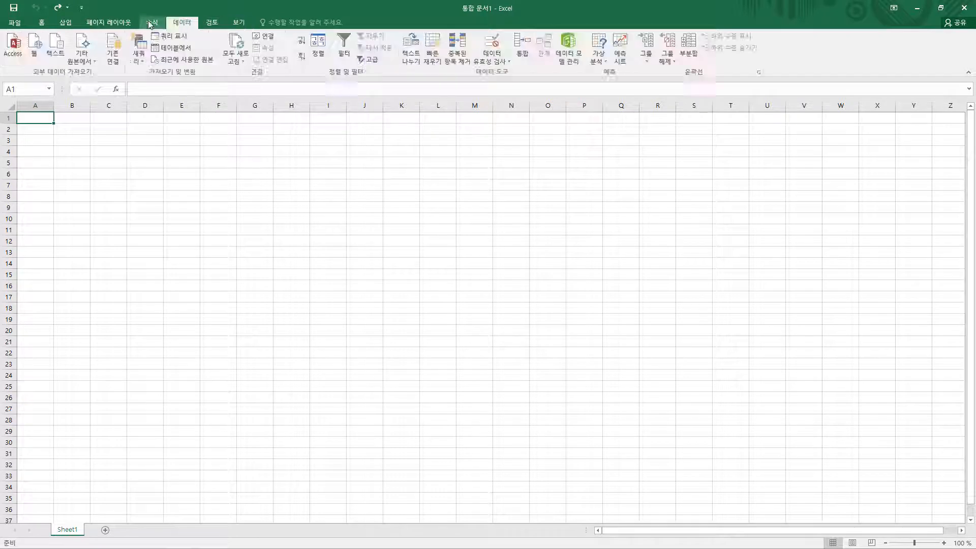
click(151, 22)
click(108, 22)
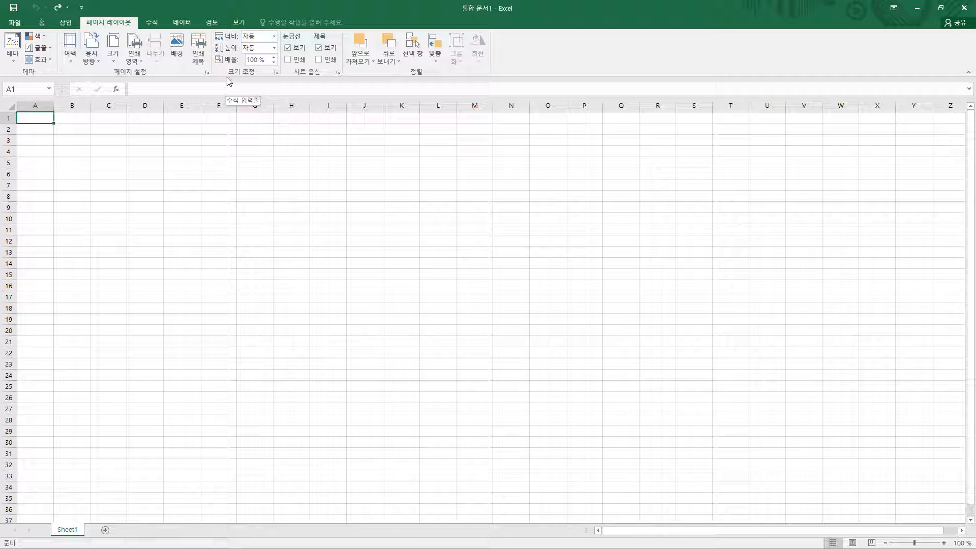
Step: Set the default font for new workbooks to 굴림 in the program options
click(14, 23)
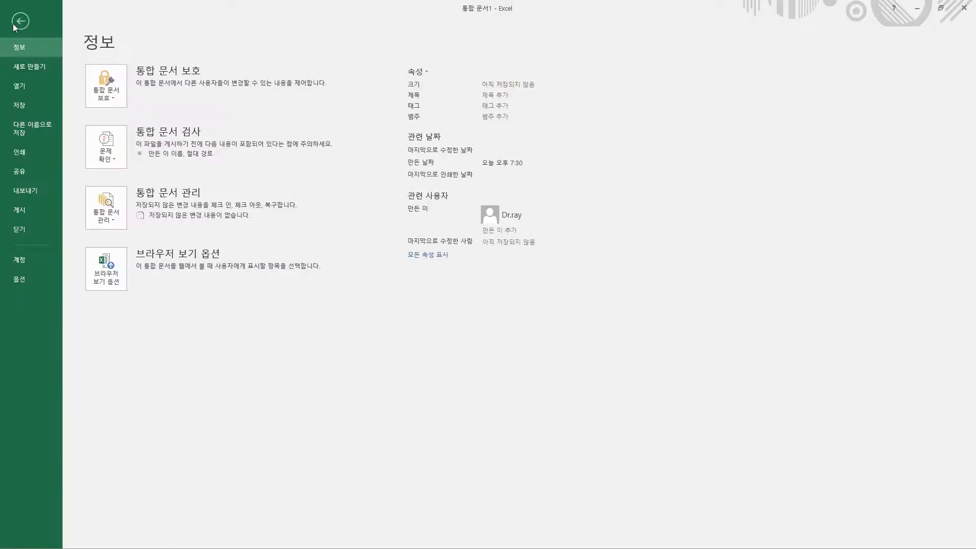
click(22, 283)
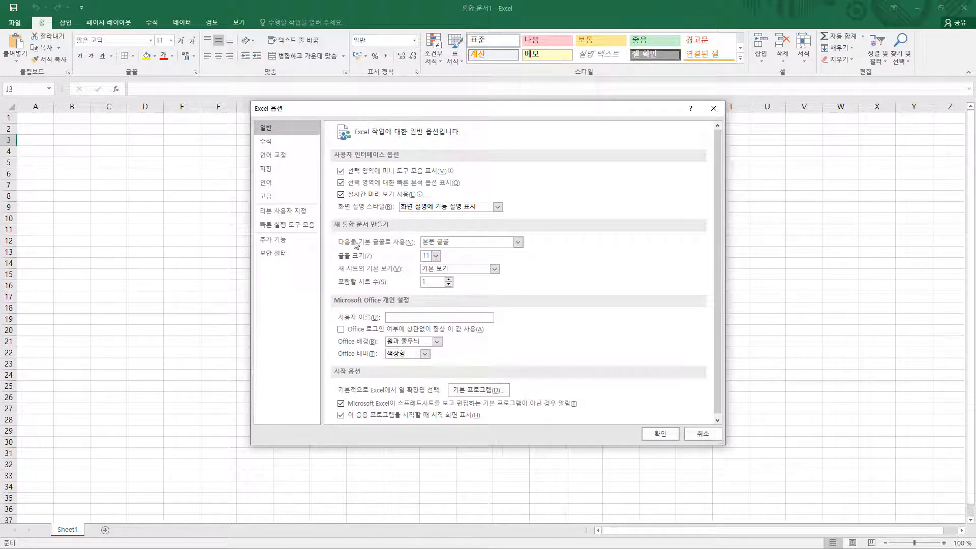
click(460, 244)
text(굴림)
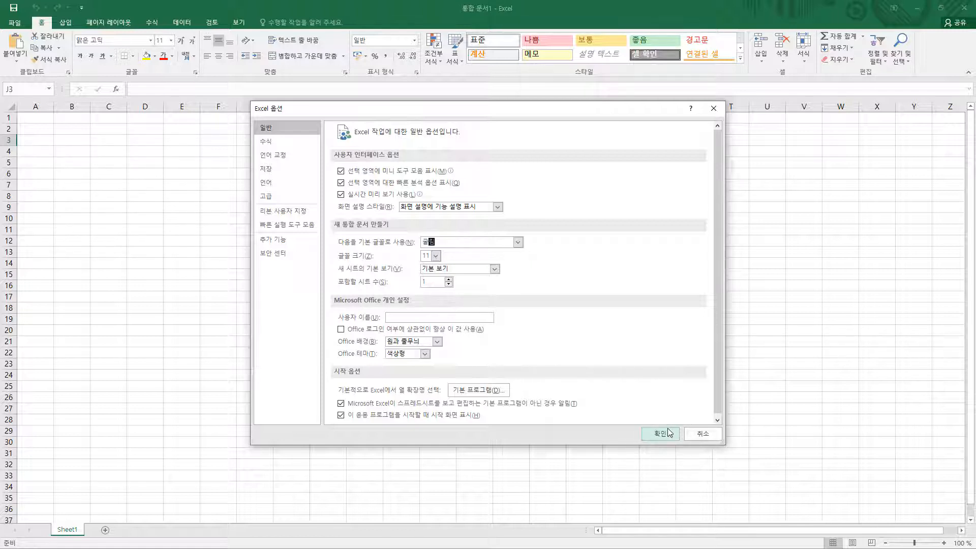
key(Return)
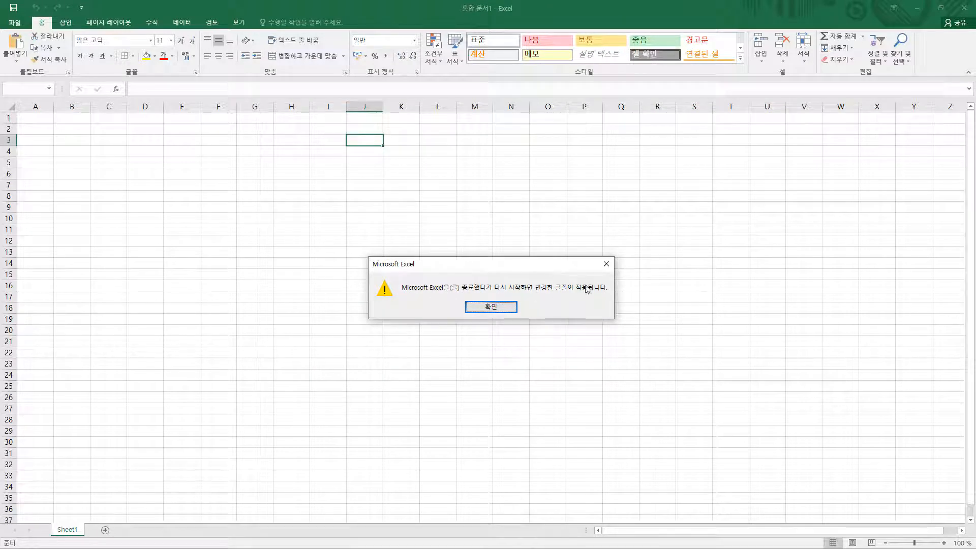
click(497, 306)
Step: Close the program without saving the workbook, restart it and create a new blank workbook
click(964, 8)
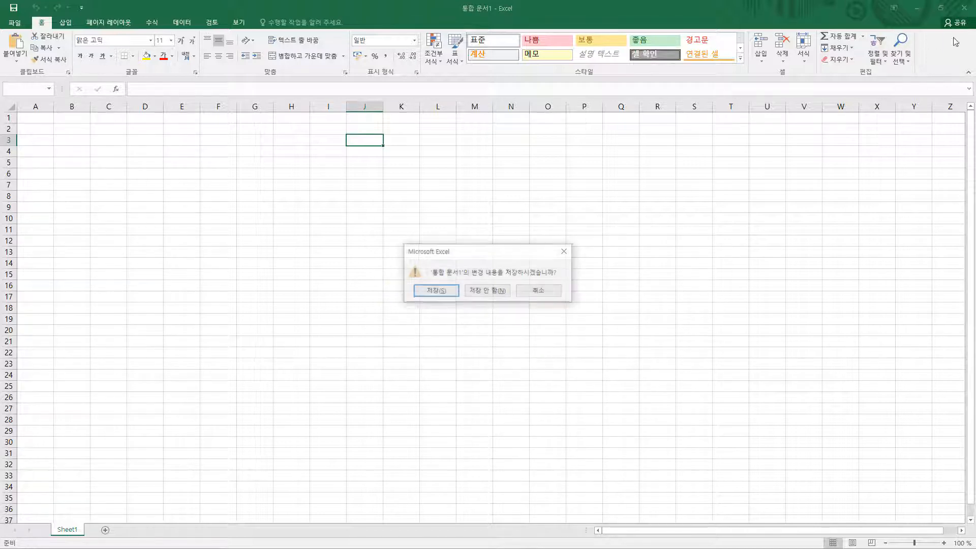
click(501, 294)
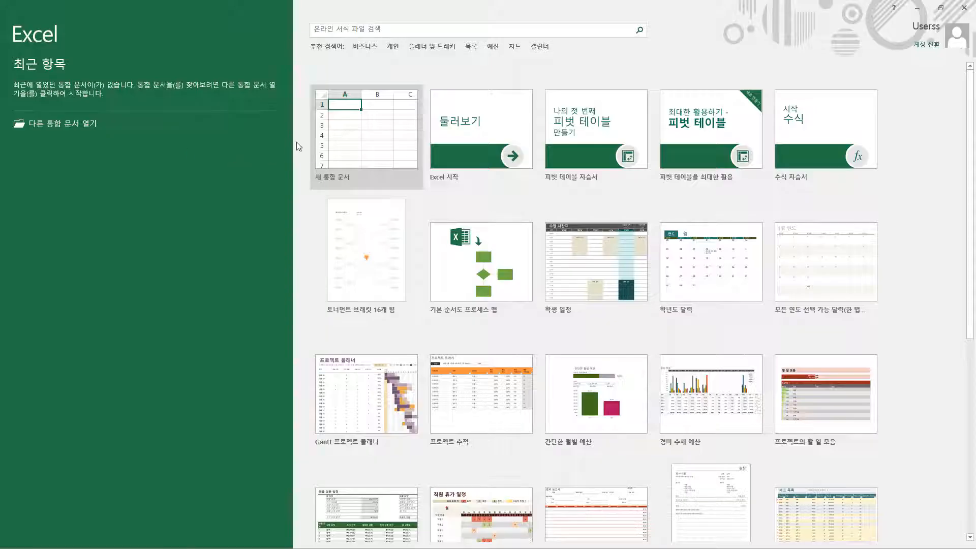
click(368, 137)
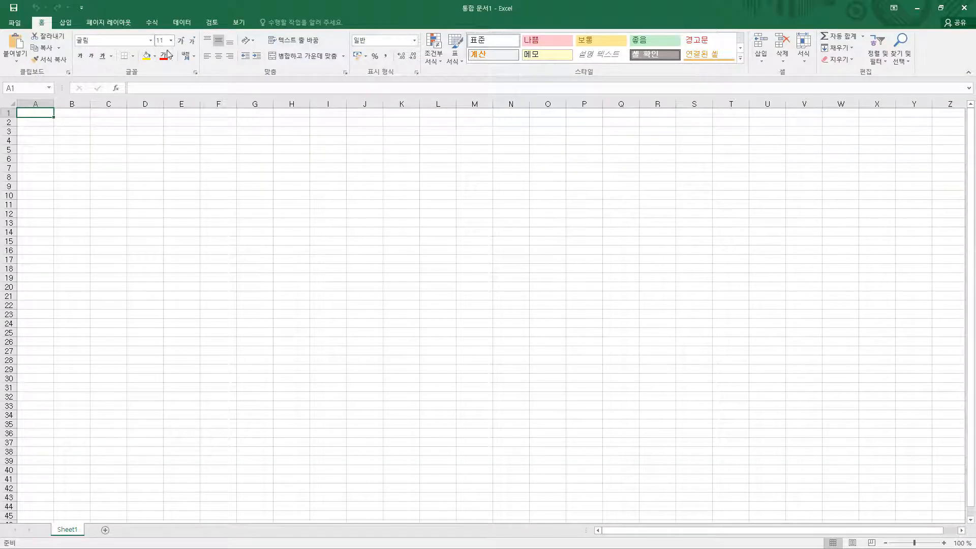
click(432, 225)
click(262, 222)
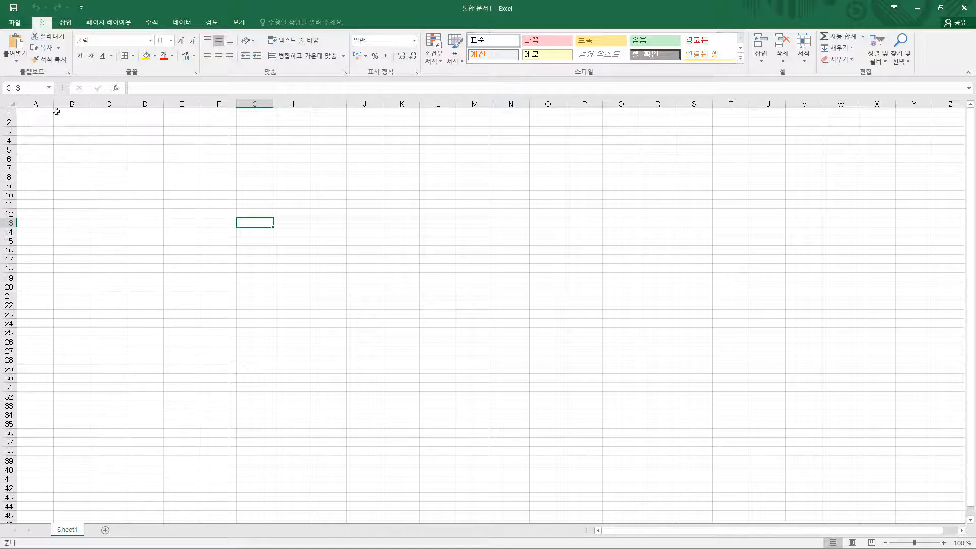
click(14, 22)
click(20, 20)
drag(127, 103, 127, 103)
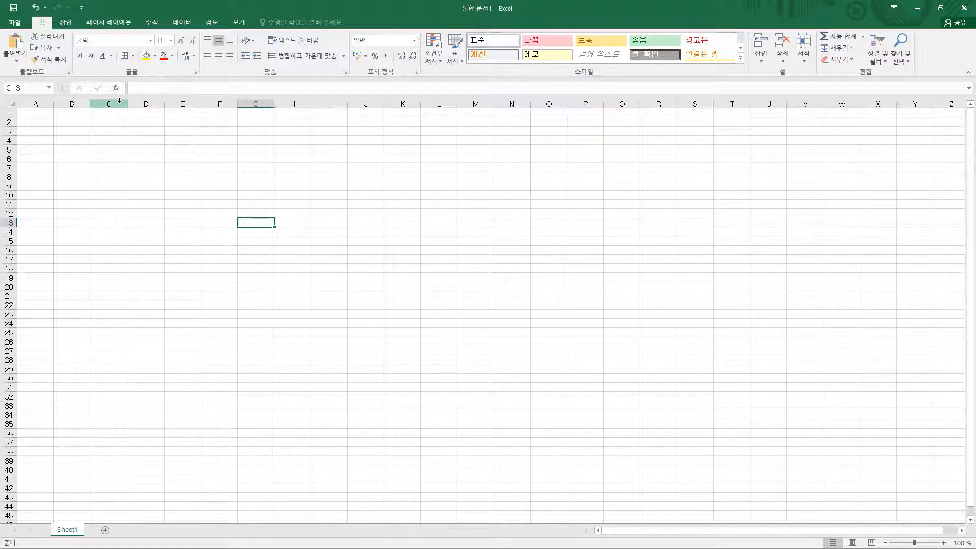
right_click(120, 101)
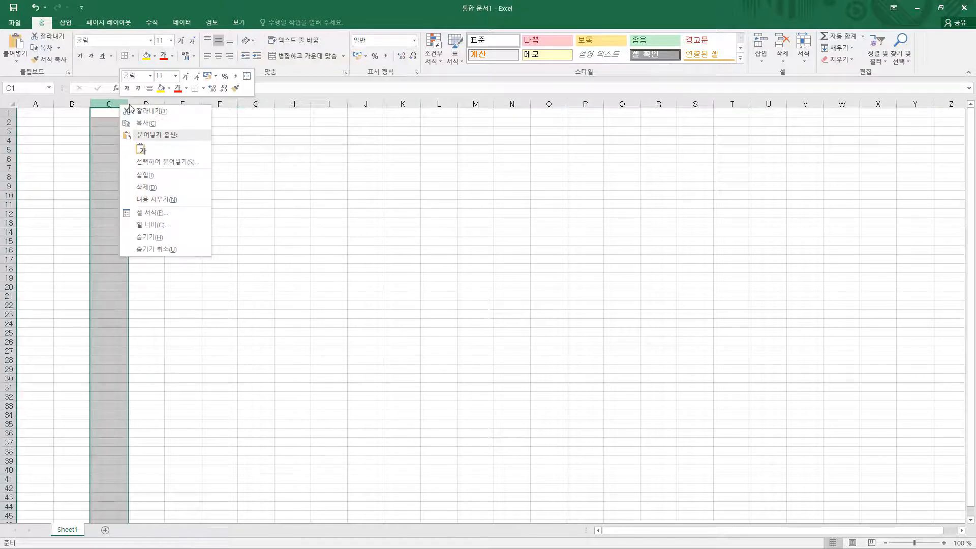
click(168, 225)
click(189, 234)
key(ctrl+z)
Step: Set the width of column A to 1
click(43, 102)
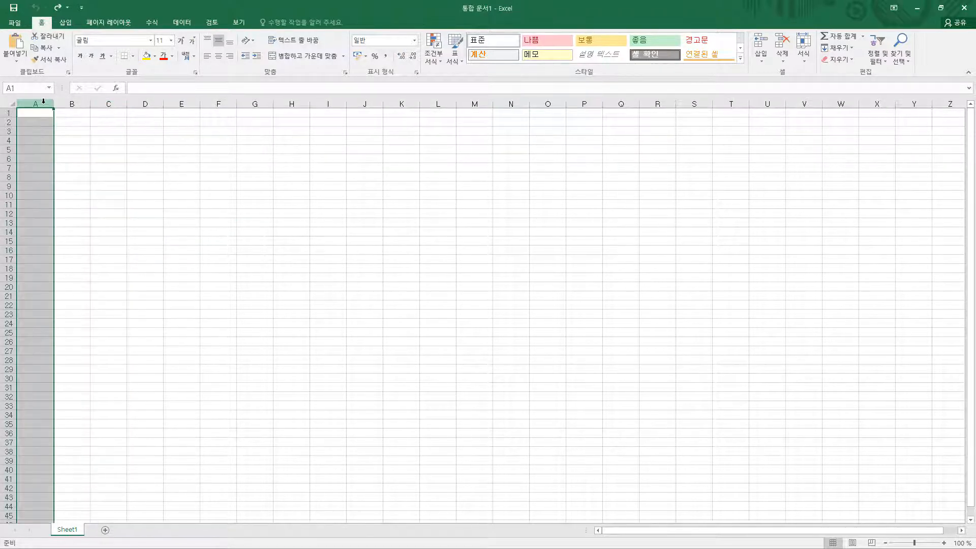
right_click(43, 101)
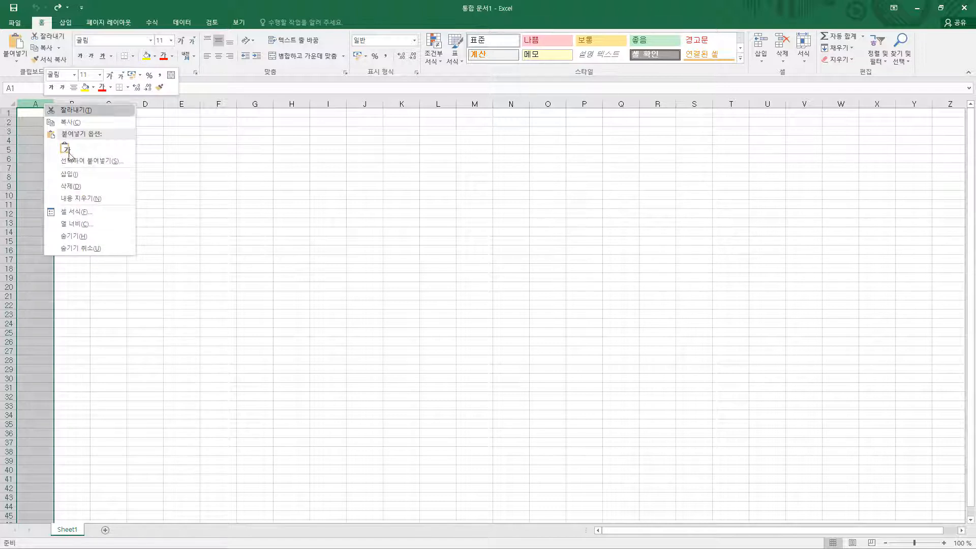
click(83, 222)
click(84, 210)
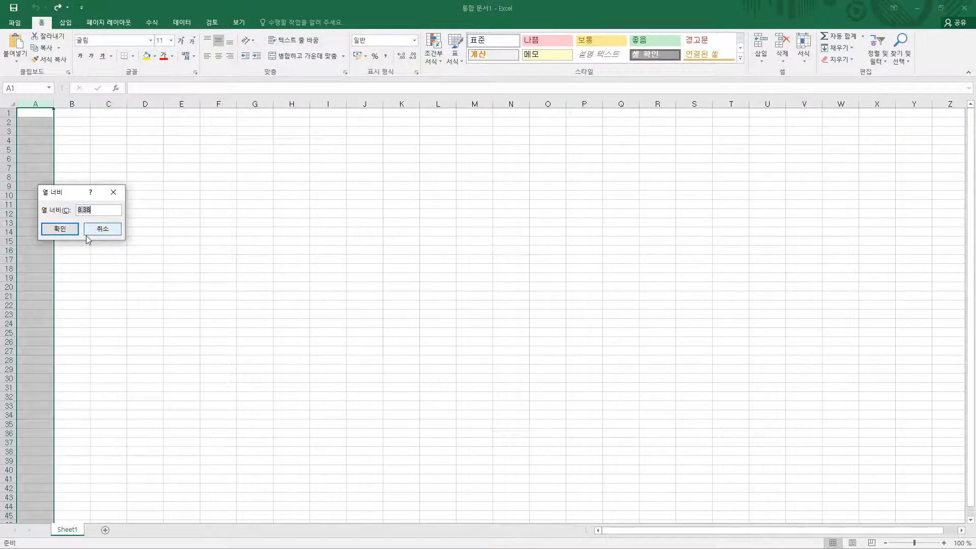
text(1)
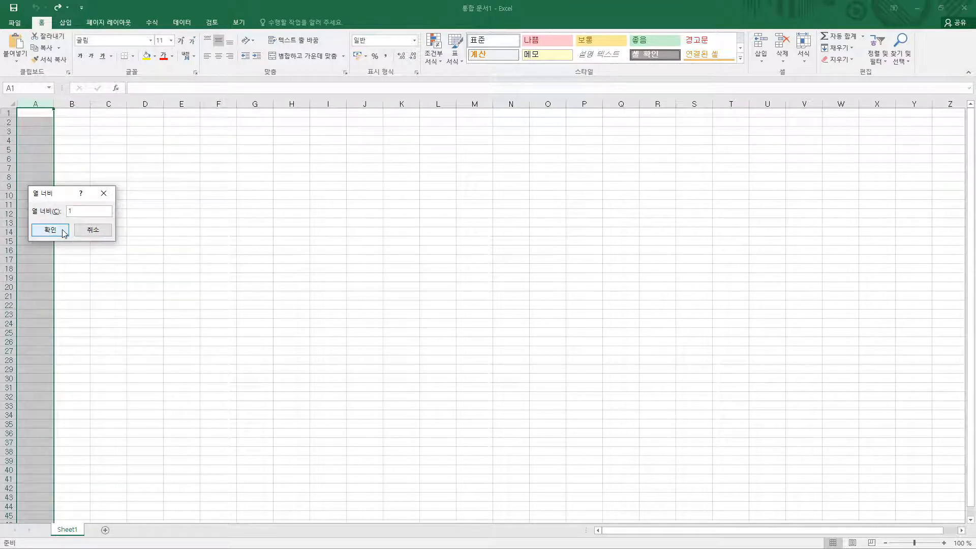
click(50, 229)
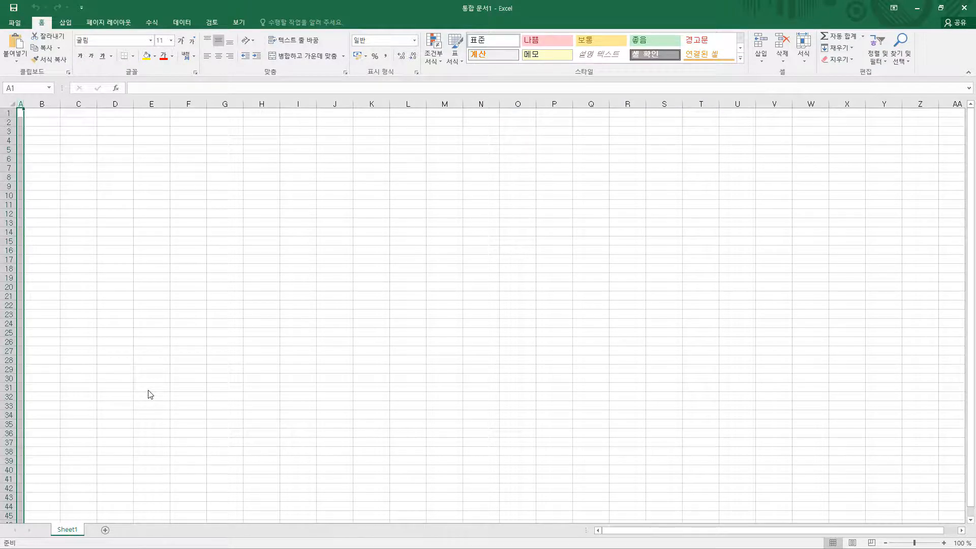
Step: Make two copies of Sheet1 after the original, checking column A's width on the first copy
drag(71, 533, 93, 534)
click(76, 532)
click(110, 533)
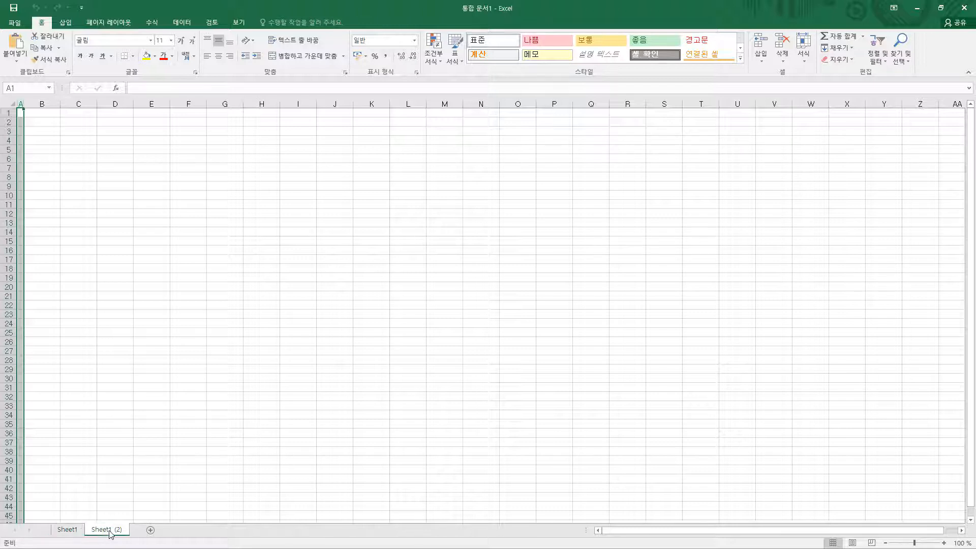
right_click(21, 105)
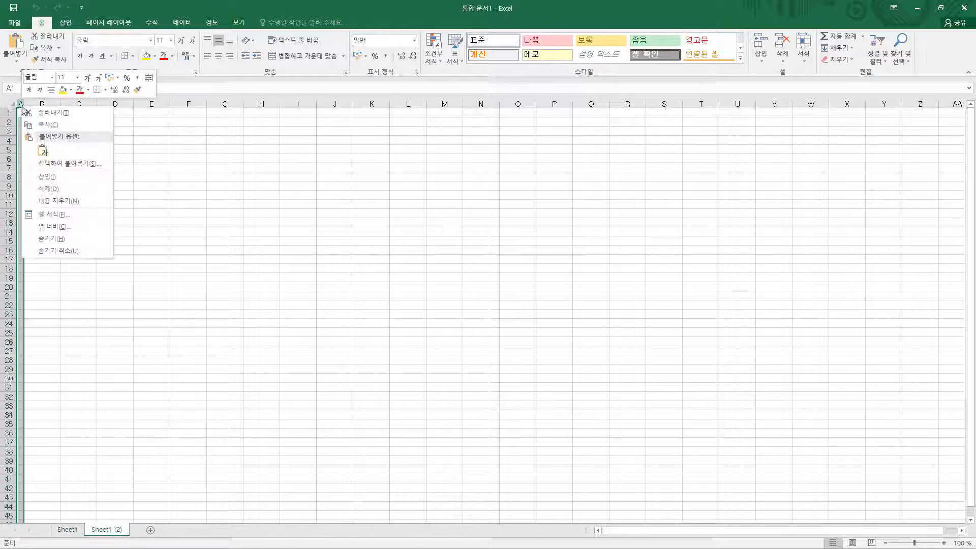
click(51, 228)
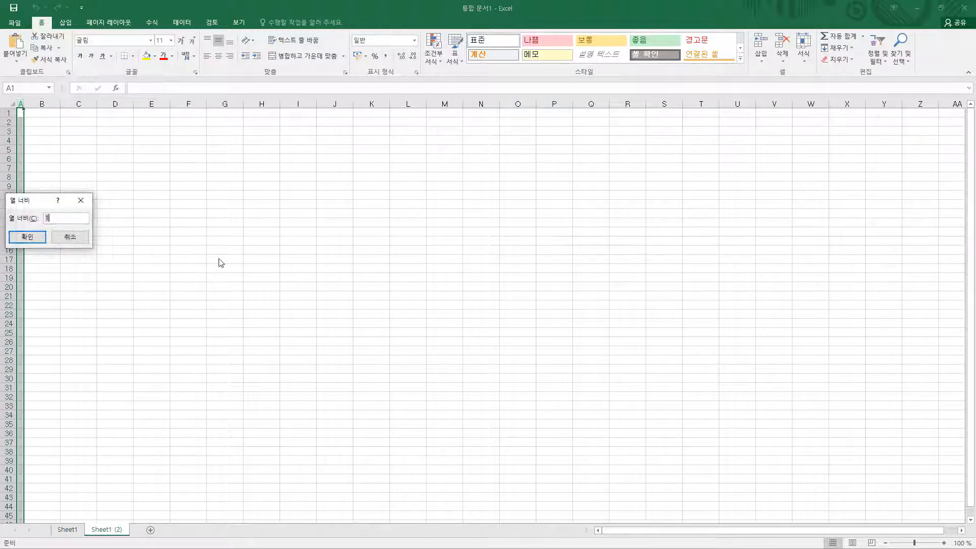
click(74, 237)
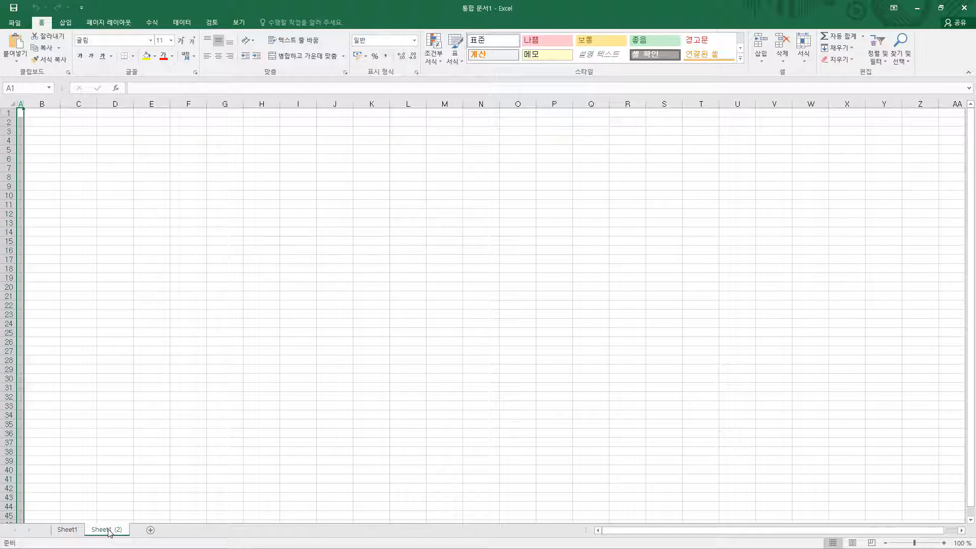
drag(107, 531, 140, 533)
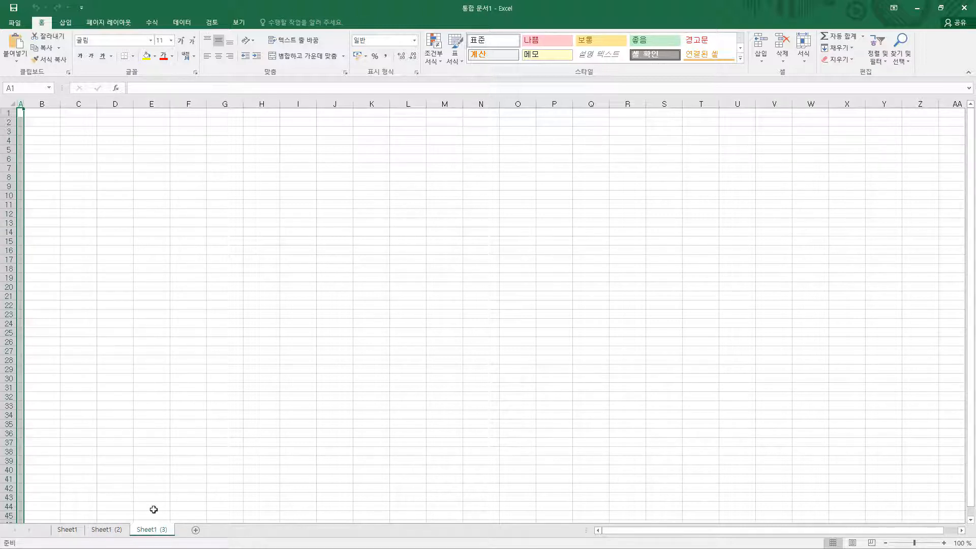
Step: Rename the three sheets in order as 제1작업, 제2작업 and 제3작업
click(69, 532)
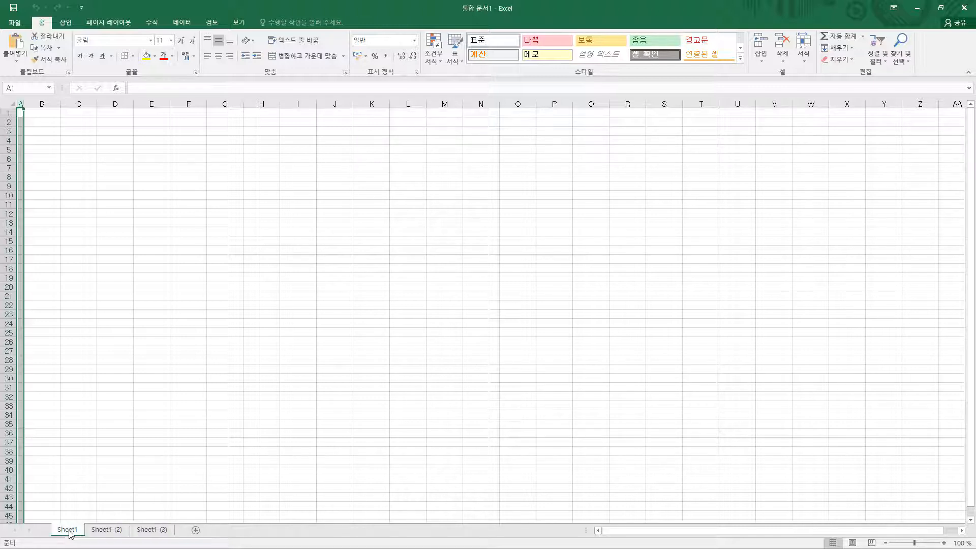
mouse_move(71, 533)
mouse_down()
mouse_move(103, 535)
mouse_move(81, 518)
mouse_up()
text(제1작업)
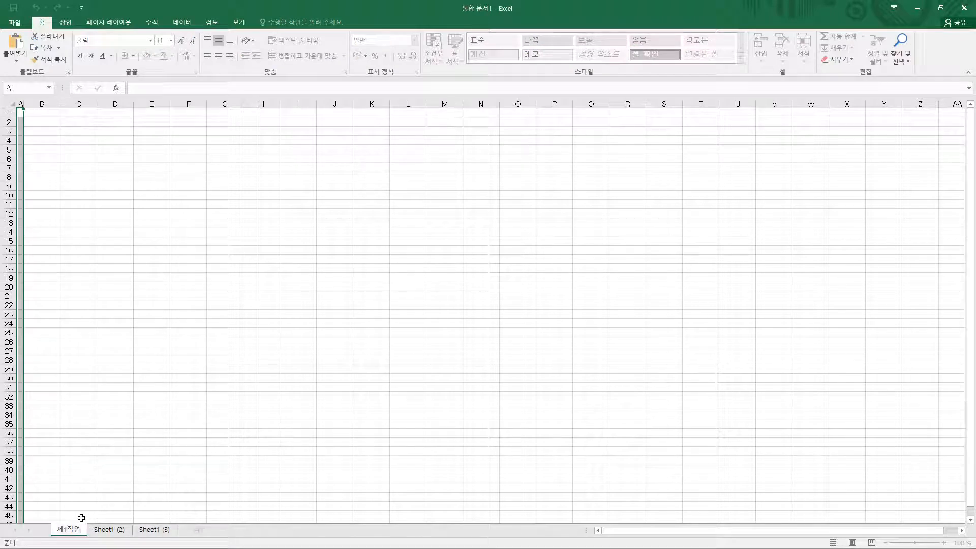
key(Return)
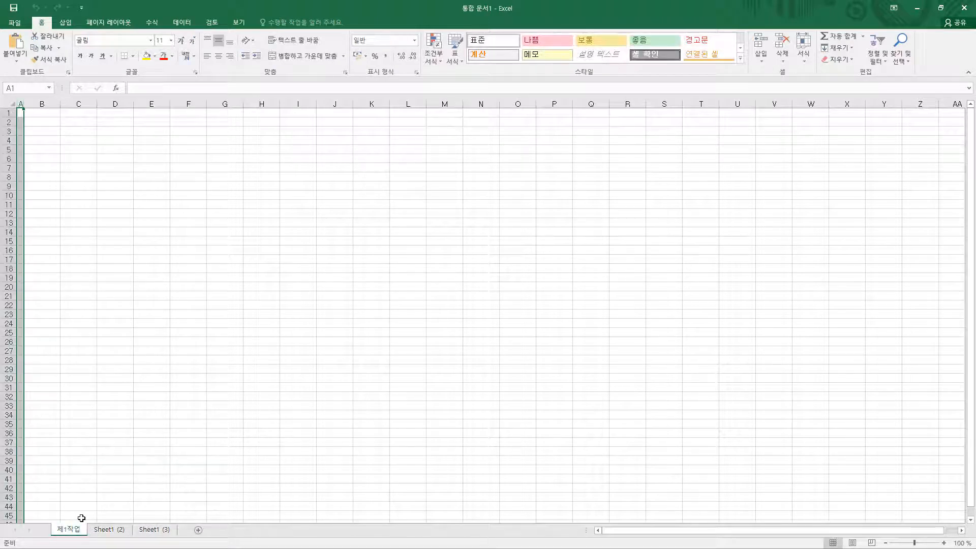
double_click(111, 530)
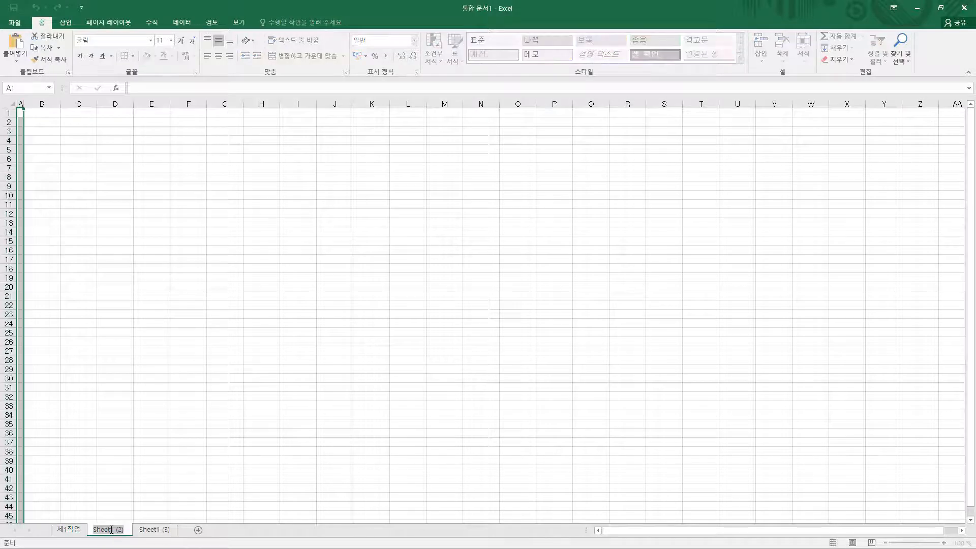
text(제2작업)
key(Return)
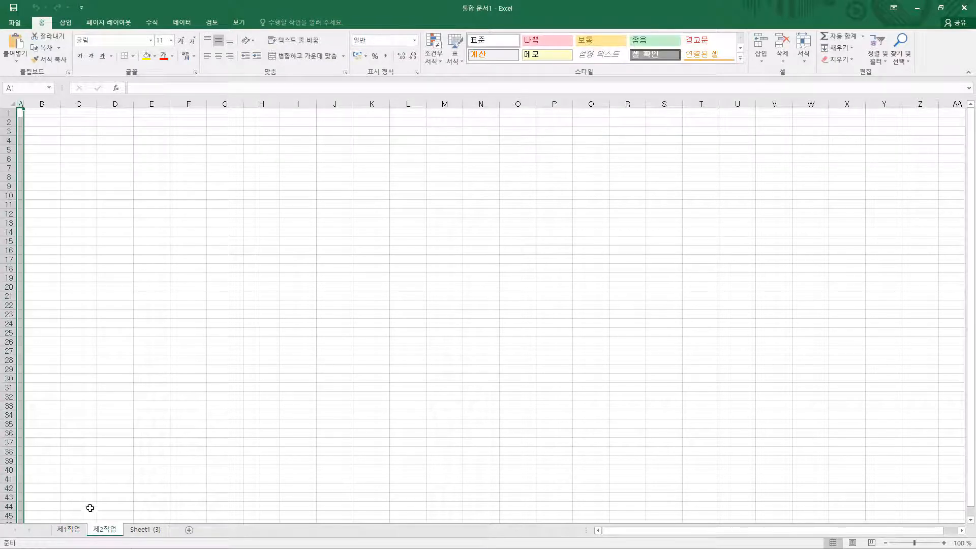
double_click(145, 530)
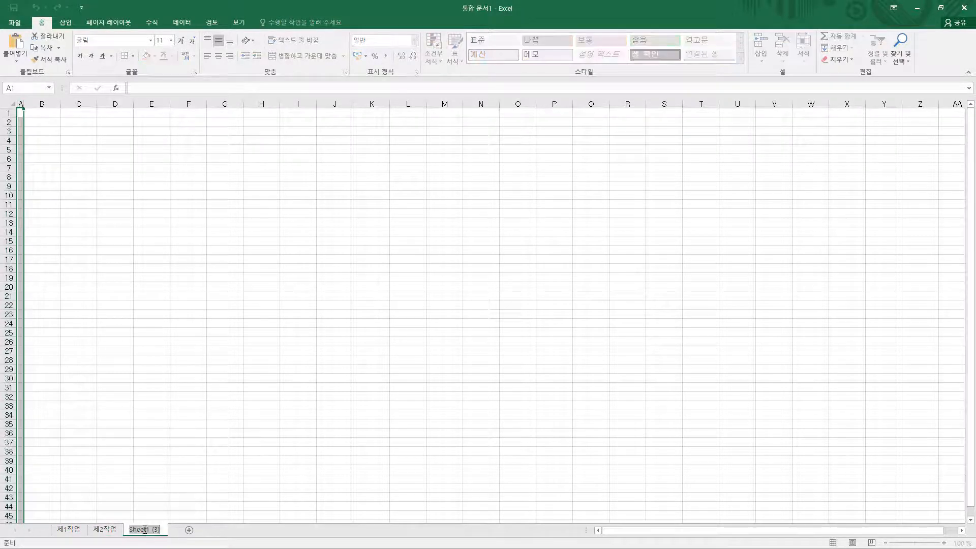
text(제3작업)
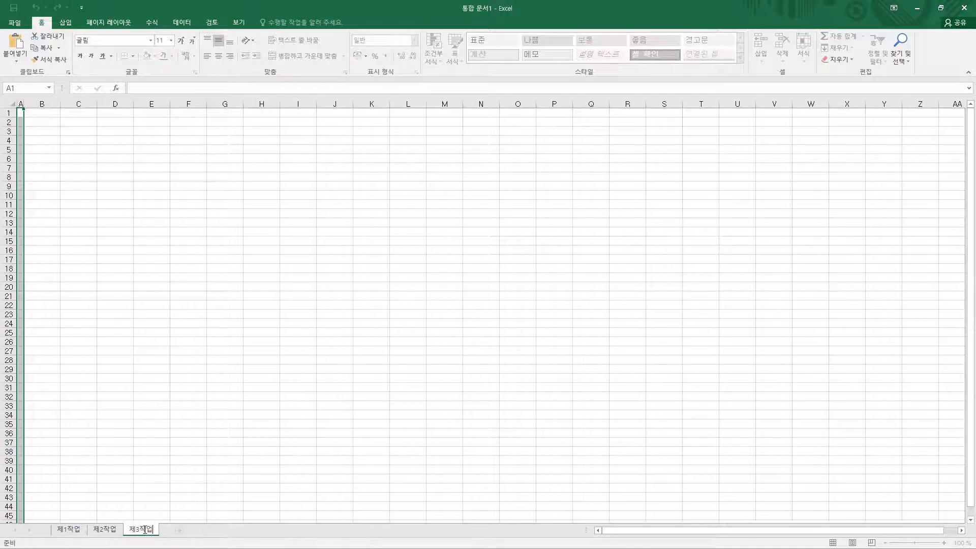
key(Return)
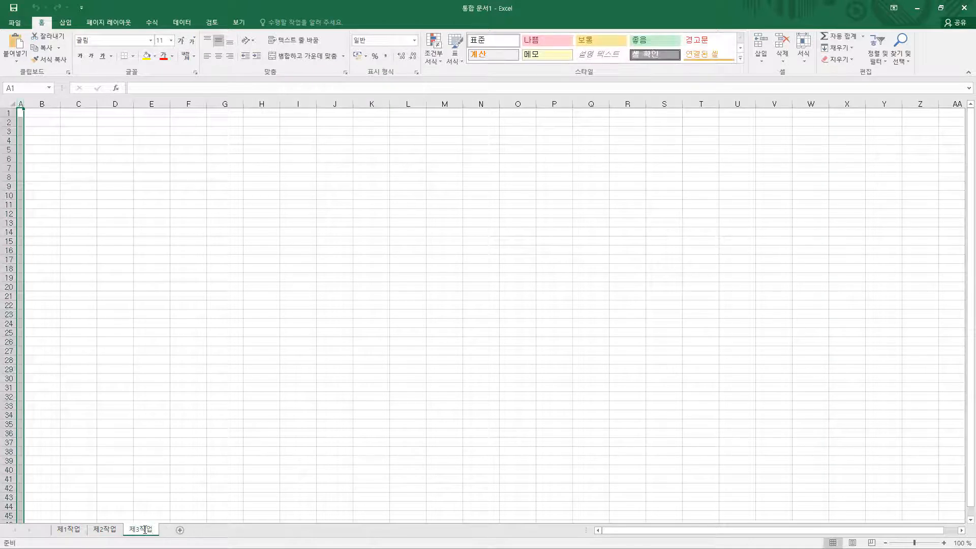
click(106, 530)
click(147, 531)
right_click(146, 533)
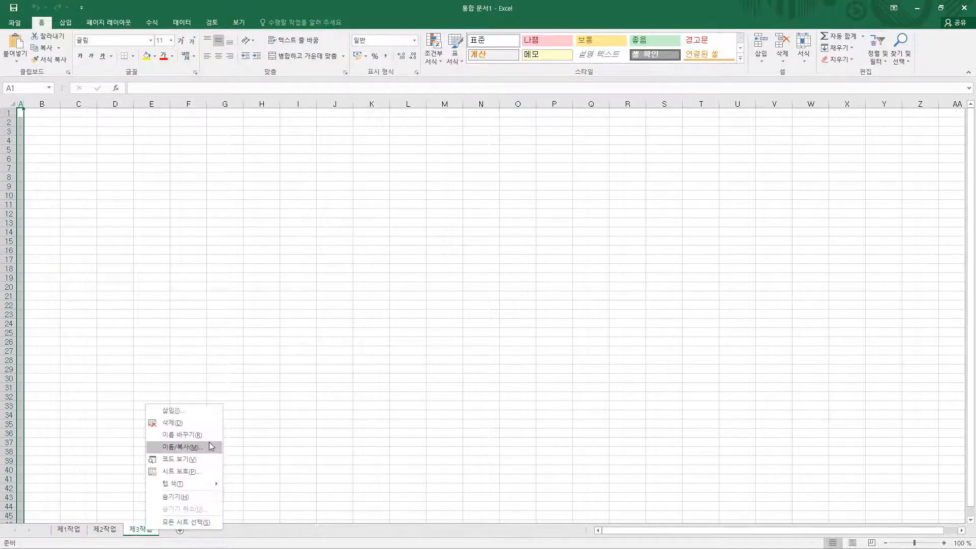
click(146, 533)
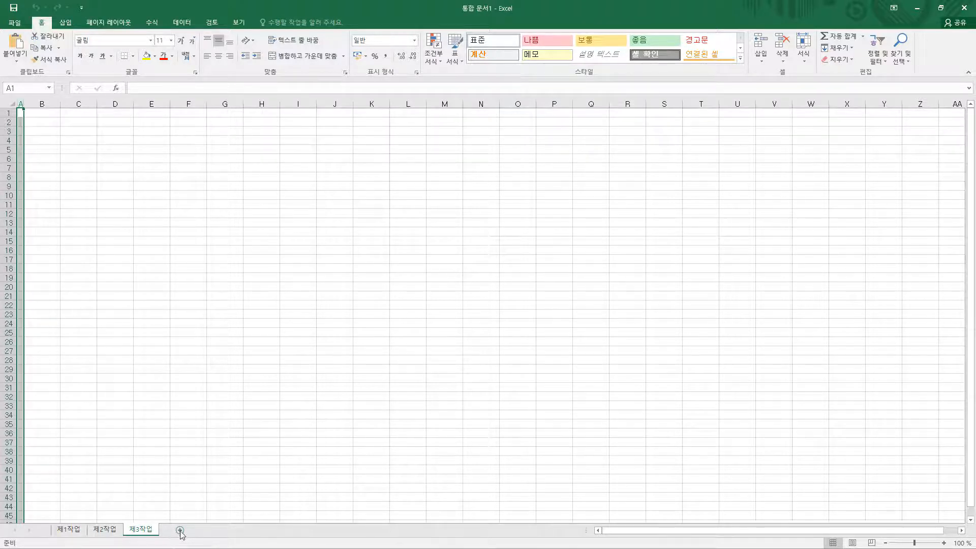
click(180, 530)
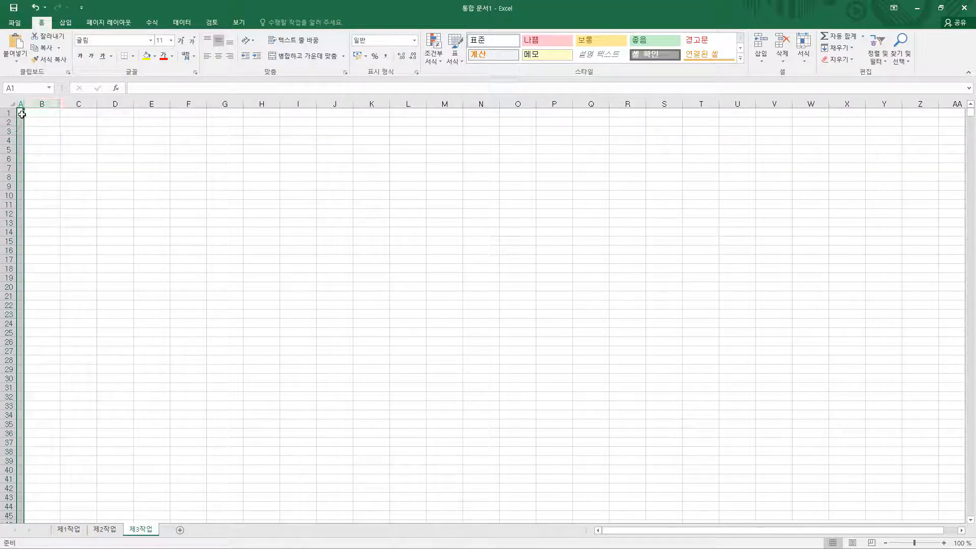
Step: Select cell B2 on the 제3작업 sheet and return through 제2작업 to the 제1작업 sheet
click(35, 122)
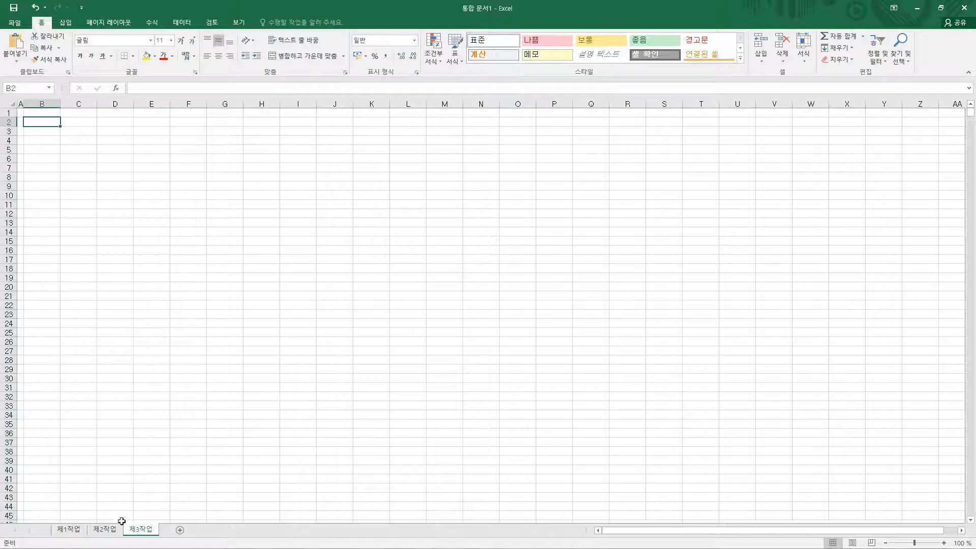
click(108, 528)
click(69, 531)
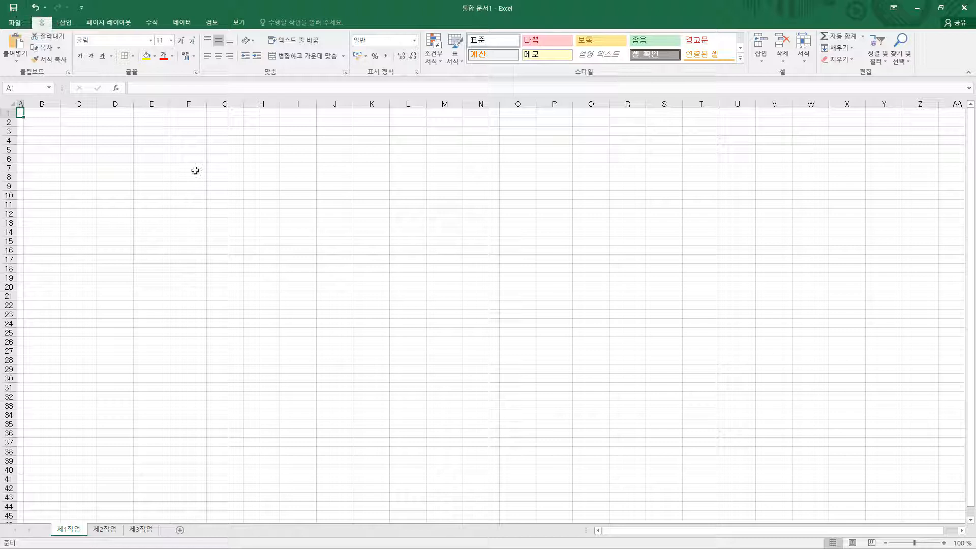
Step: Start saving the workbook on this PC and choose the ITQ folder inside 문서 as its location
click(14, 9)
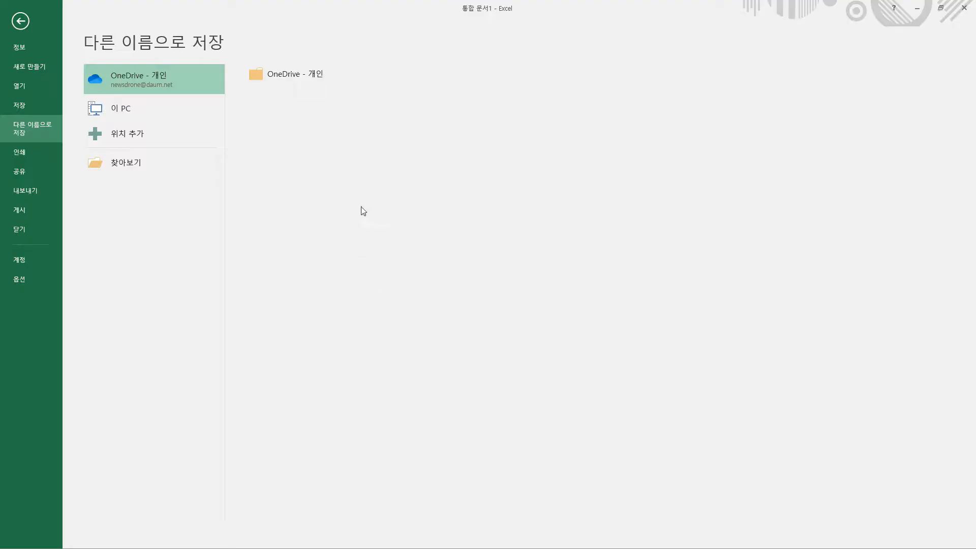
double_click(131, 112)
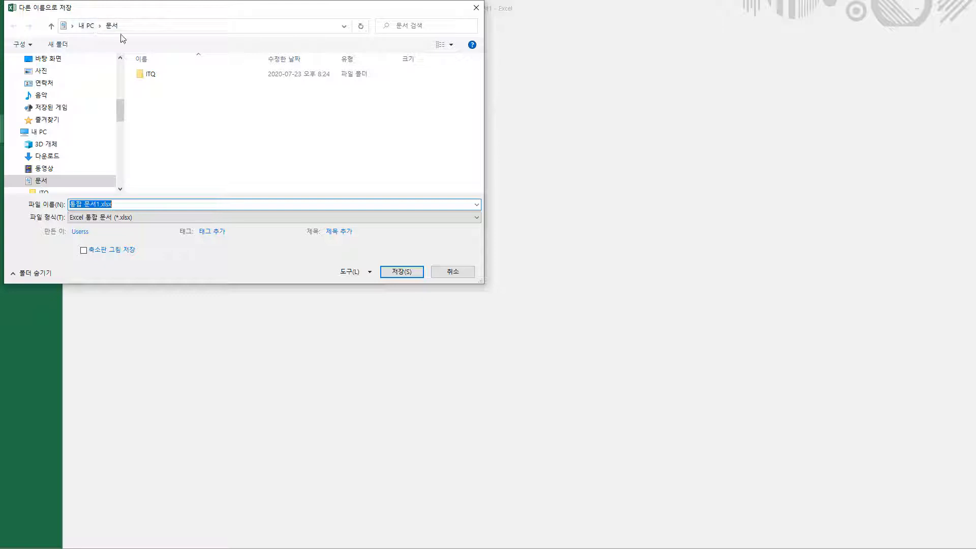
double_click(153, 80)
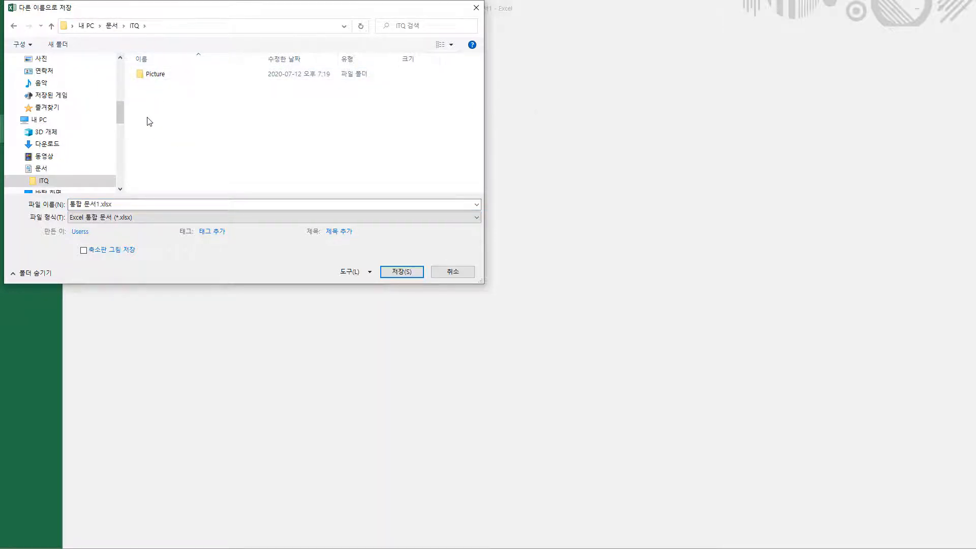
scroll(95, 105, up, 5)
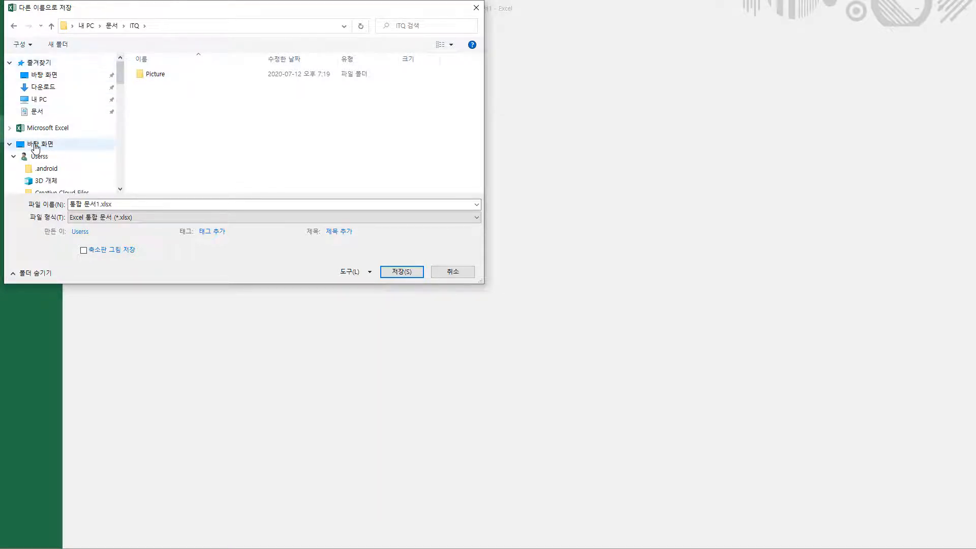
drag(120, 73, 120, 88)
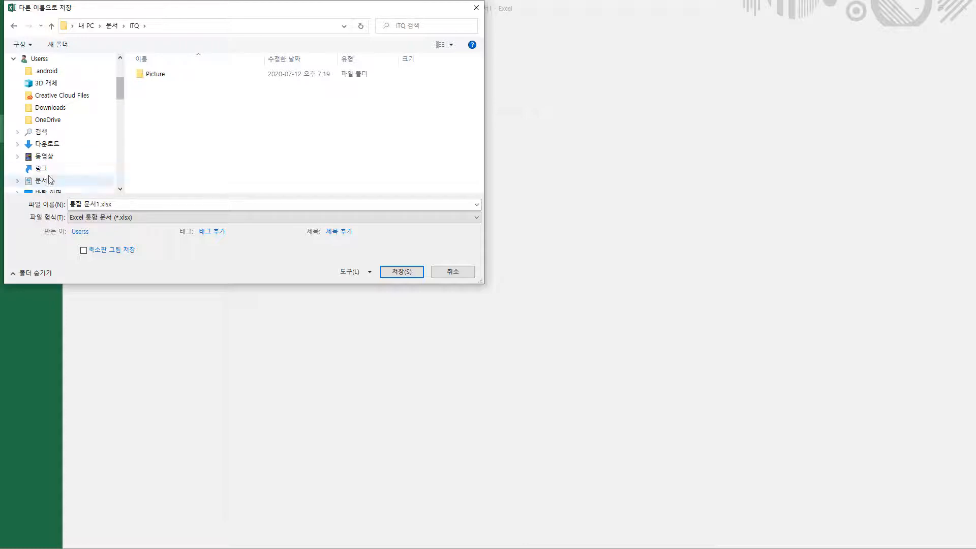
scroll(63, 111, up, 3)
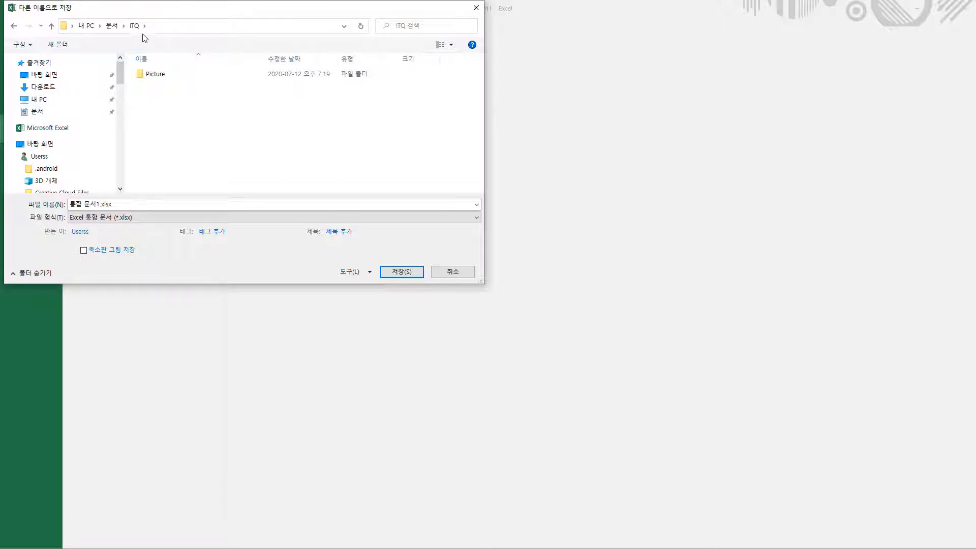
Step: Name the file with the candidate number and full name joined by a hyphen, and save it as an Excel workbook in the ITQ folder
click(125, 204)
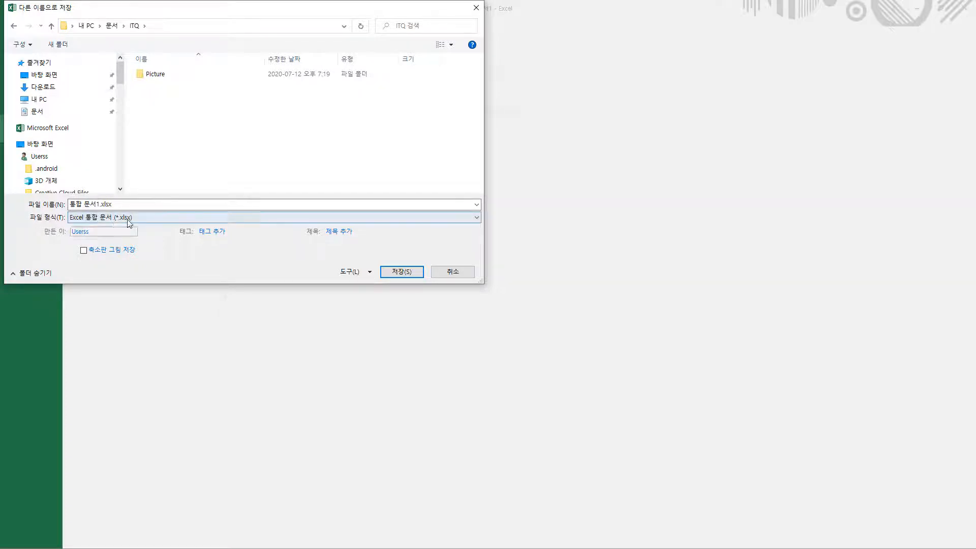
drag(125, 204, 41, 205)
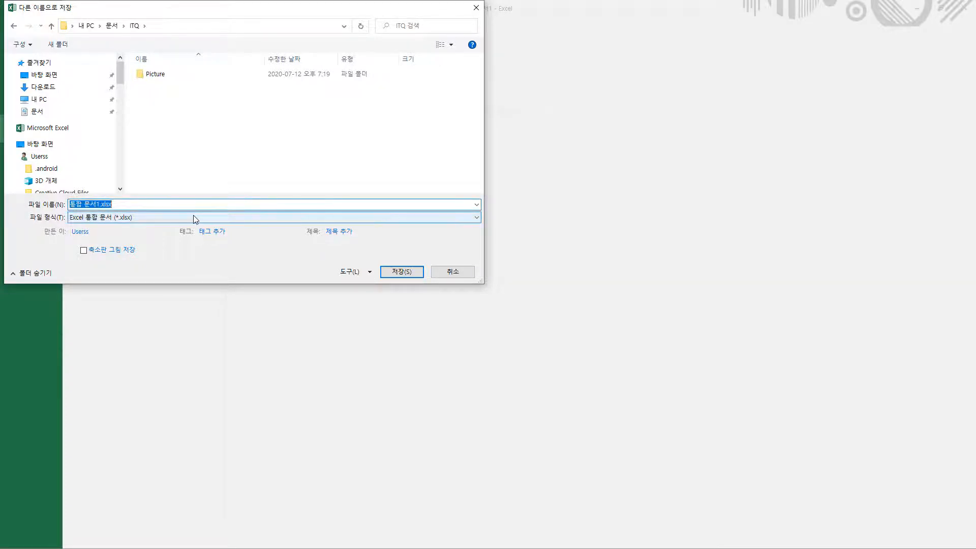
text(12345678-홍길동)
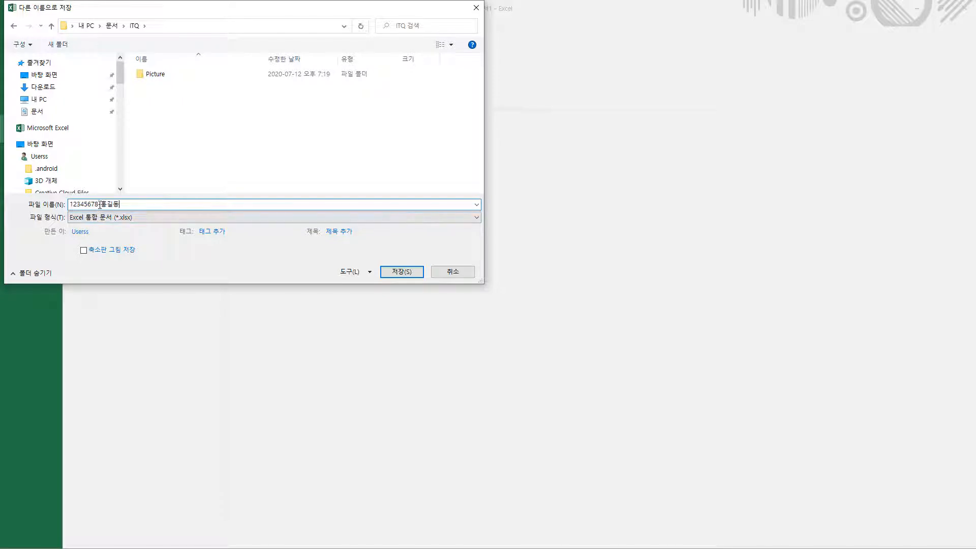
drag(100, 204, 25, 206)
click(127, 206)
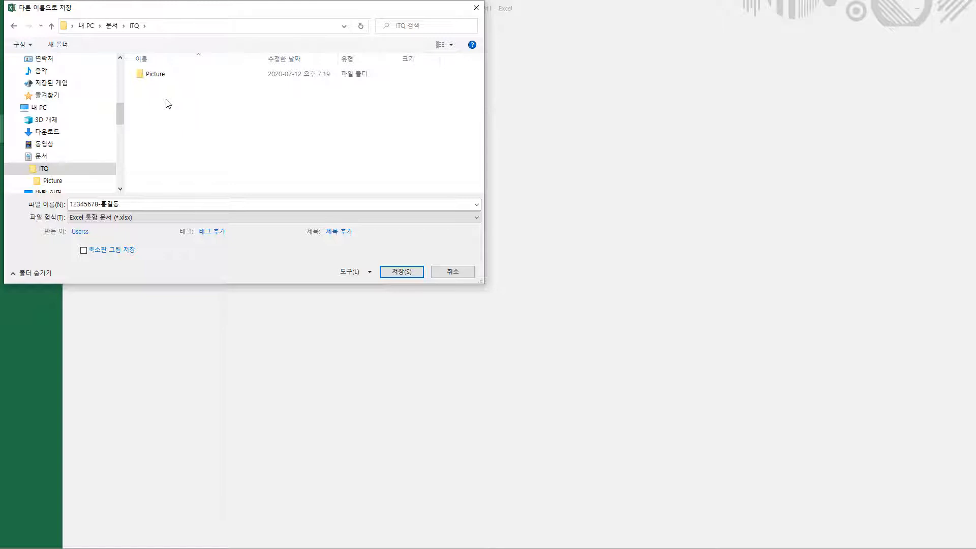
click(401, 272)
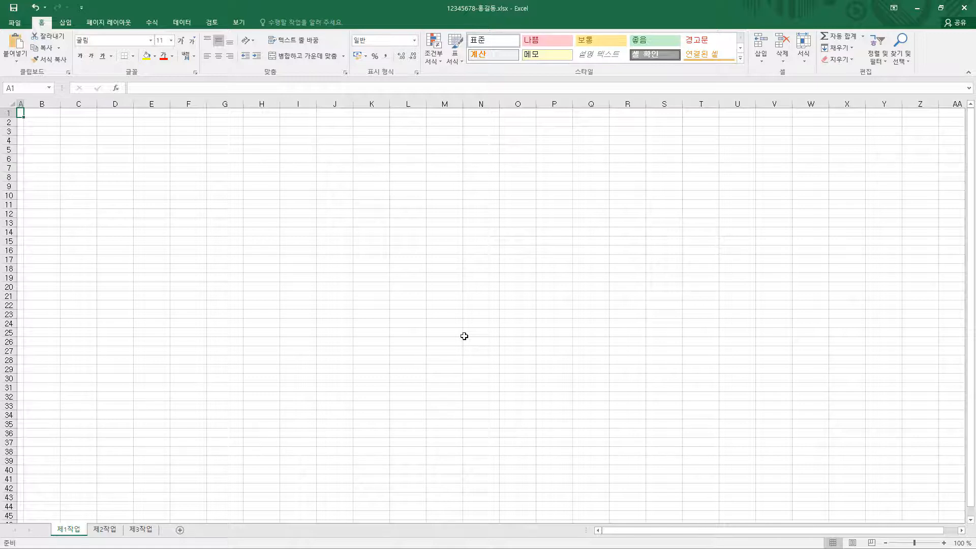
Step: Enter the headings 주문일자, 주문식품 and 용도 in cells B2 to D2 of the 제1작업 sheet
click(40, 123)
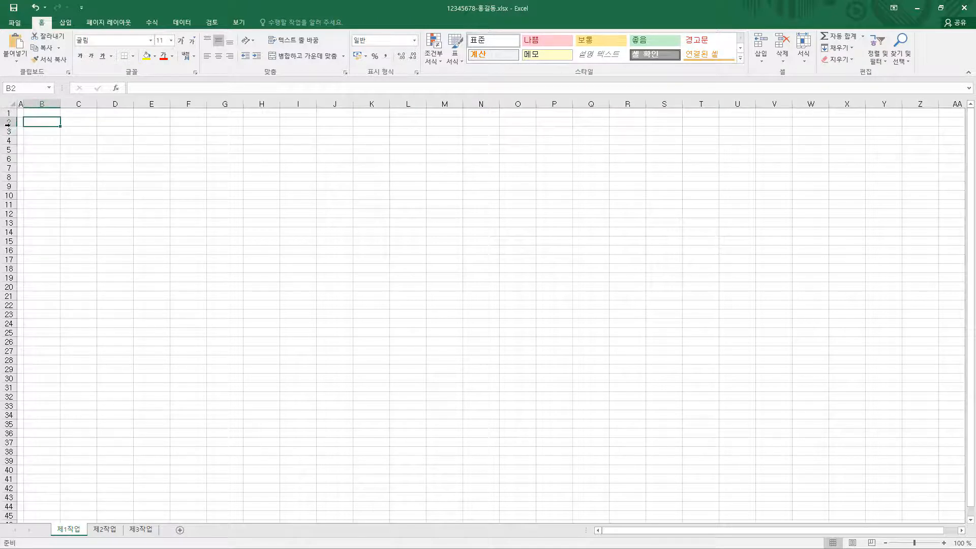
drag(45, 122, 331, 209)
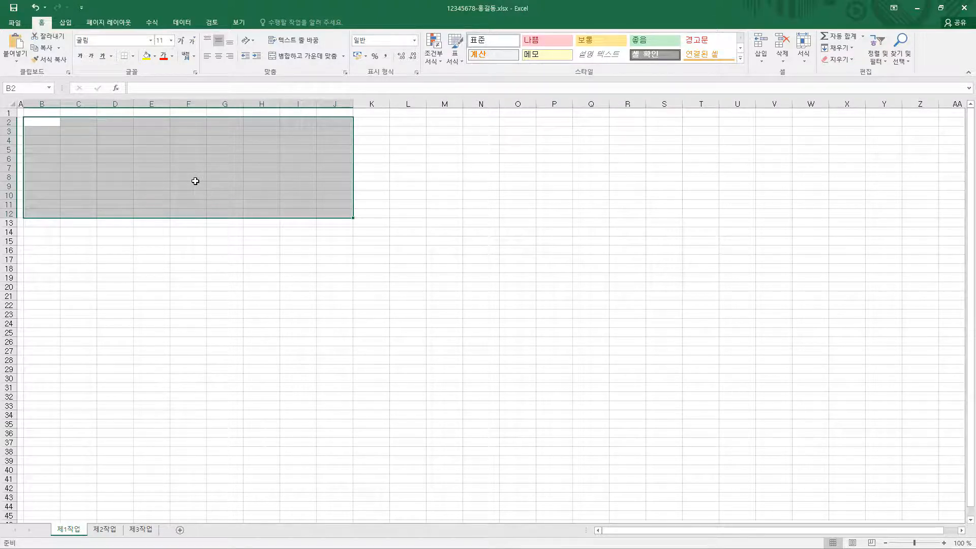
click(25, 123)
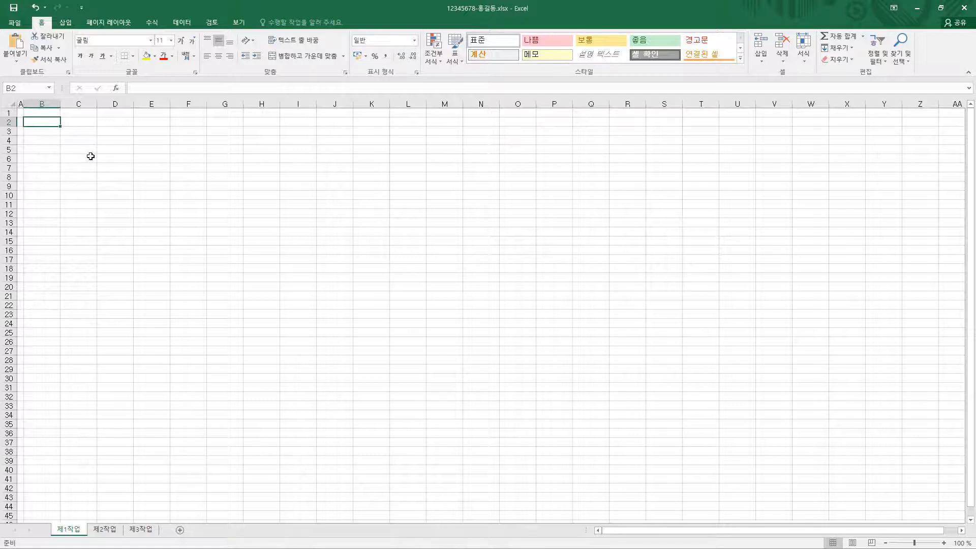
text(주문일자	주문식품	용도)
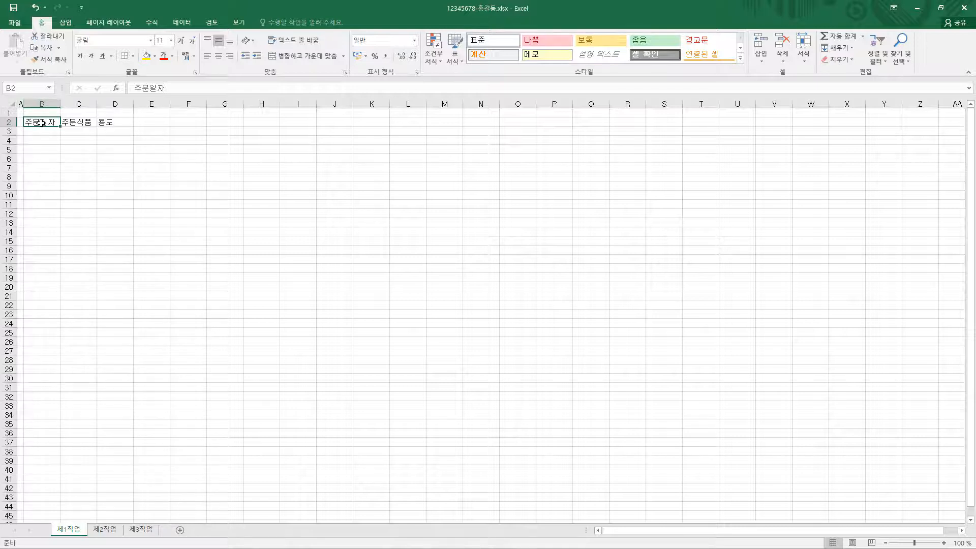
Step: Select B2:J2 as the heading range and enter 주문수량 in E2
drag(42, 122, 328, 122)
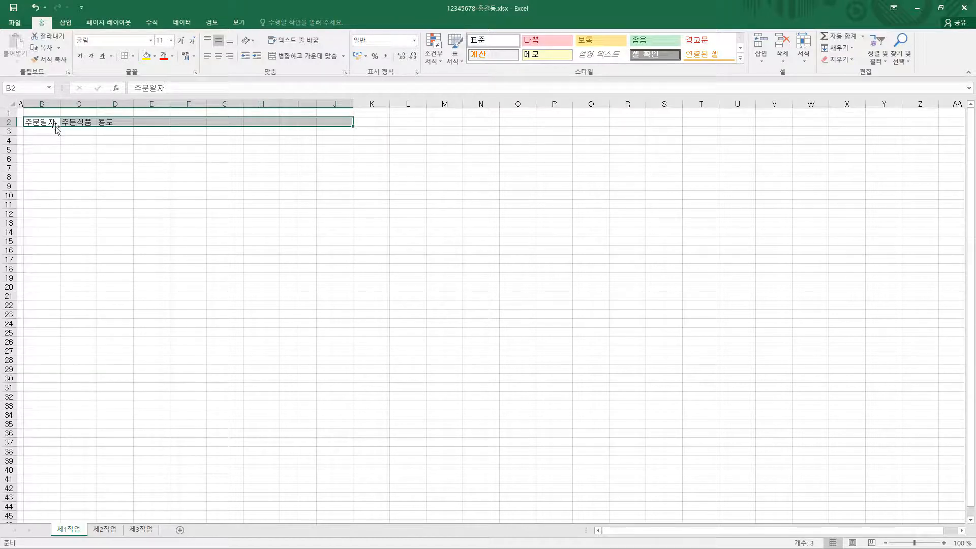
key(Tab)
key(Tab)
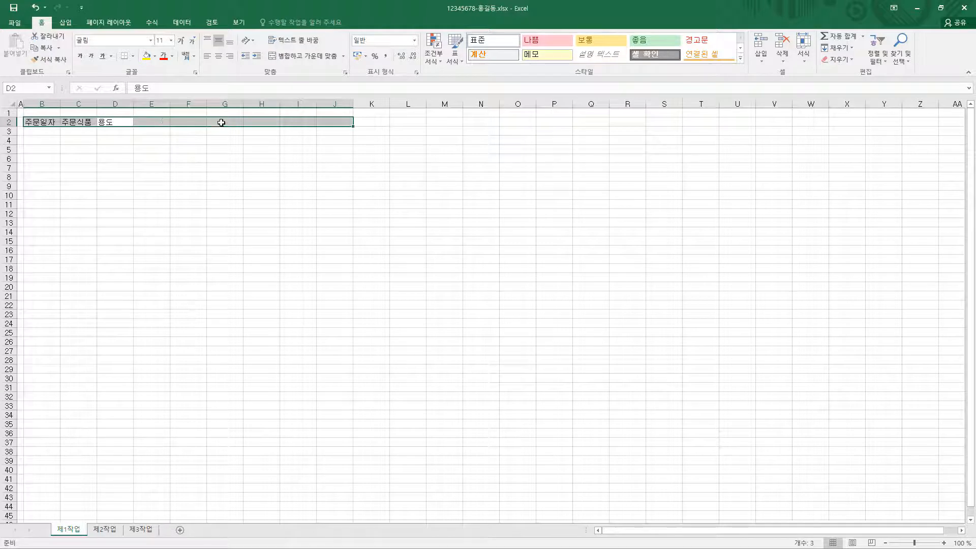
key(Tab)
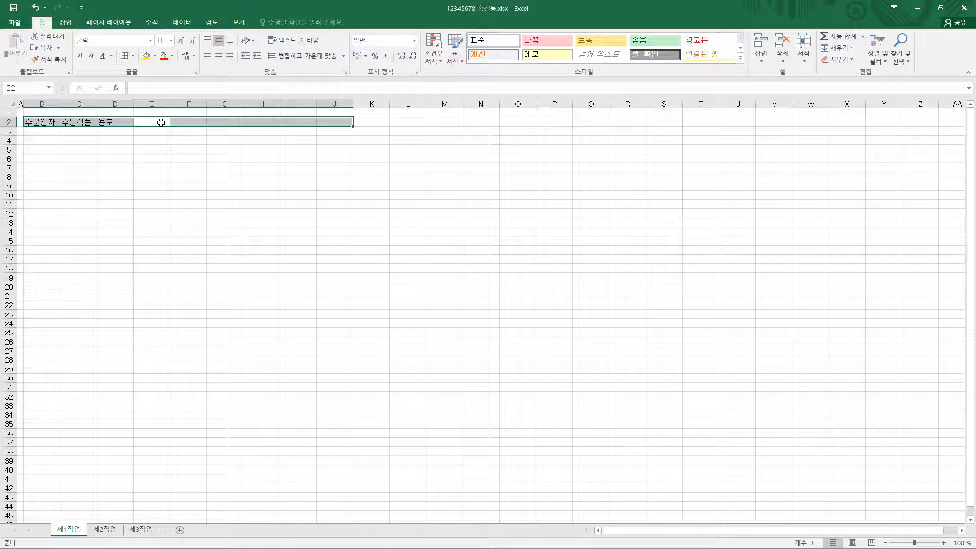
text(주문수량)
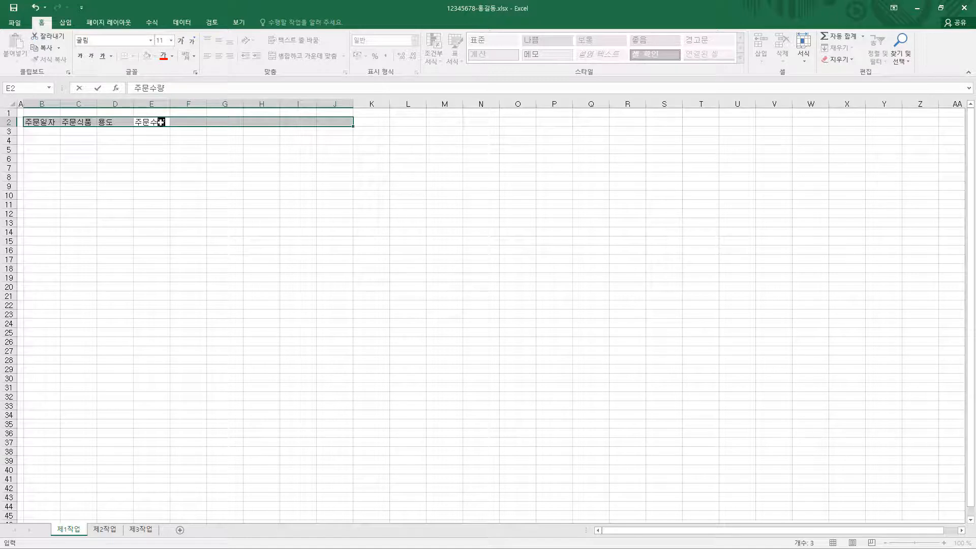
key(Tab)
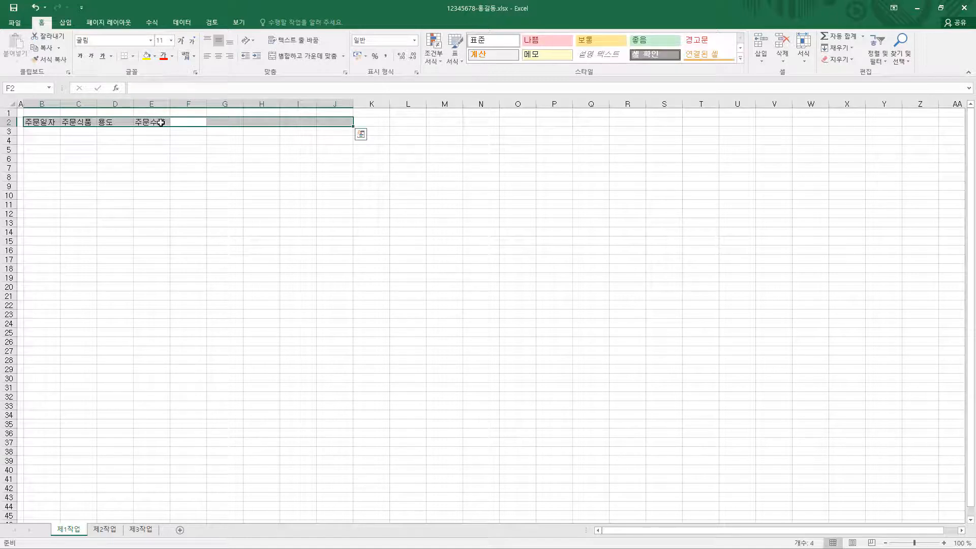
Step: Add (단위:명) as a second line to the E2 heading and enter the remaining headings from 가격 in F2 to 1인분 가격 in J2
key(shift+Tab)
key(Tab)
key(shift+Tab)
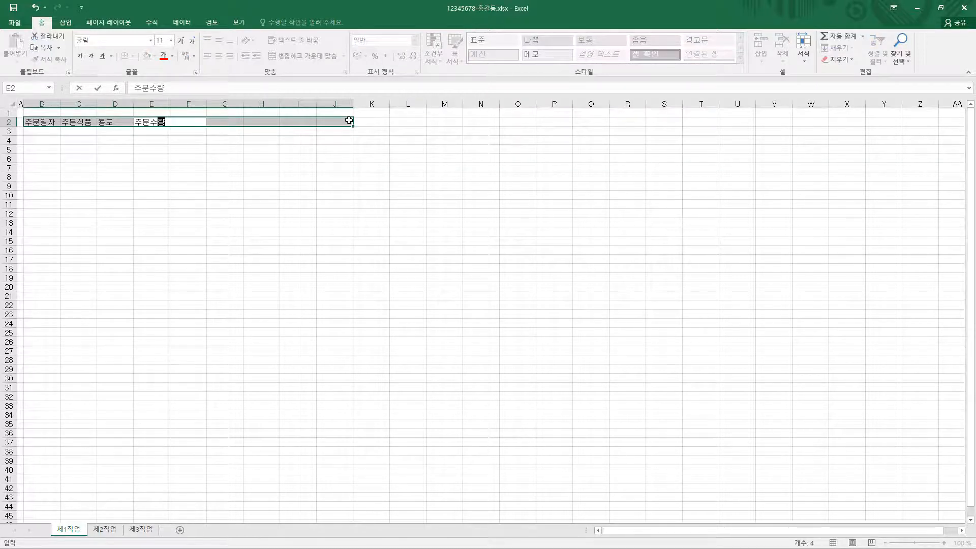
key(Return)
text((단위)
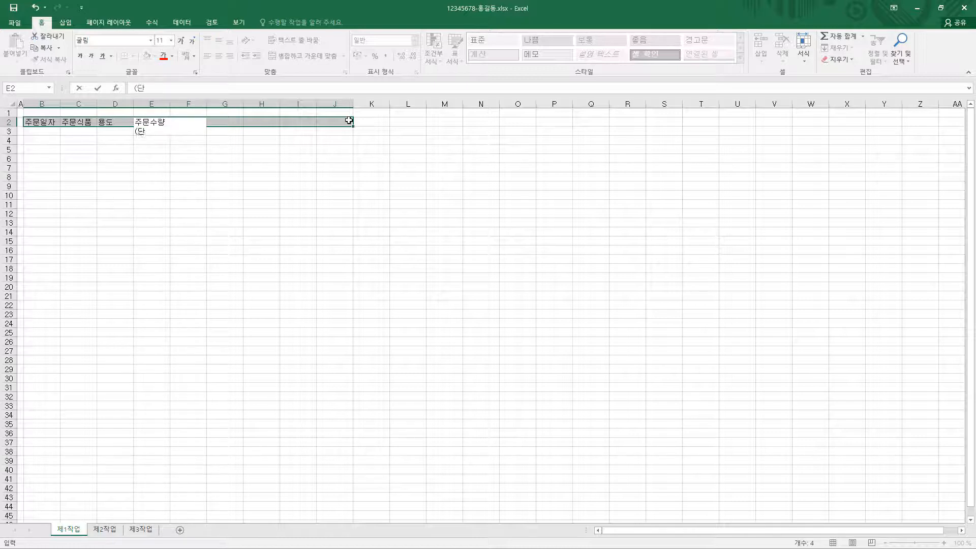
text(:명))
key(Return)
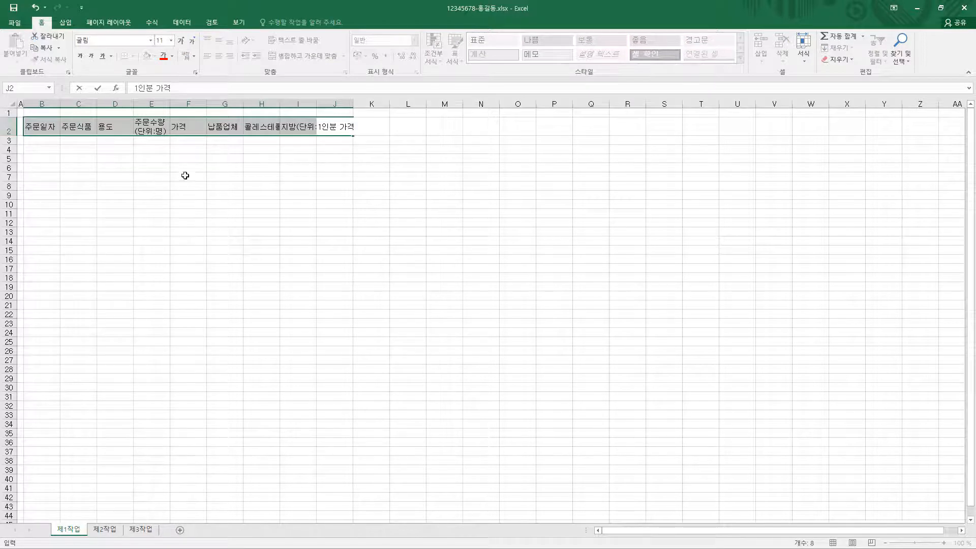
Step: Select B3:B12 as the entry range and enter the first order date 2019-01-02 in B3
click(50, 143)
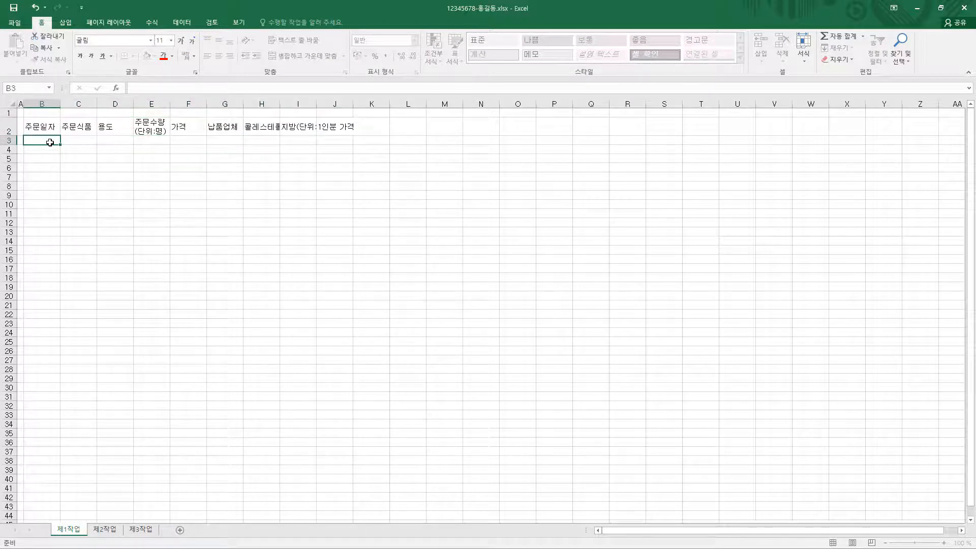
drag(50, 142, 47, 220)
key(Return)
key(Return)
key(Return)
key(Return)
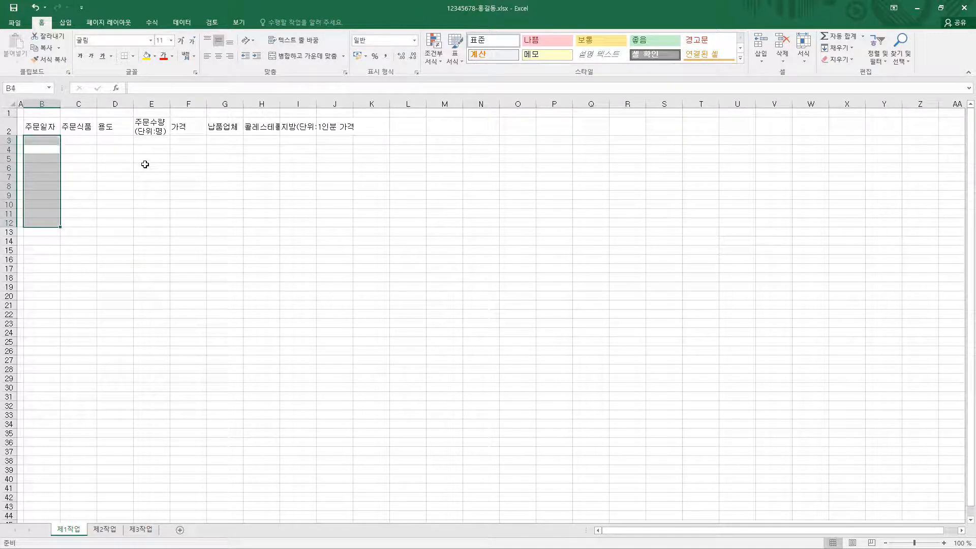
key(Return)
key(Return)
key(Return)
key(Return)
key(Return)
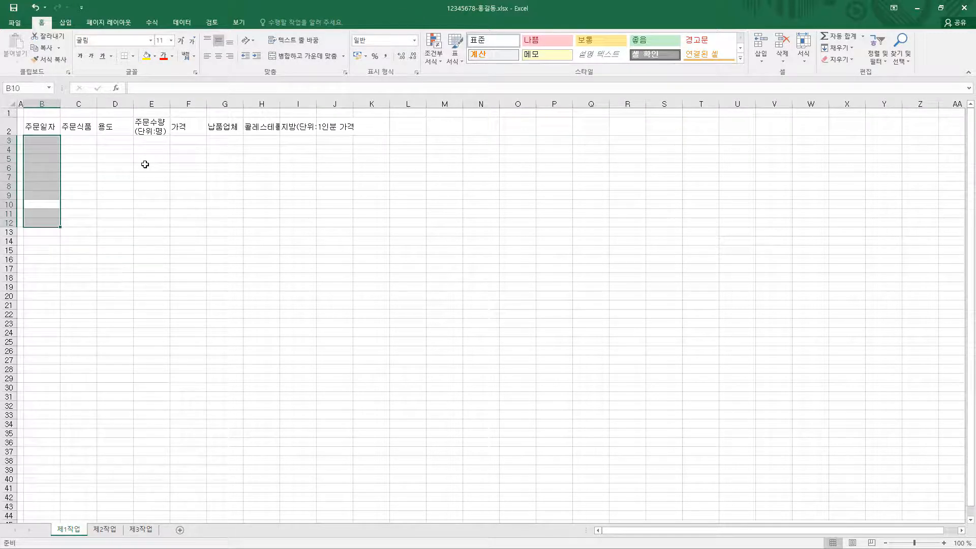
key(Return)
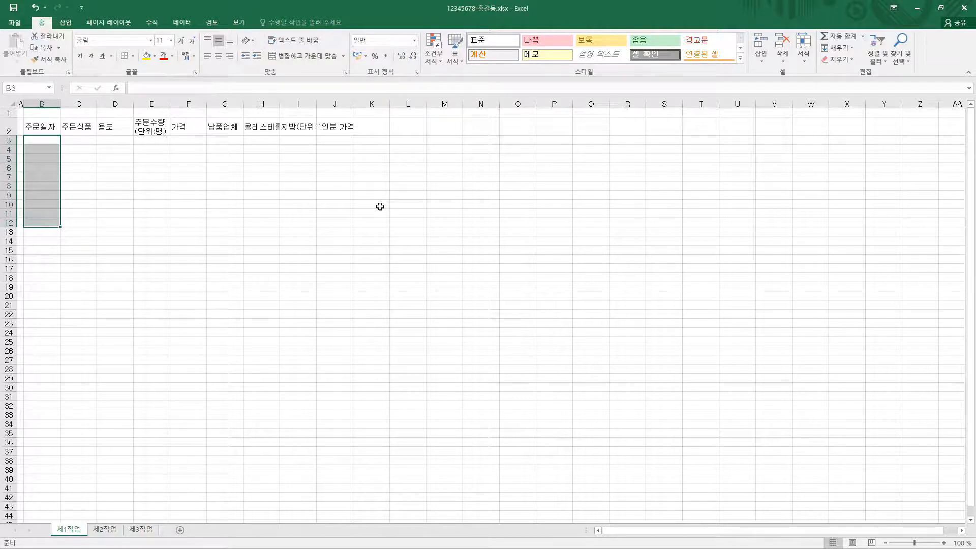
text(201)
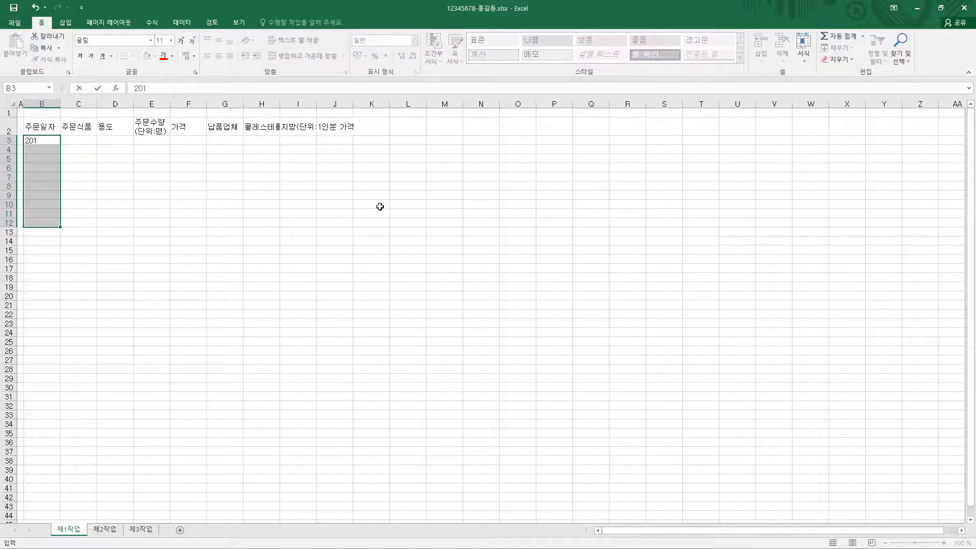
text(9-01-02)
key(Return)
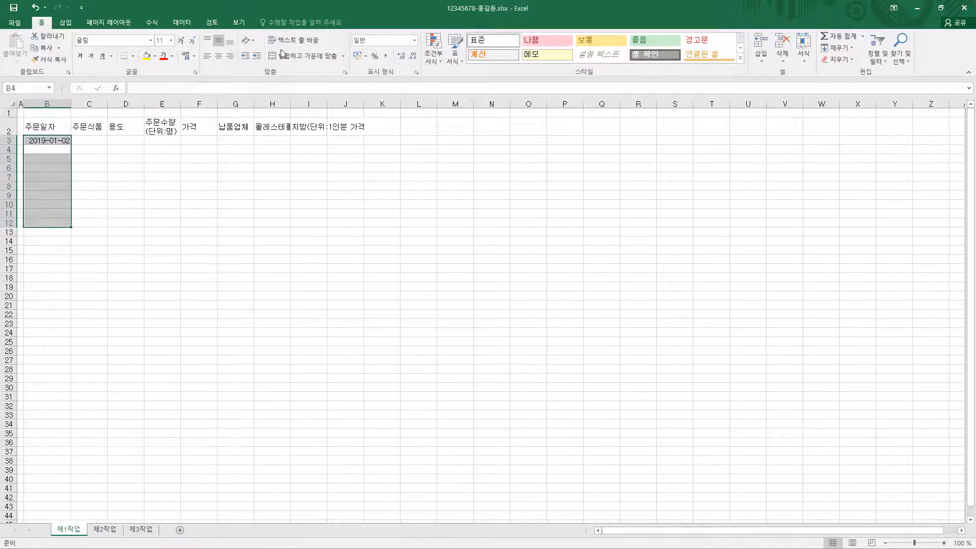
Step: Fill B4:B10 with the order dates 2019-01-10, 2019-01-13, 2019-01-24, 2019-01-30, 2019-02-05, 2019-02-11 and 2019-02-14
click(76, 141)
click(64, 139)
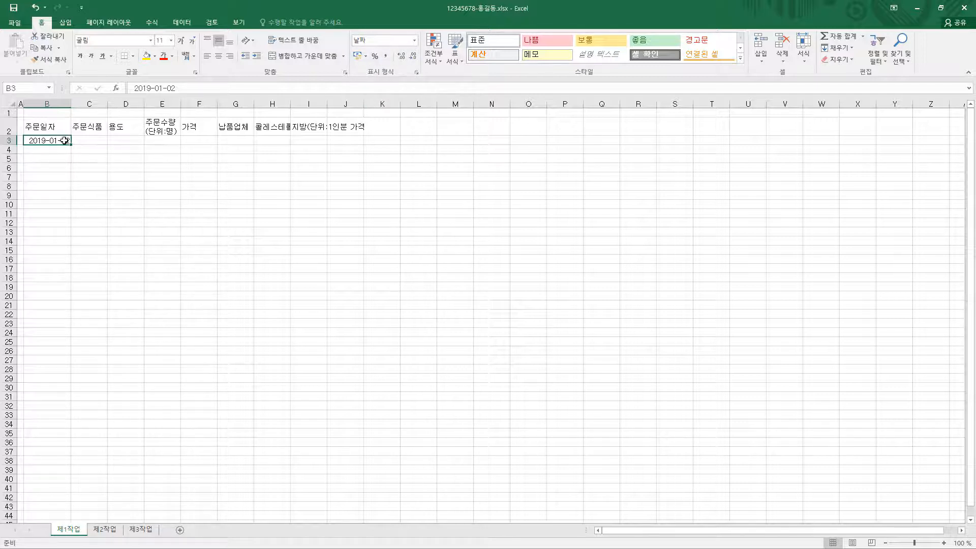
drag(66, 141, 68, 222)
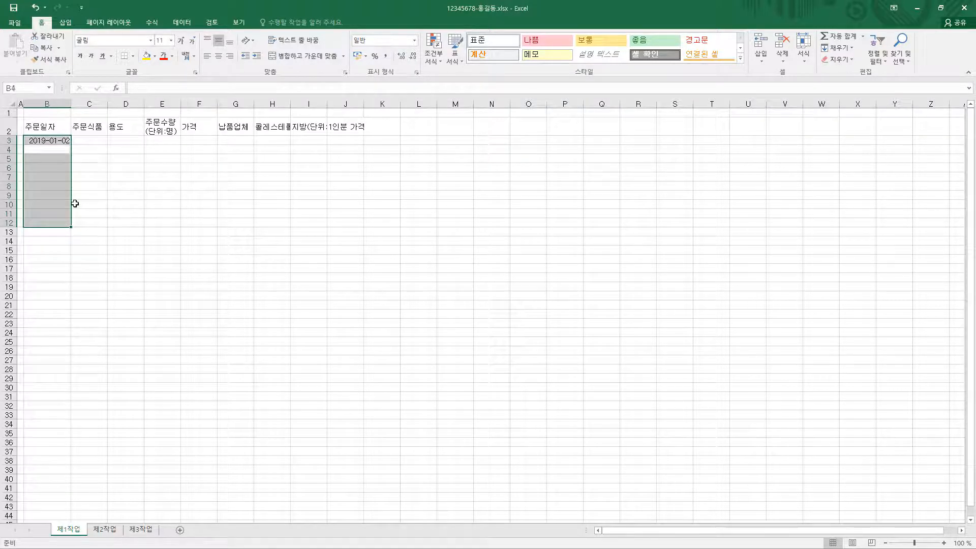
key(ctrl+v)
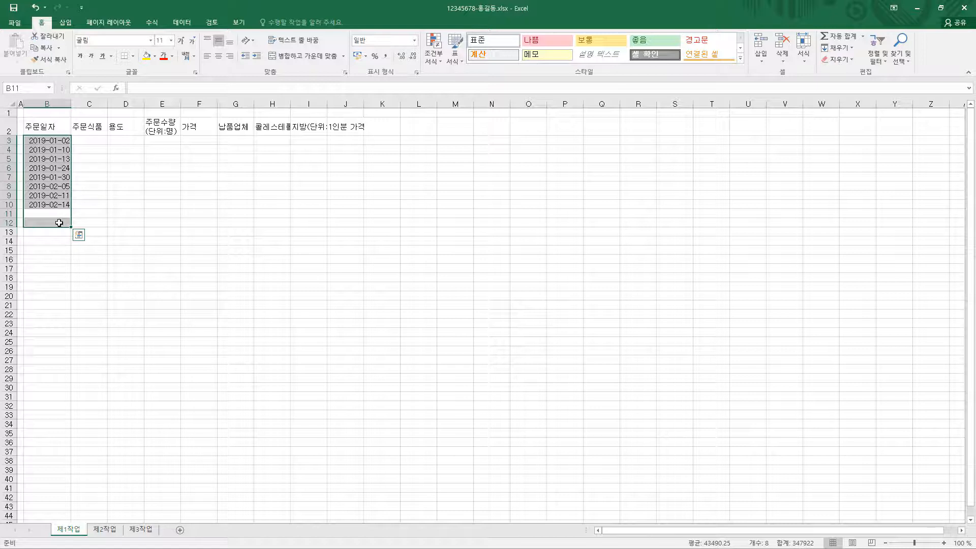
Step: Enter the labels 검수 및 위생 점검일 in B11 and 가장 비싼 주문식품 in B12
text(검수 및 위생 점검일)
key(Return)
text(가장 비싼 주문식품)
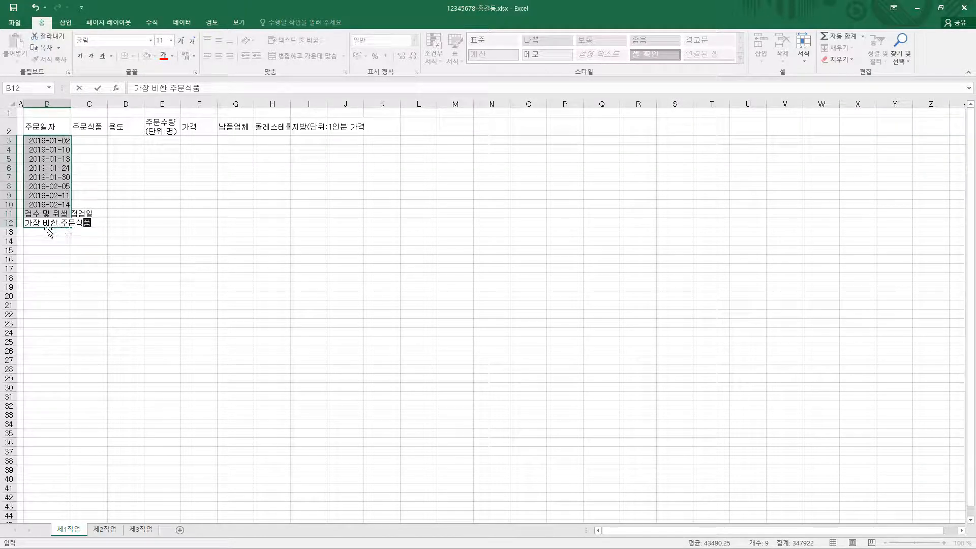
key(Return)
click(147, 219)
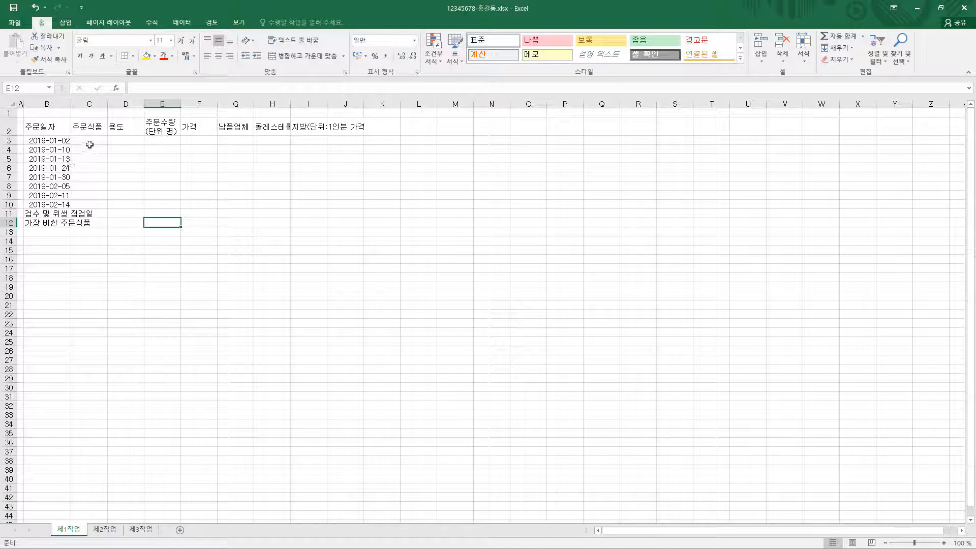
Step: Fill C3:C10 with 닭고기, 소곱창, 소꼬리, 소살코기, 닭살코기, 물오징어, 삼겹살, 장어 and D3:D10 with 반찬(도리탕), 반찬(볶음), 국(곰탕), 국(미역국), 국(육개장), 반찬(볶음), 반찬(볶음), 반찬(구이)
drag(90, 142, 142, 201)
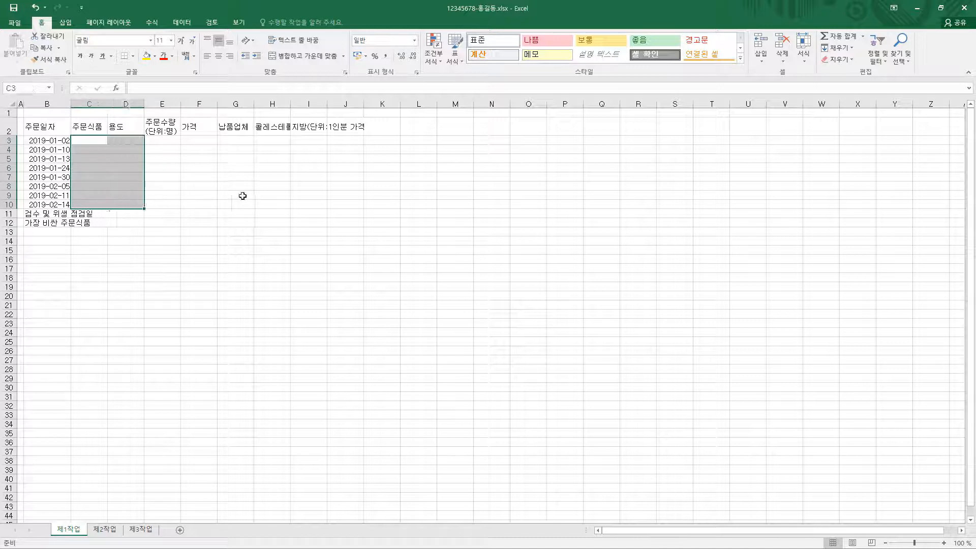
key(Return)
key(Return)
key(Return)
key(Return)
key(Return)
key(Return)
key(Return)
key(Return)
key(Return)
key(Return)
key(Return)
key(Return)
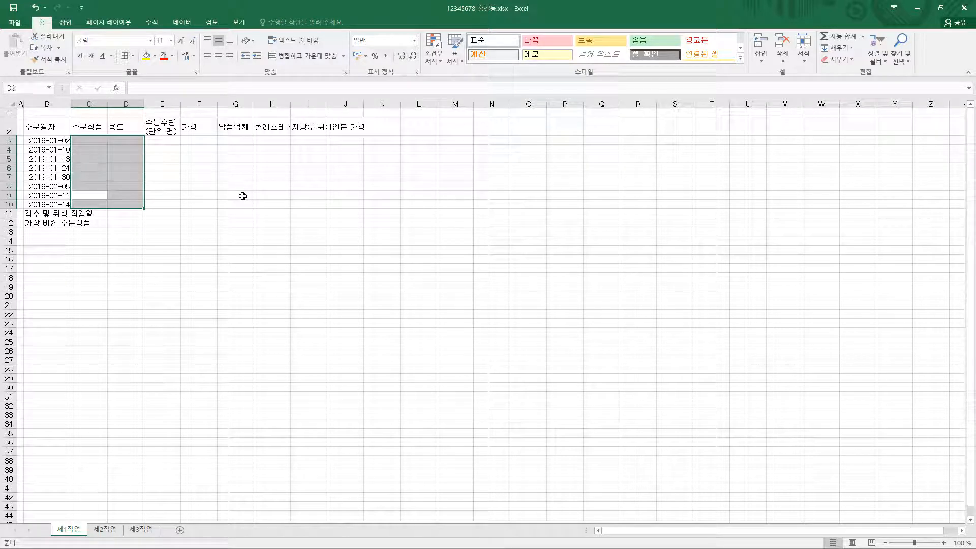
key(Return)
key(Return)
key(Return)
key(Return)
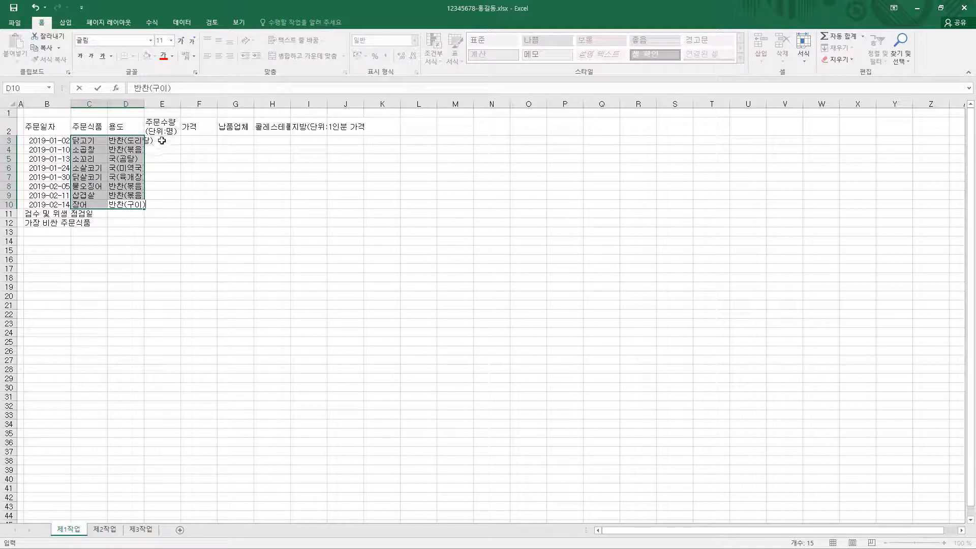
Step: Fill the 주문수량 cells E3:E10 with 92, 40, 53, 87, 38, 64, 94 and 39
drag(162, 140, 170, 214)
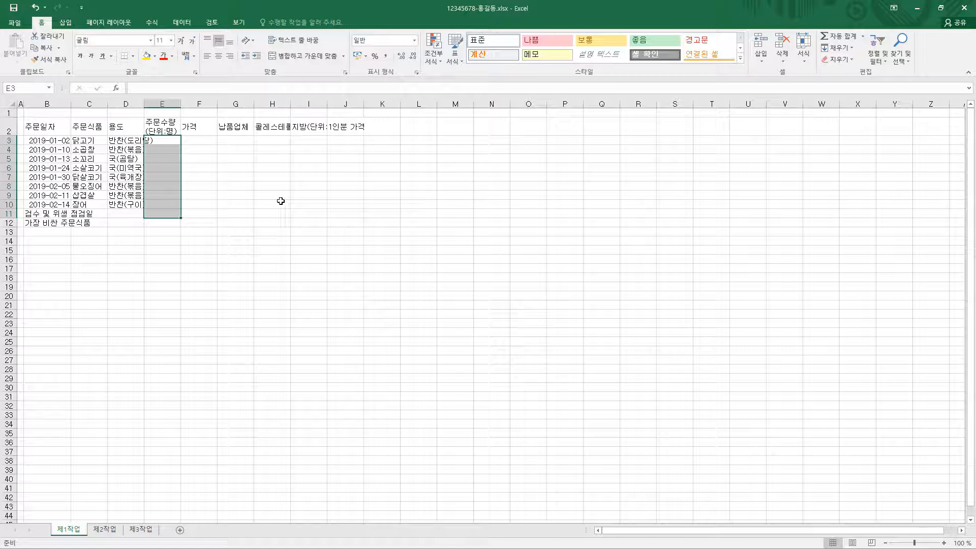
text(92)
key(Return)
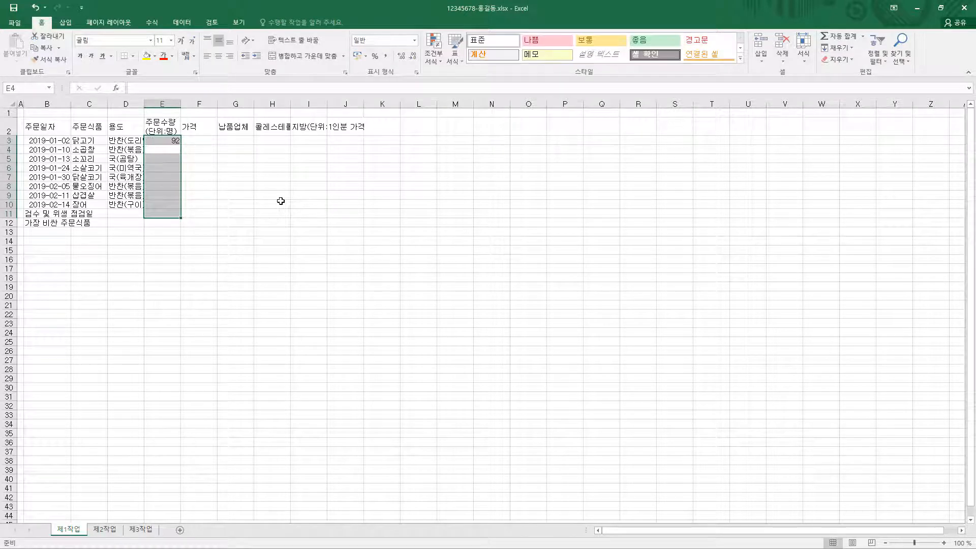
text(40)
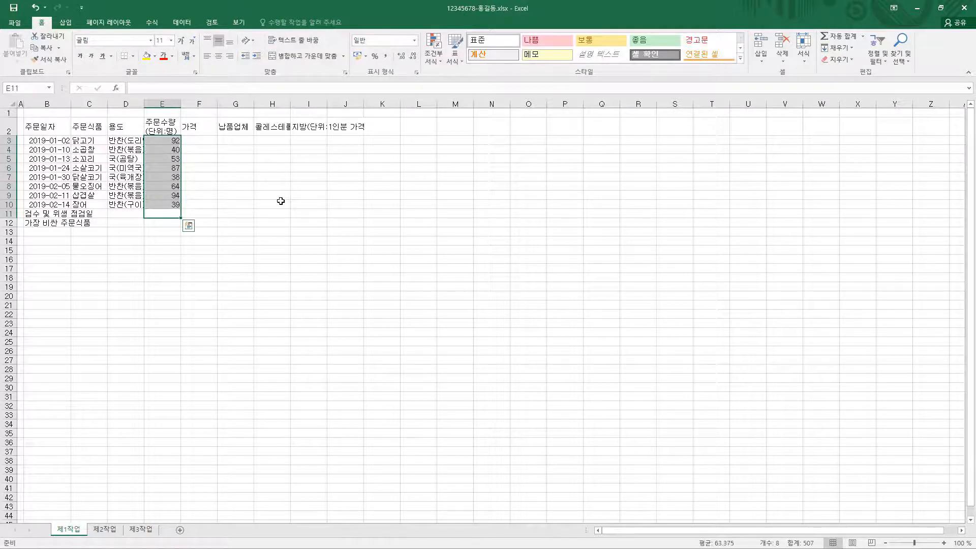
Step: Fill F3:F10 with 98000, 41500, 67000, 62000, 19500, 55000, 117000, 64000 and G3:G10 with 계림농산, 영진마트, 영진마트, 영진마트, 계림농산, 현진상사, 영진마트, 현진상사
drag(188, 142, 194, 202)
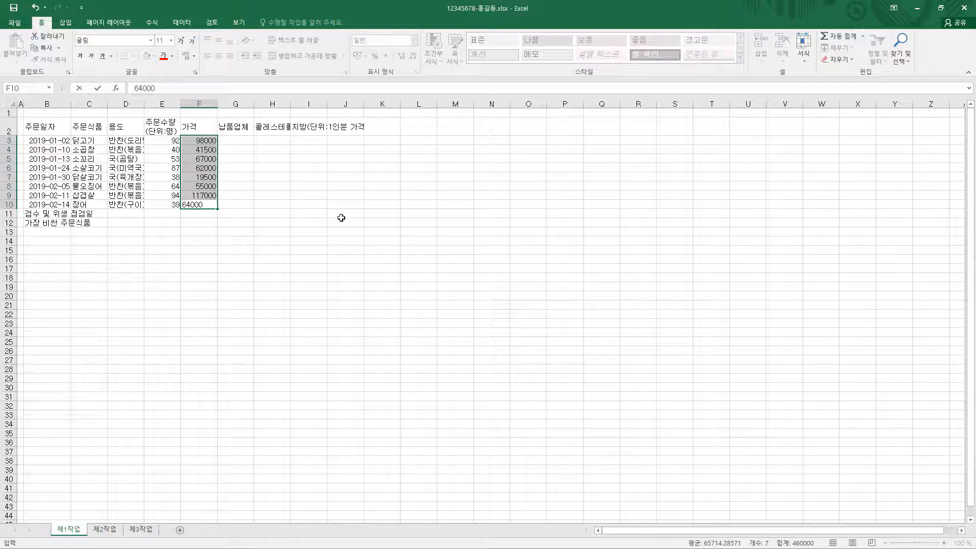
key(Return)
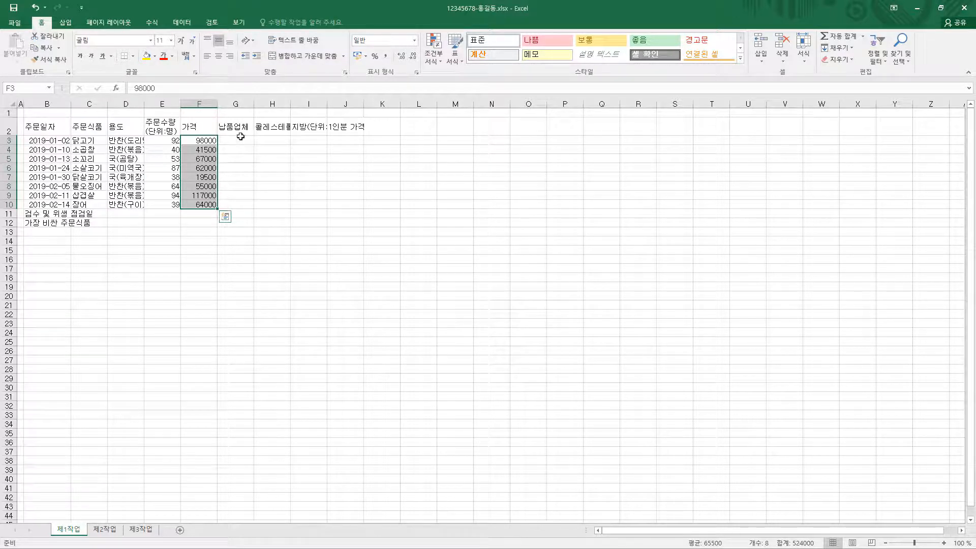
drag(240, 137, 245, 201)
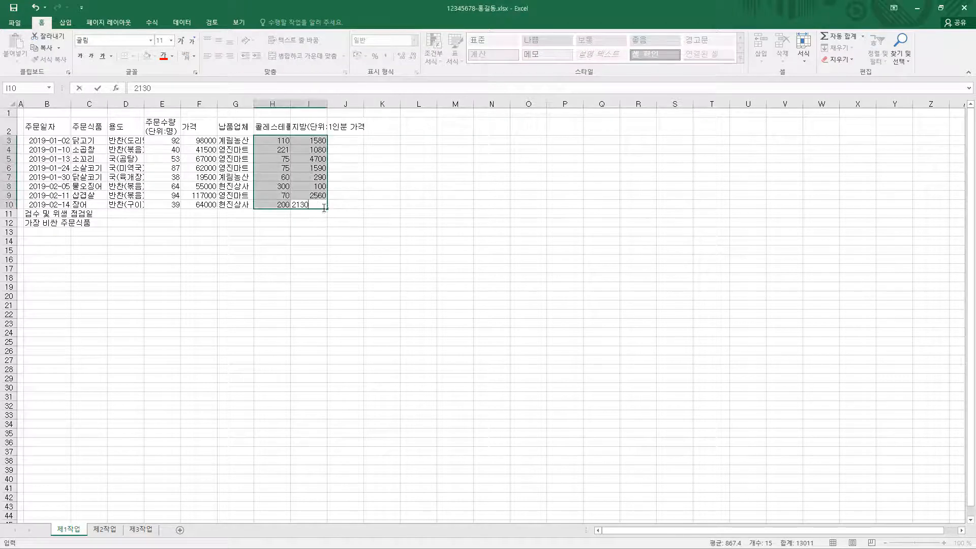
Step: Fill H3:H10 with 110, 221, 75, 75, 60, 300, 70, 200 and I3:I10 with 1580, 1080, 4700, 1590, 290, 100, 2560, 2130
key(Return)
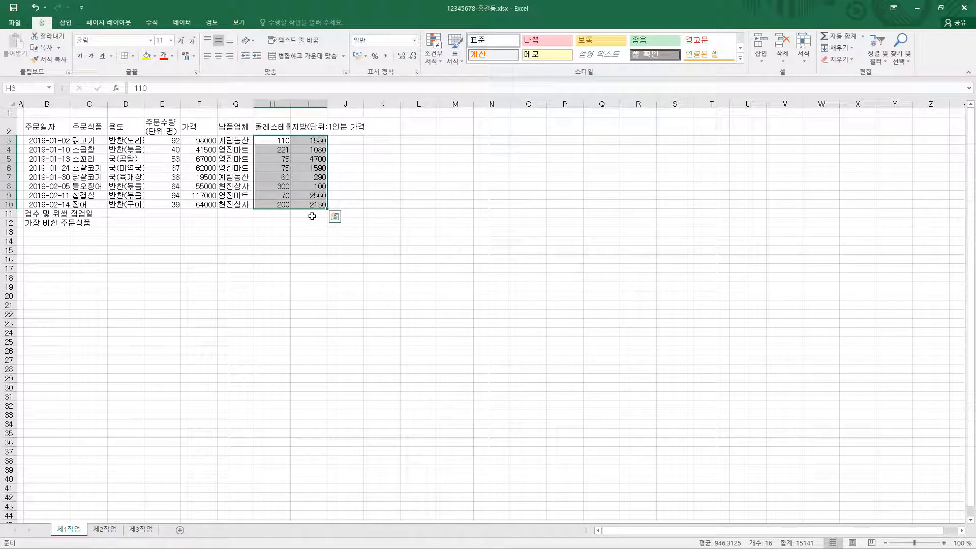
click(313, 221)
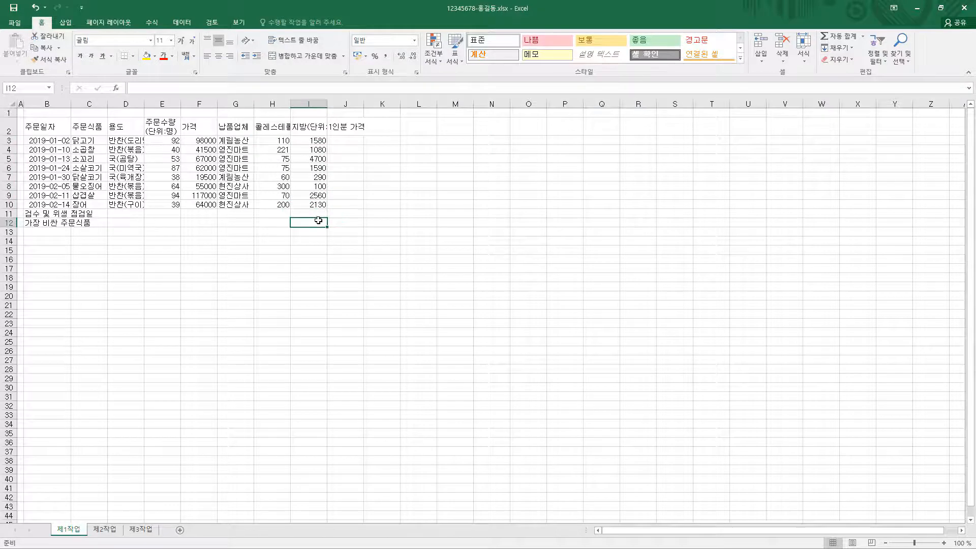
click(231, 215)
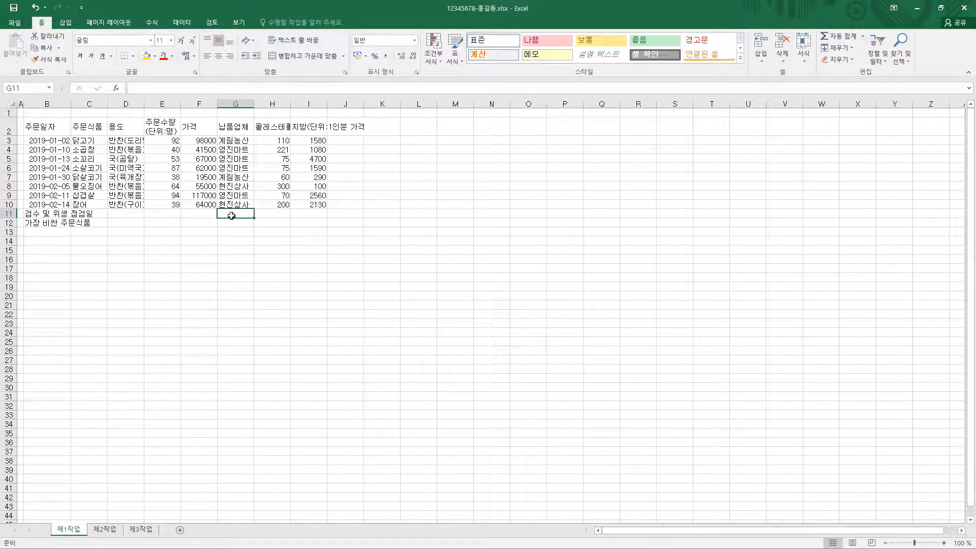
Step: Enter the labels 주문식품 용도가 반찬인 개수 in G11, 납품업체 in G12 and 가격 합계 in I12
text(주문식품 용도가 반찬인 개수 납품업체)
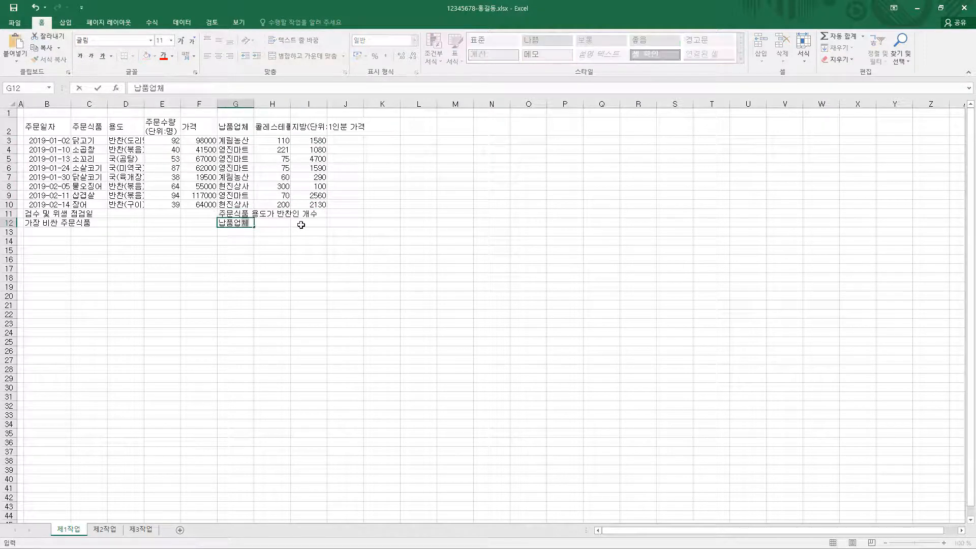
click(321, 222)
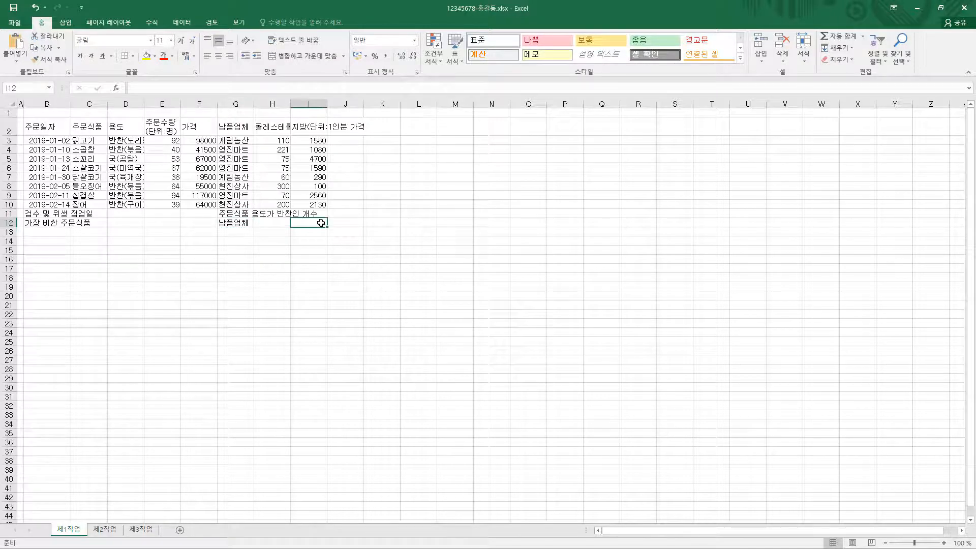
text(가격 합계)
click(337, 219)
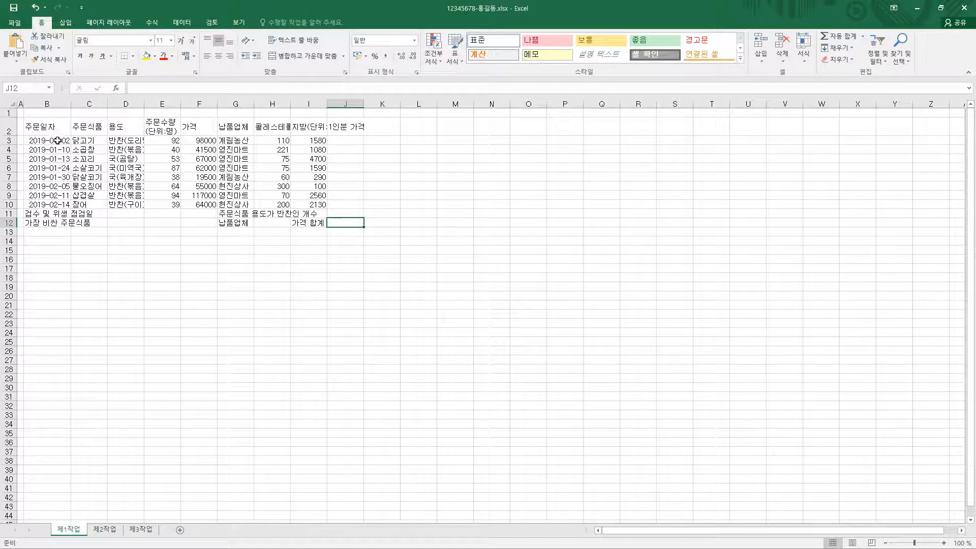
Step: Centre the header row B2:J2 together with the data in B3:D10 and G3:G10 horizontally
drag(58, 140, 51, 204)
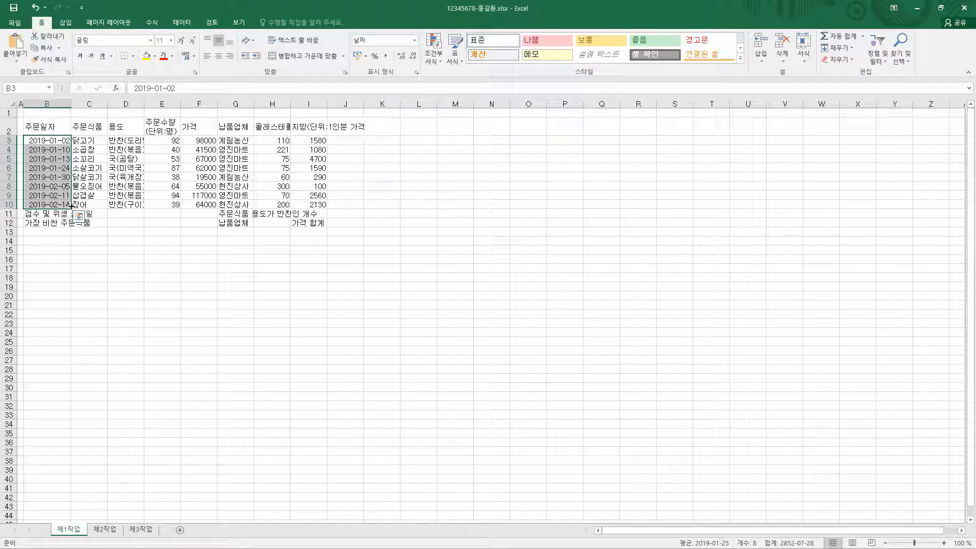
click(44, 142)
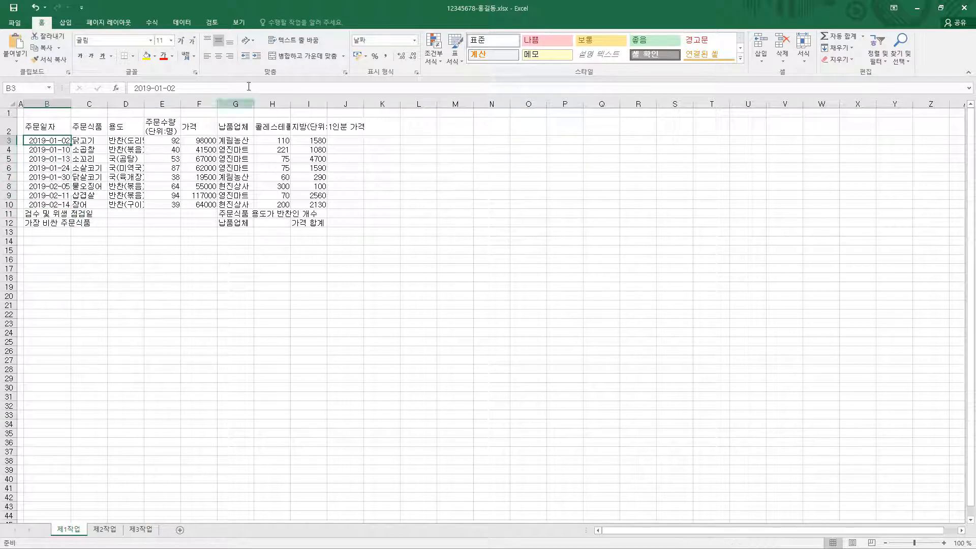
drag(61, 141, 62, 208)
click(219, 56)
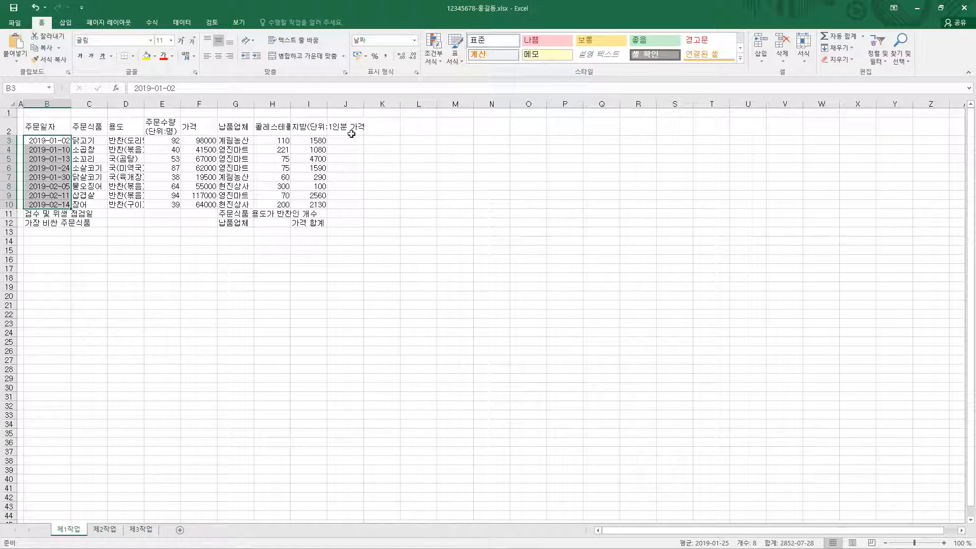
drag(45, 129, 357, 135)
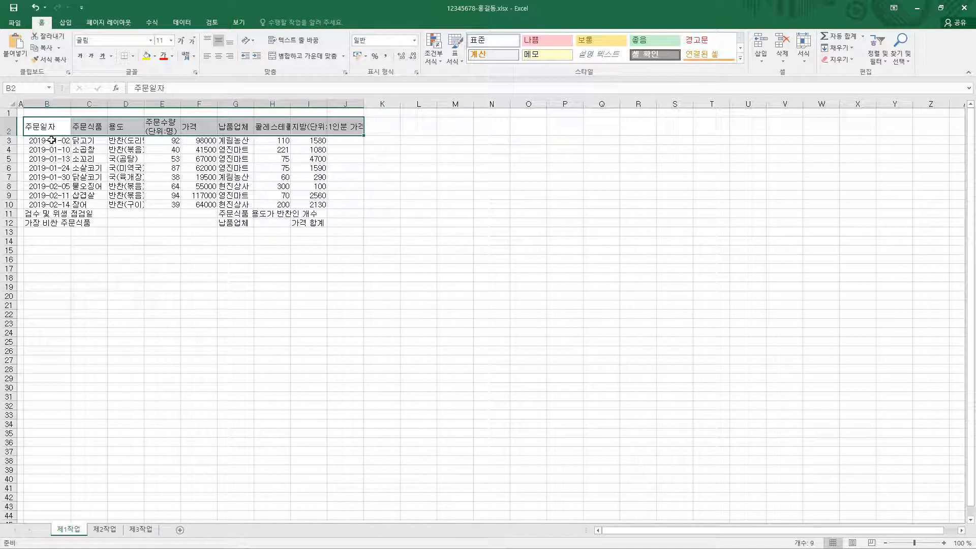
drag(52, 139, 52, 204)
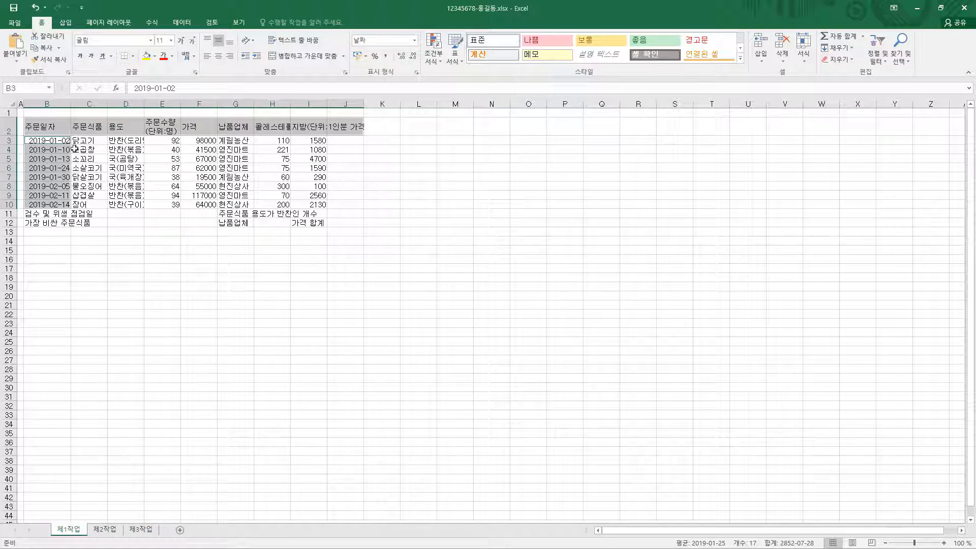
drag(49, 127, 342, 130)
drag(60, 143, 136, 203)
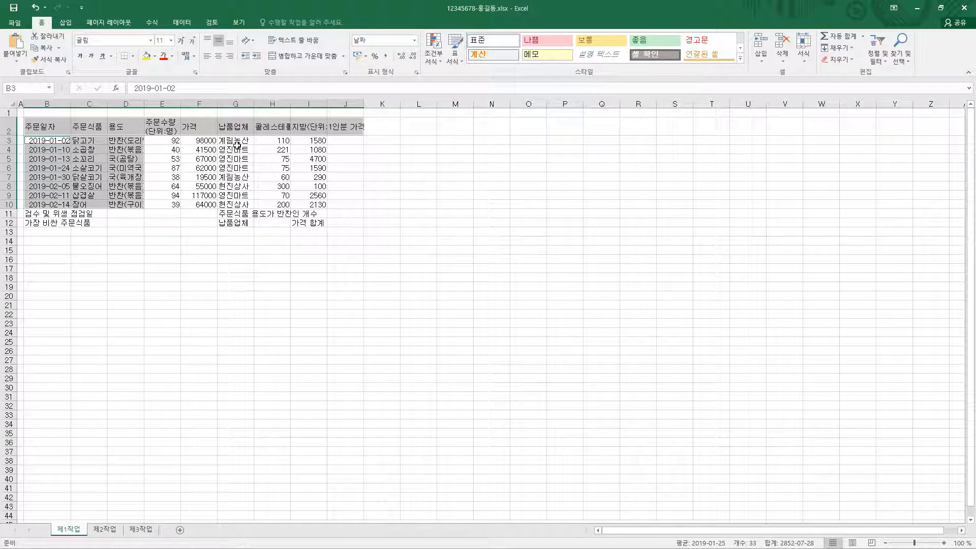
drag(237, 141, 238, 205)
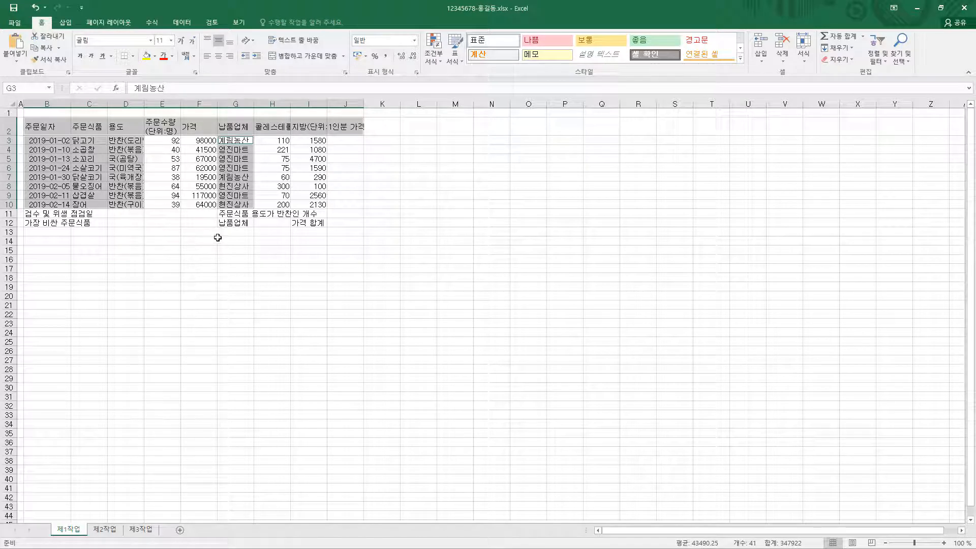
click(218, 56)
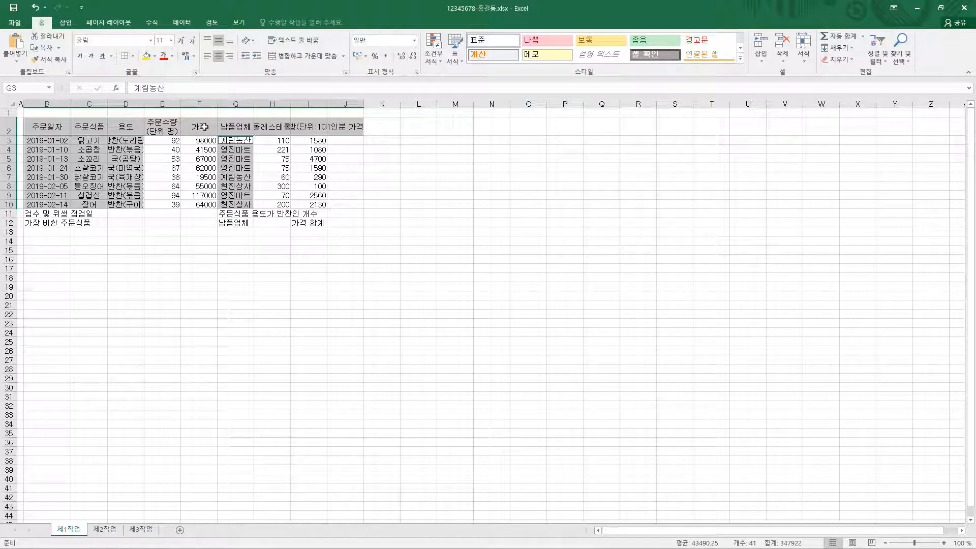
Step: Apply the accounting number format (회계) to the prices in F3:F10
drag(206, 141, 206, 204)
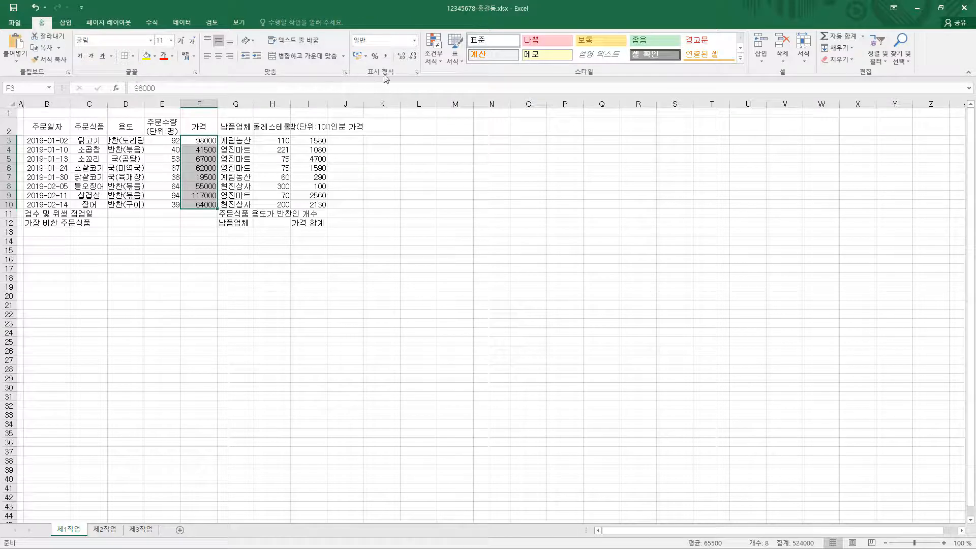
click(414, 40)
click(391, 122)
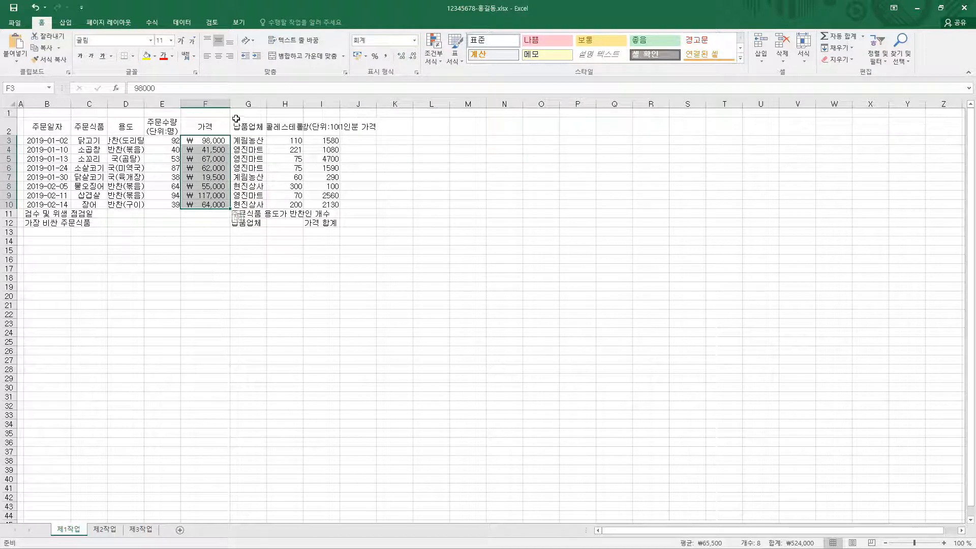
Step: Narrow the price column F, and auto-fit its width to the formatted values
drag(230, 104, 213, 102)
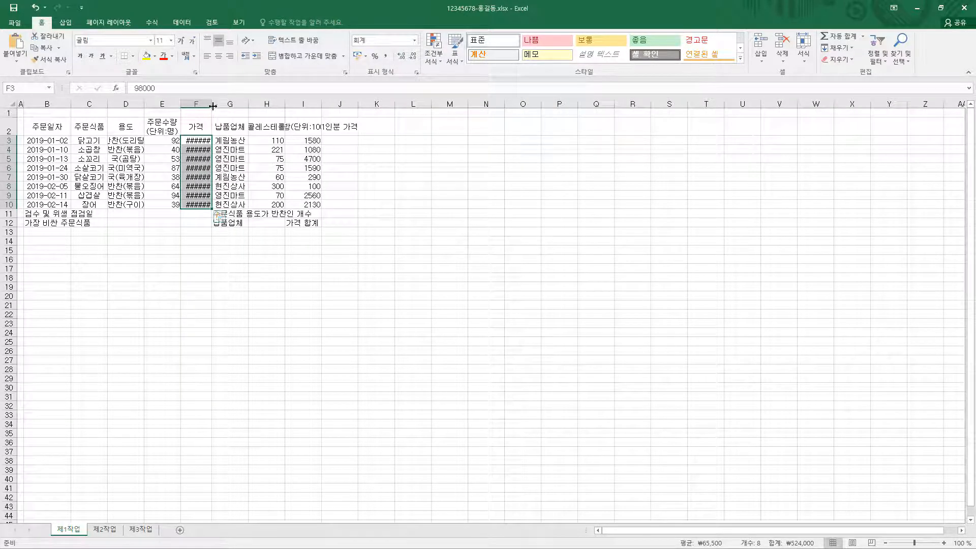
key(ctrl+q)
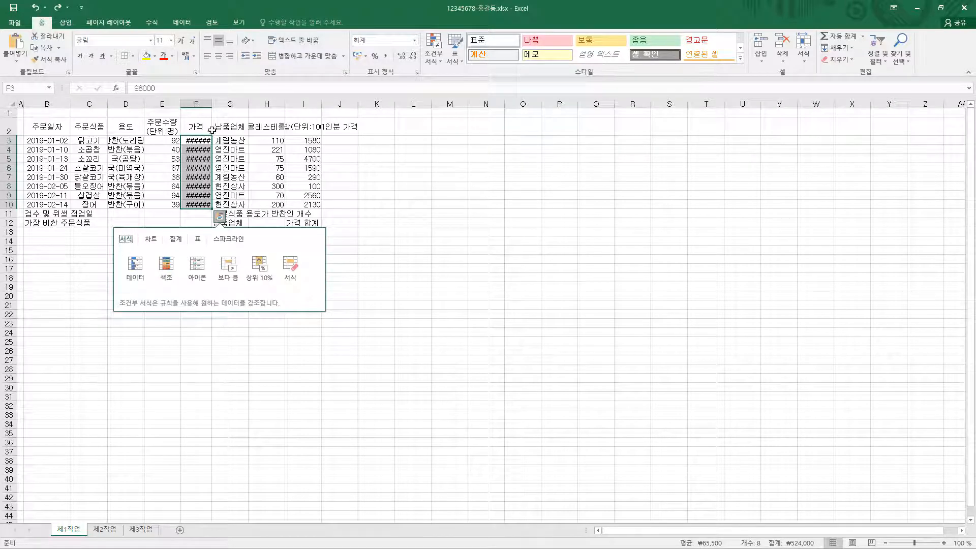
double_click(212, 104)
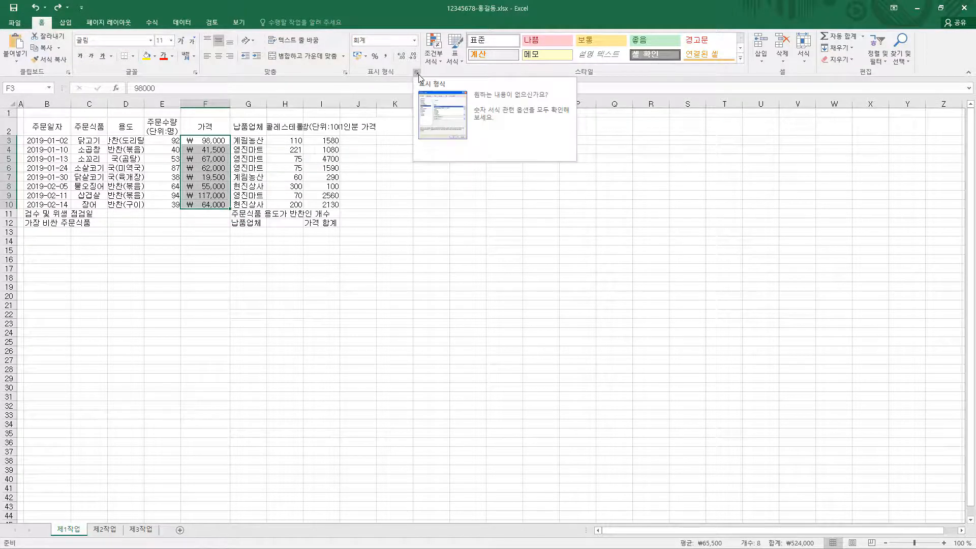
Step: Set the currency symbol of the accounting format in F3:F10 to 없음
click(417, 72)
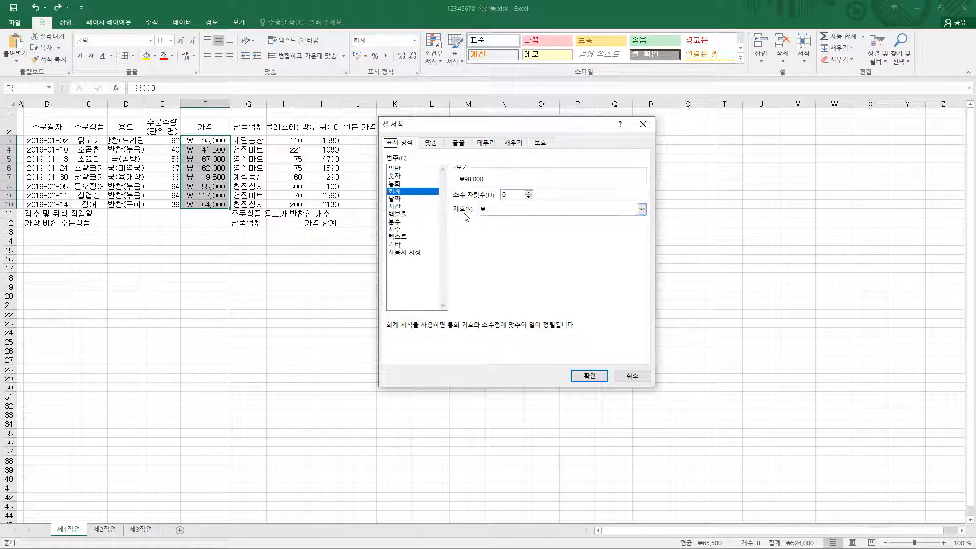
click(521, 213)
click(515, 220)
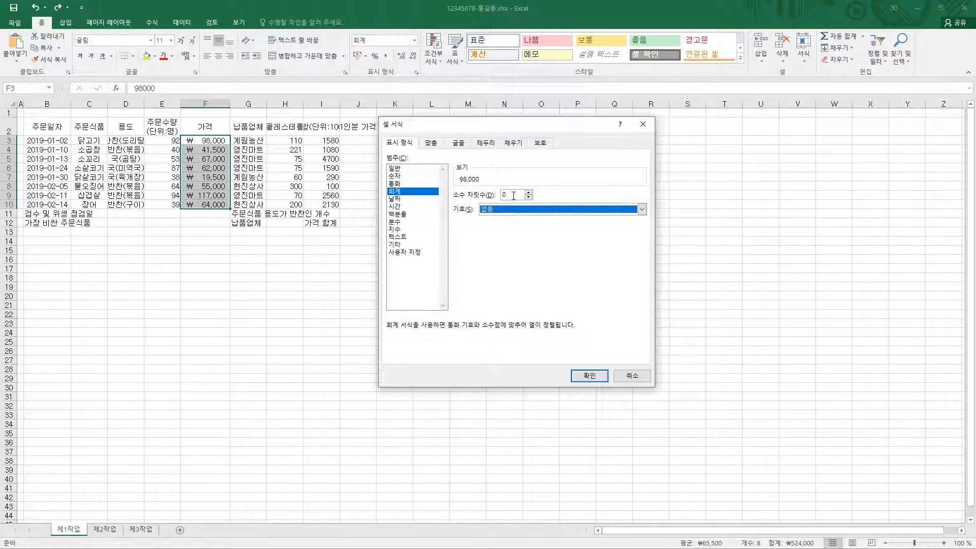
click(589, 375)
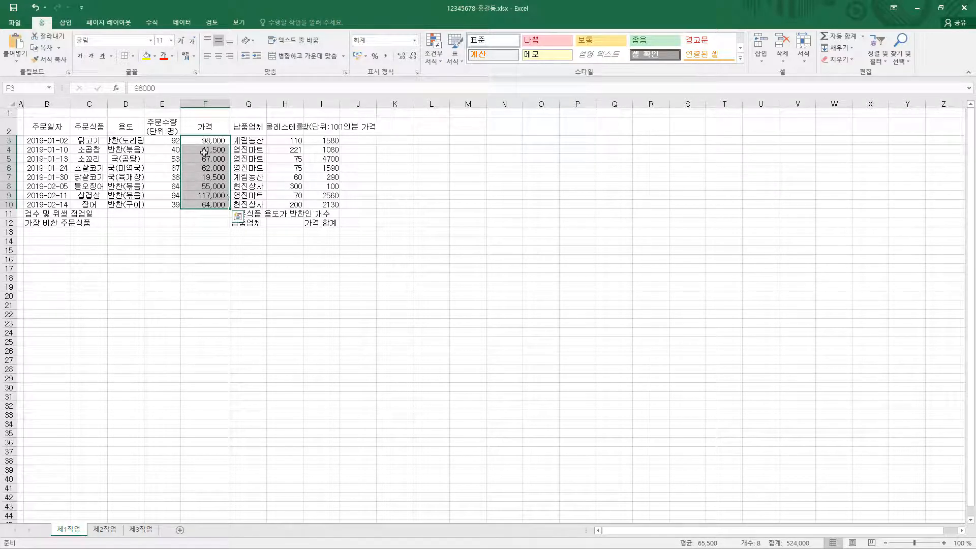
click(231, 56)
Step: Apply the 숫자 number format to E3:E10 and H3:I10, and give I3:I10 the comma style
drag(171, 140, 173, 200)
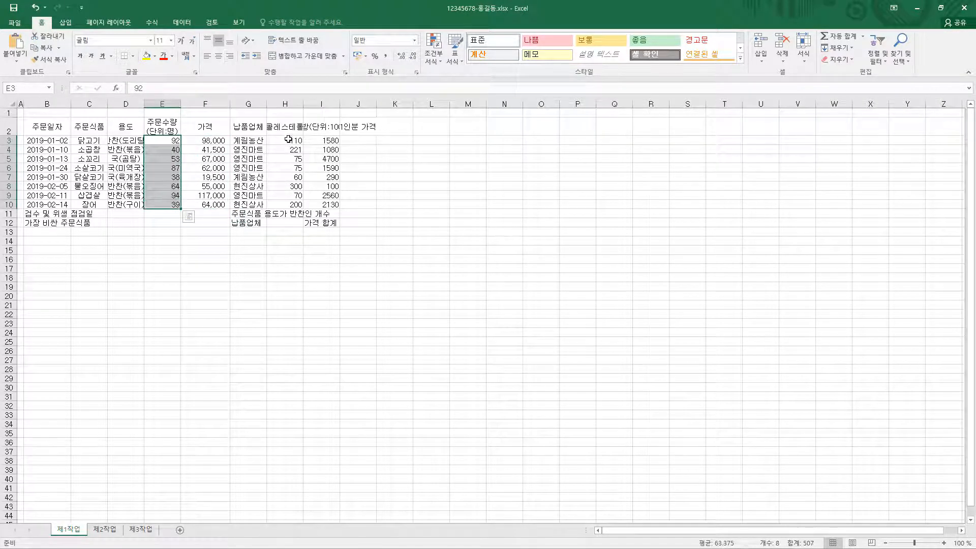
drag(287, 141, 320, 203)
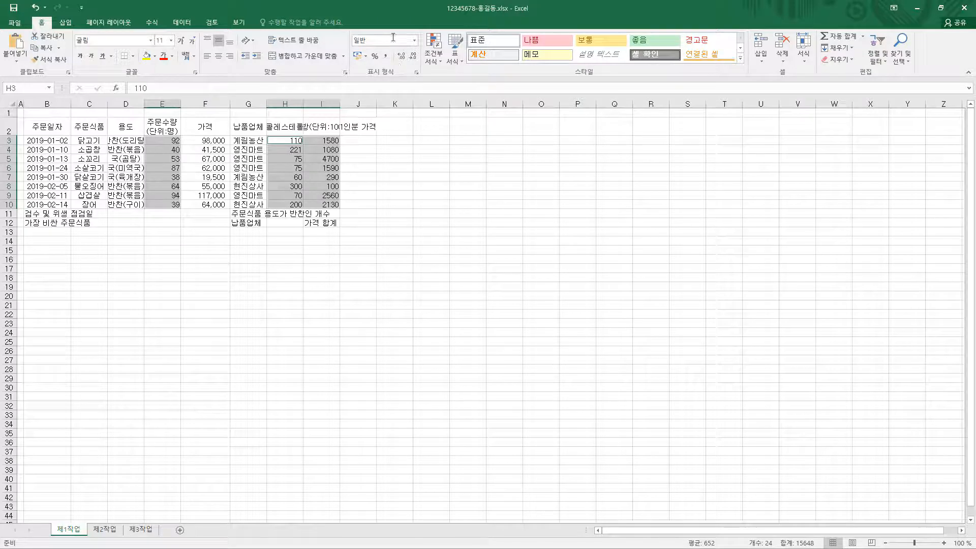
click(414, 40)
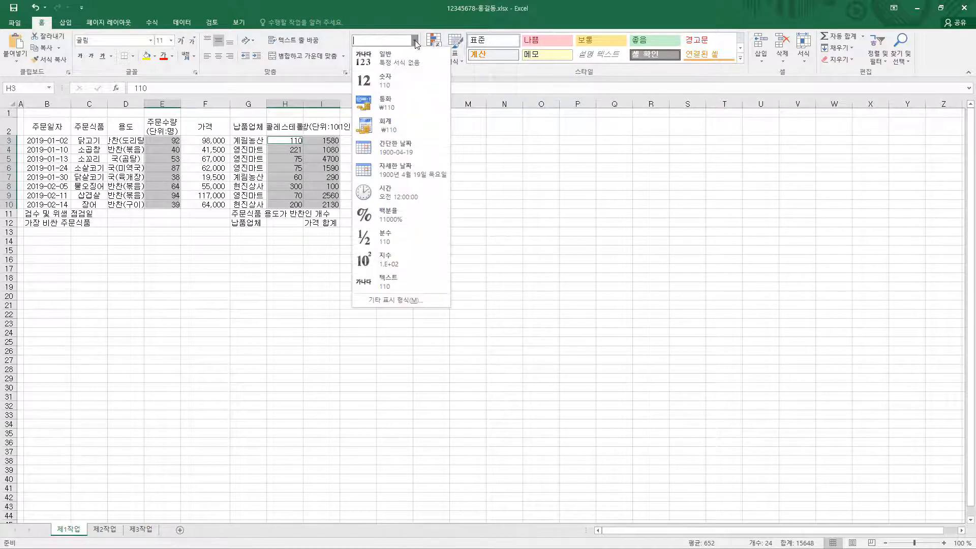
click(399, 81)
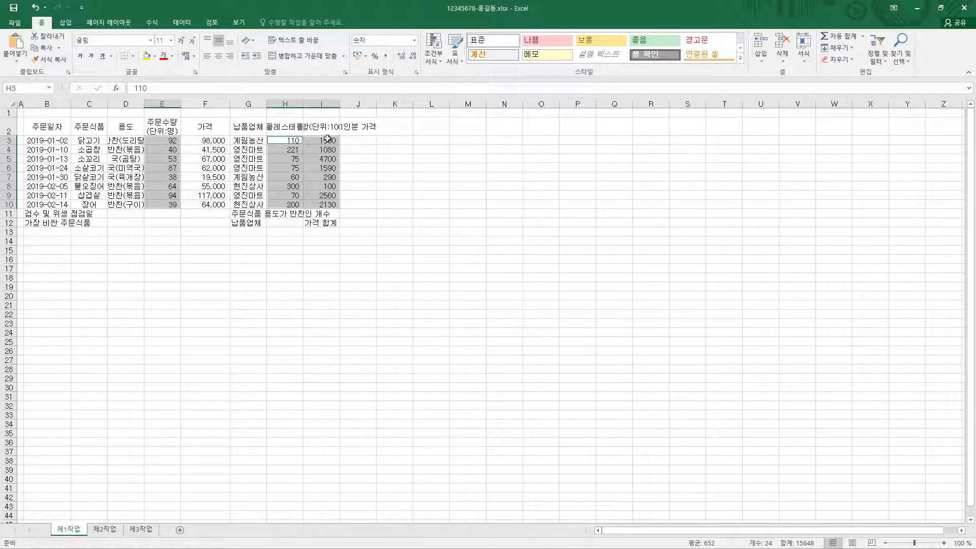
drag(329, 142, 330, 205)
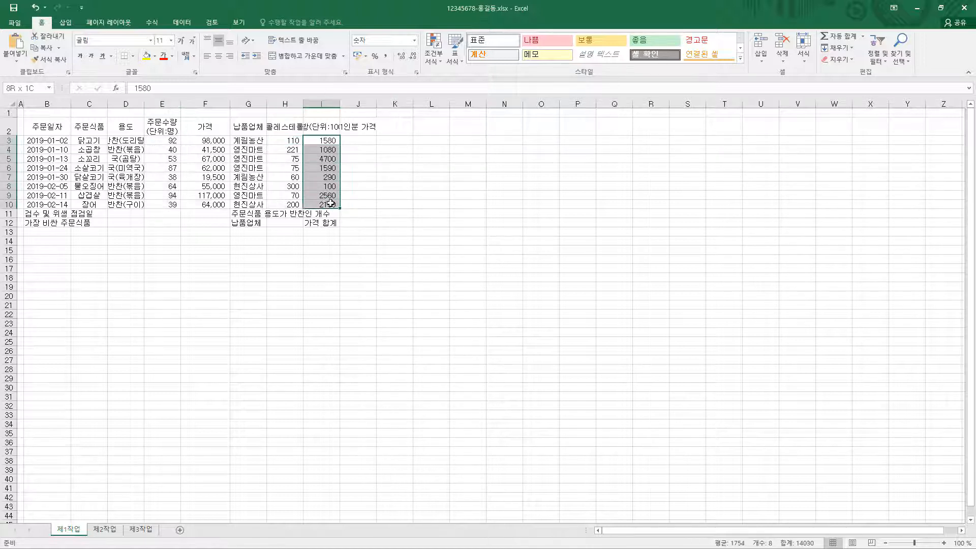
click(386, 56)
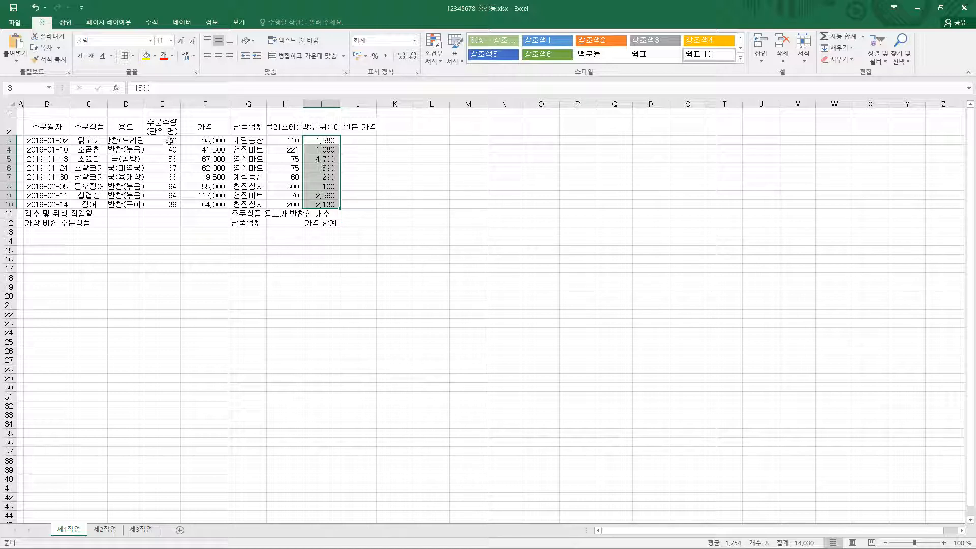
Step: Set the number format of the order quantities in E3:E10 to 일반
drag(167, 141, 166, 200)
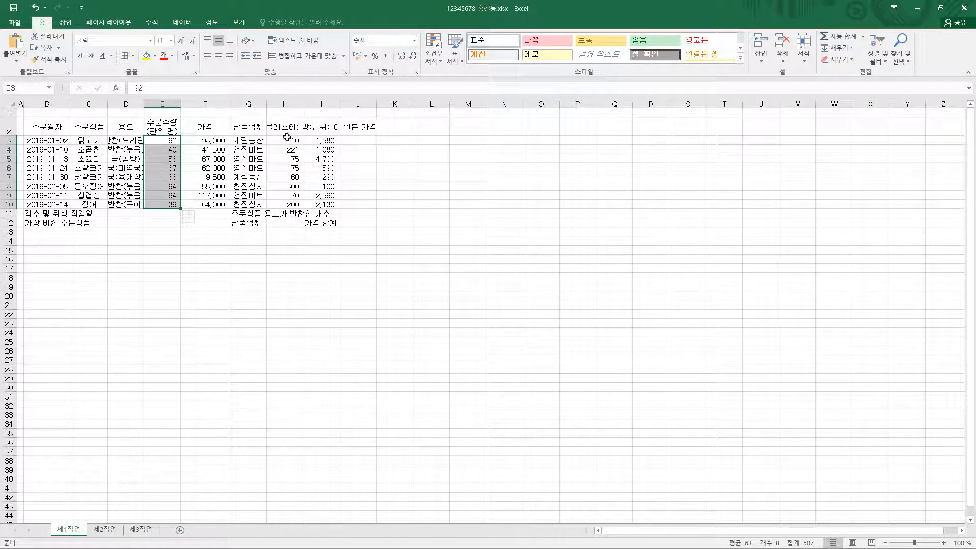
drag(289, 142, 292, 208)
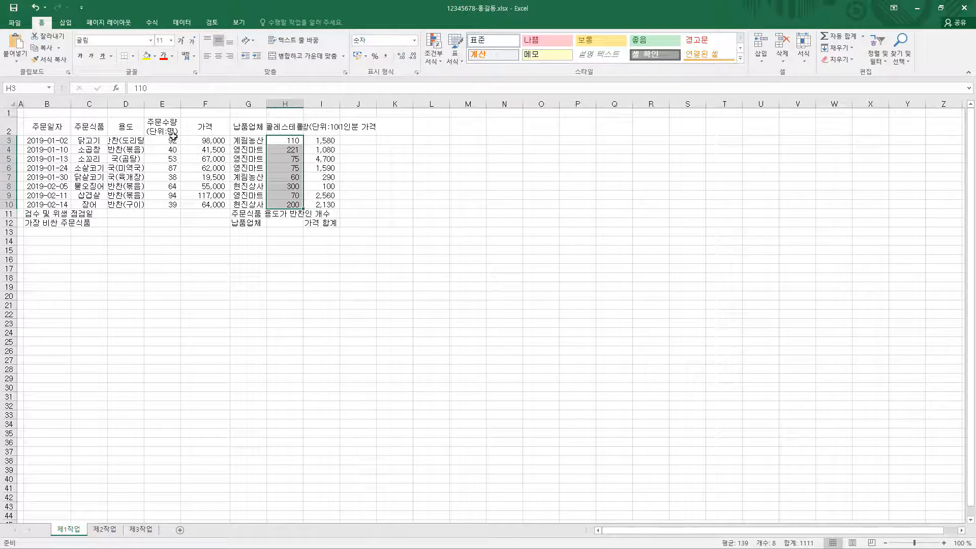
drag(173, 140, 175, 205)
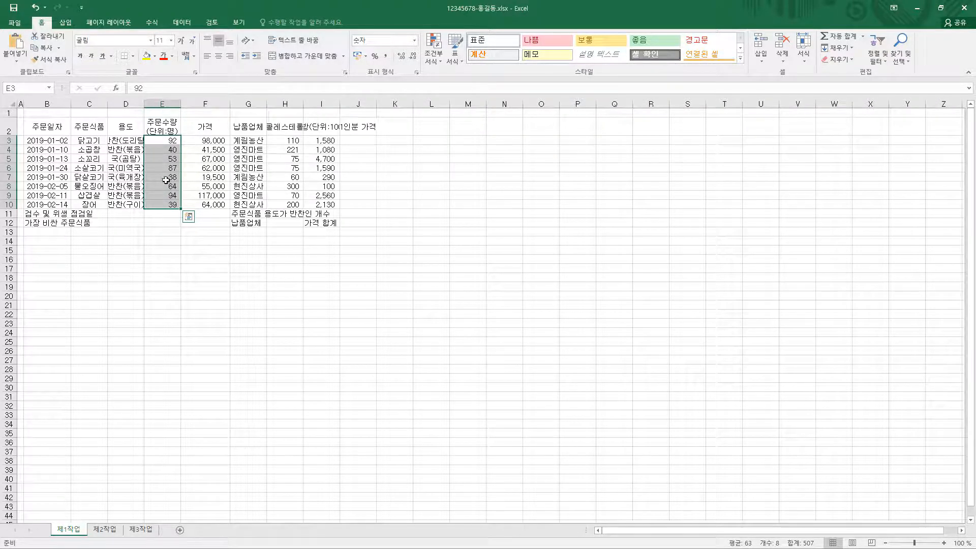
click(414, 40)
click(410, 53)
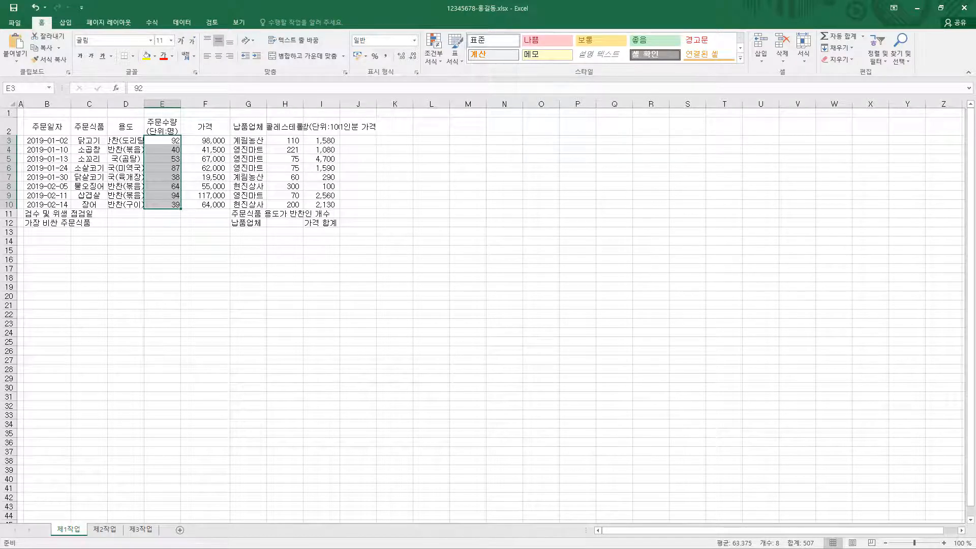
Step: Merge and center the ranges B11:D11, B12:D12, F11:F12 and G11:I11 in the summary rows
click(38, 214)
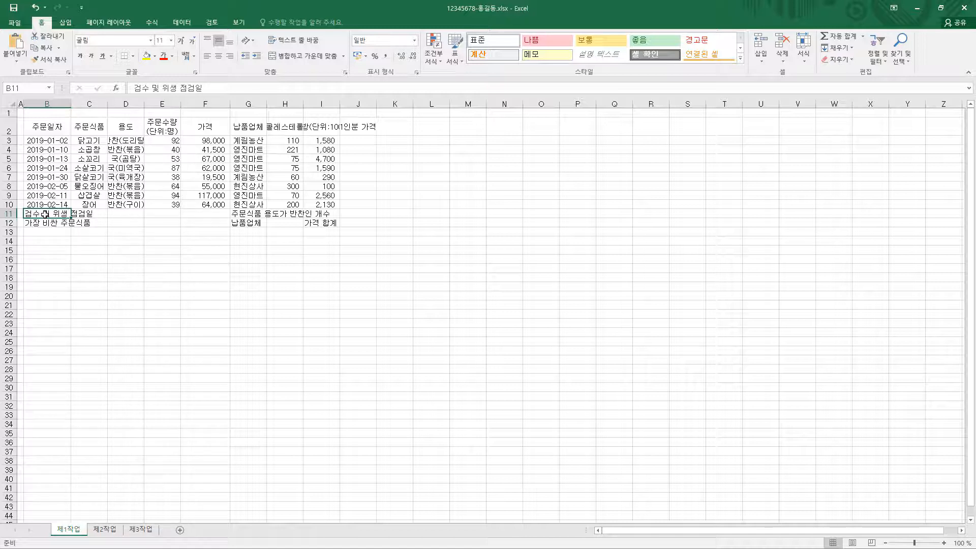
drag(45, 214, 118, 215)
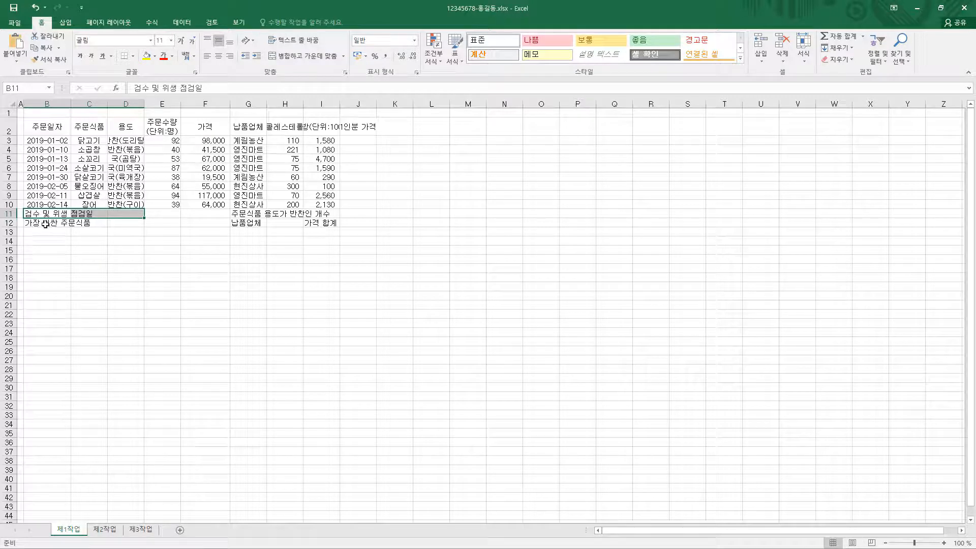
drag(45, 224, 126, 226)
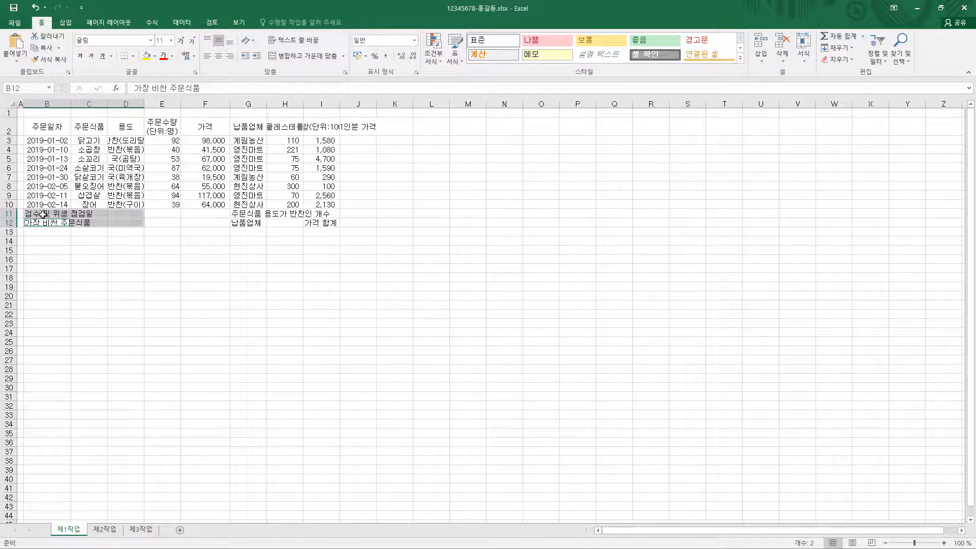
drag(41, 213, 133, 224)
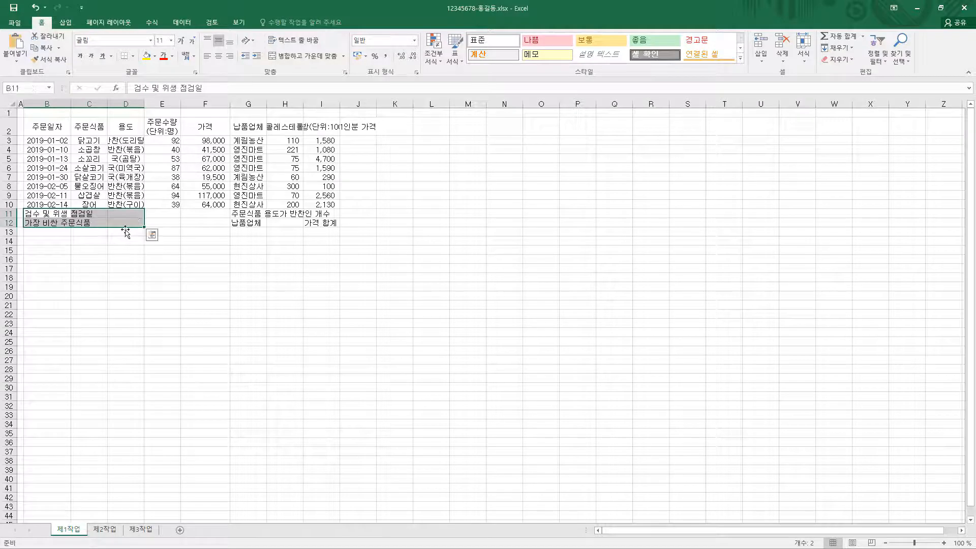
drag(45, 215, 135, 214)
ctrl+click(75, 224)
drag(75, 224, 127, 221)
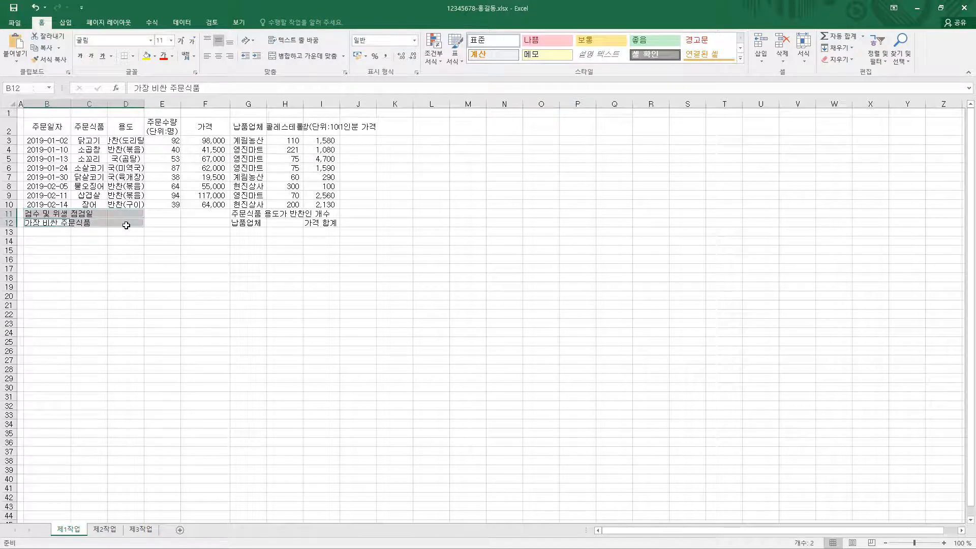
drag(215, 213, 216, 224)
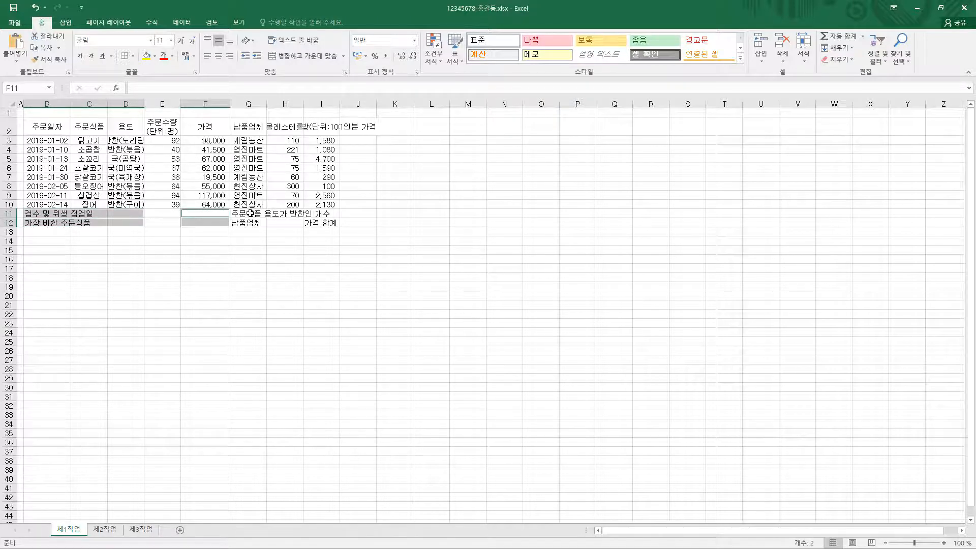
drag(250, 213, 304, 216)
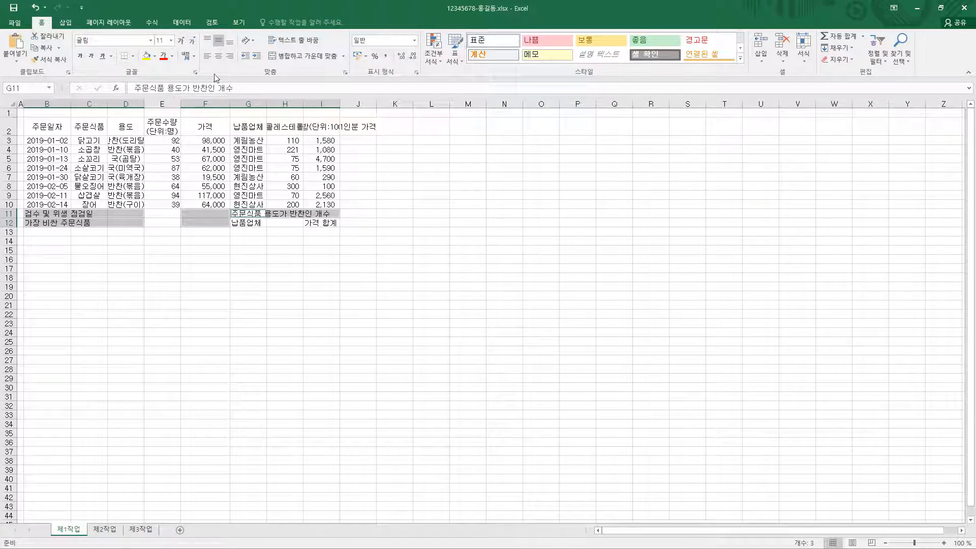
click(331, 61)
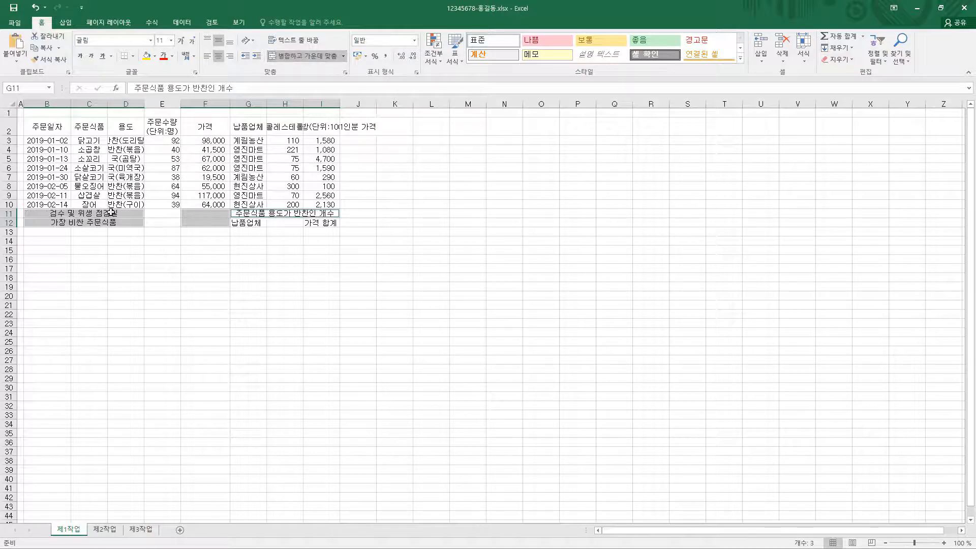
click(86, 231)
click(62, 216)
click(284, 213)
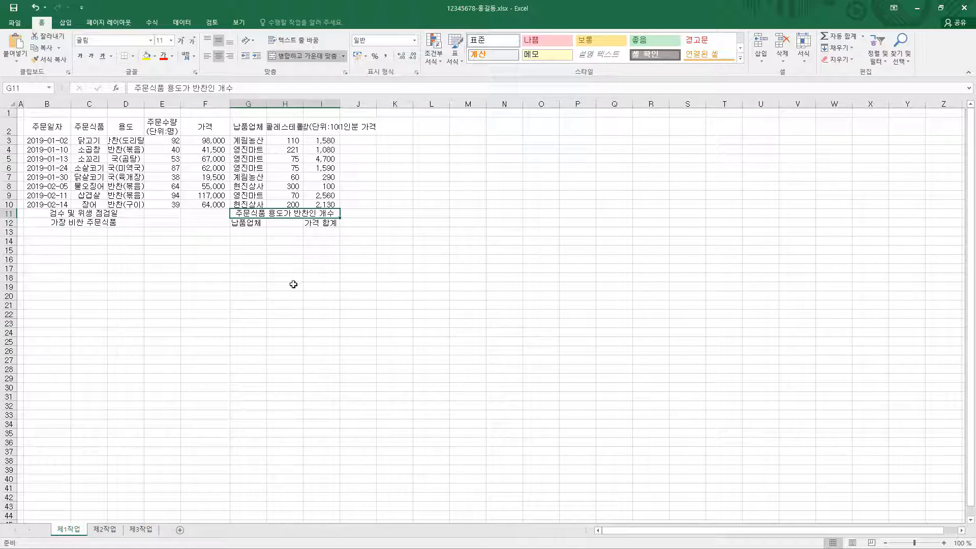
Step: Examine the 셀 병합 option in the alignment settings of the merged cell G11:I11
click(345, 74)
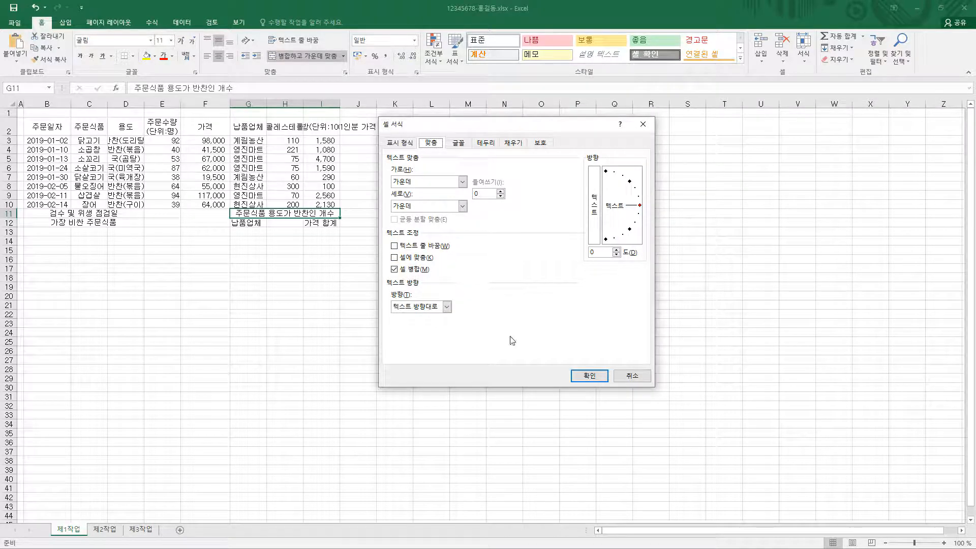
click(589, 376)
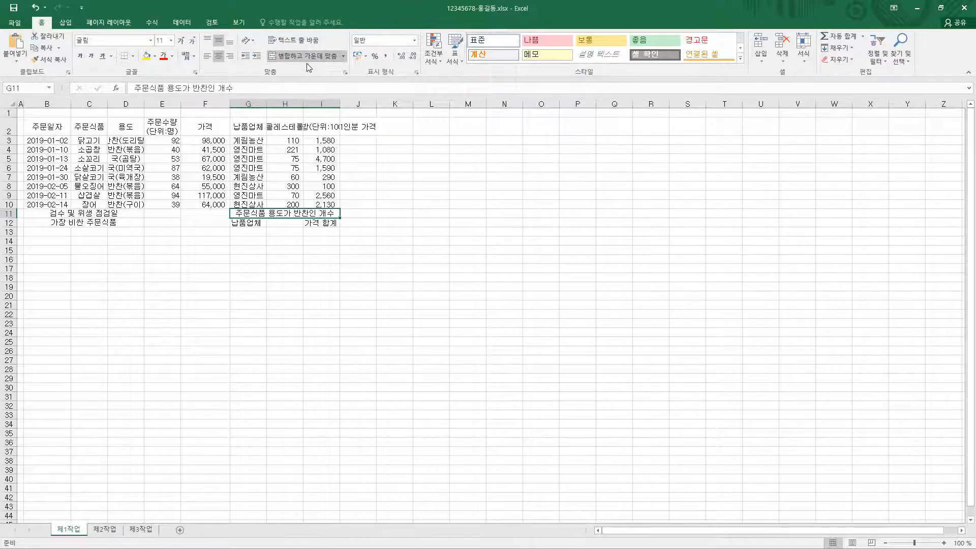
key(ctrl+1)
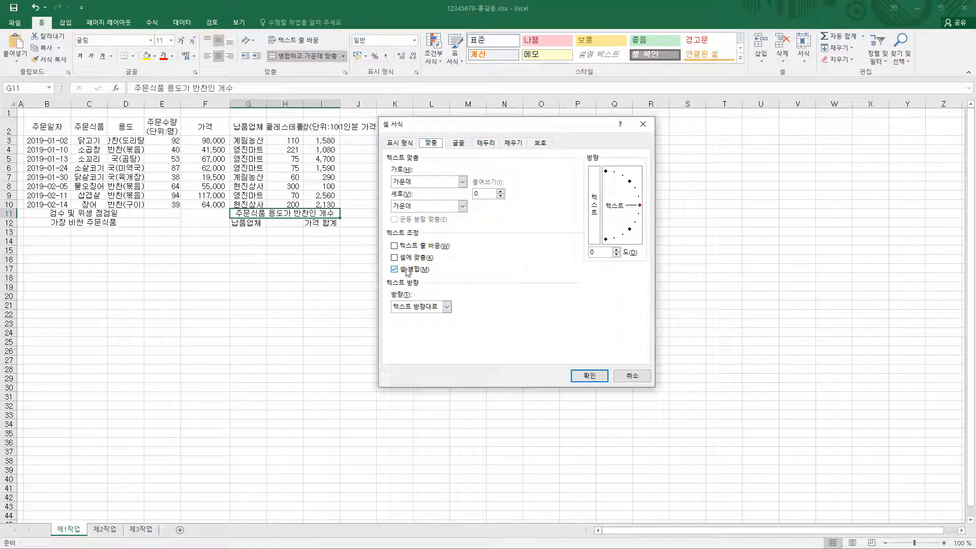
click(402, 270)
click(395, 271)
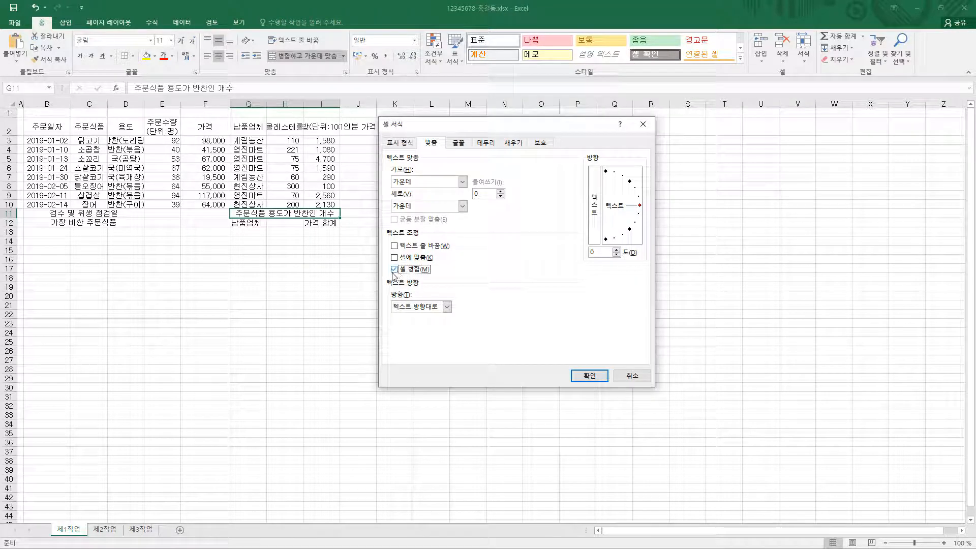
click(589, 375)
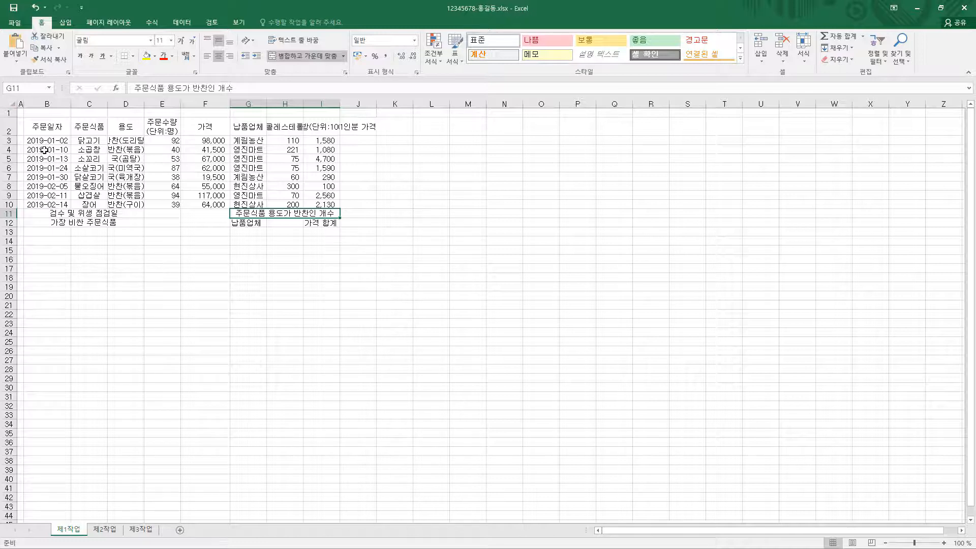
Step: Apply 모든 테두리 to the whole table B2:J12
drag(46, 128, 353, 222)
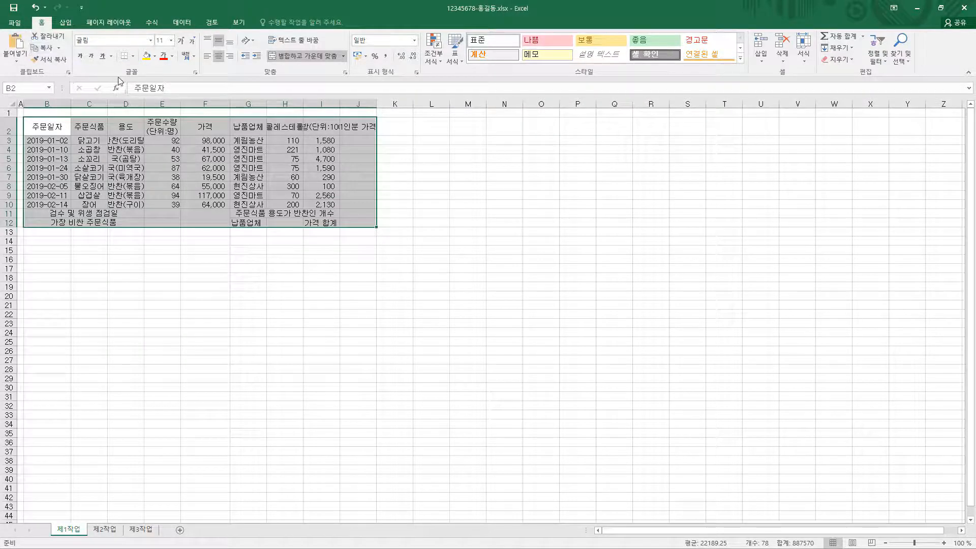
click(133, 55)
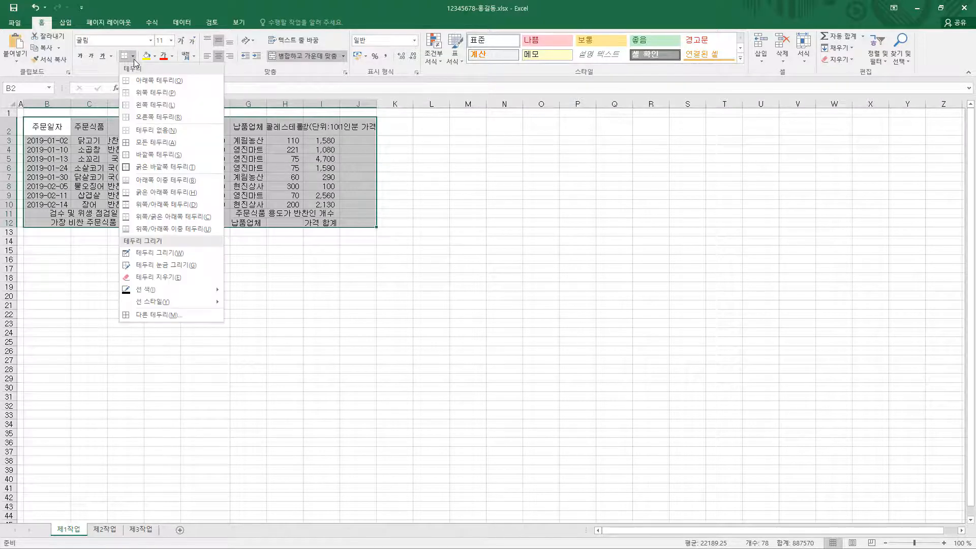
click(154, 148)
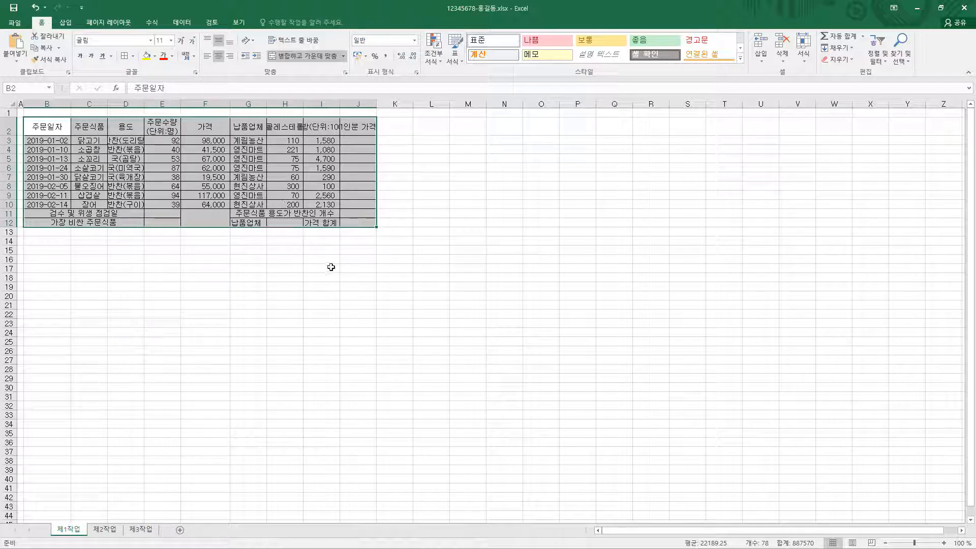
click(330, 264)
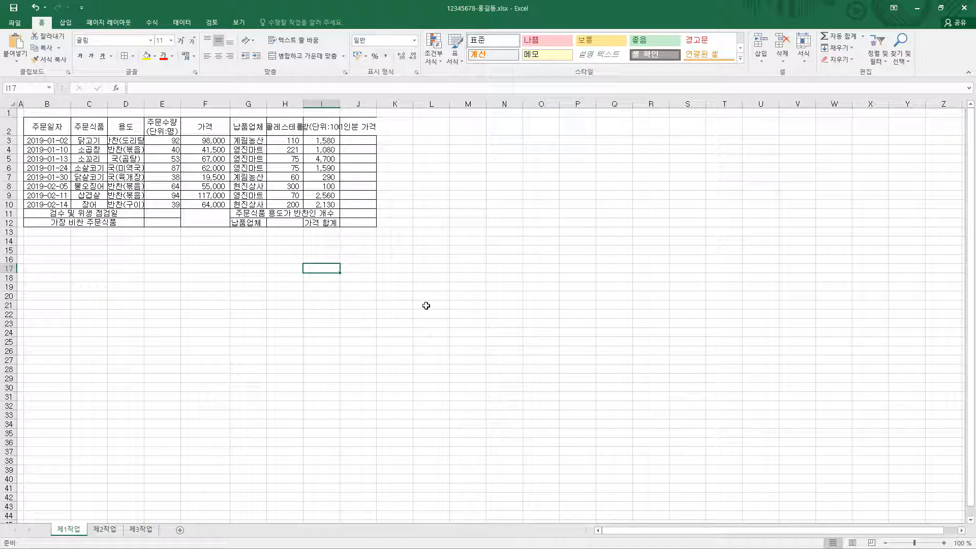
Step: Widen the table columns B to J so that every header and entry fits, including 지방(단위:100g) and 콜레스테롤
click(364, 125)
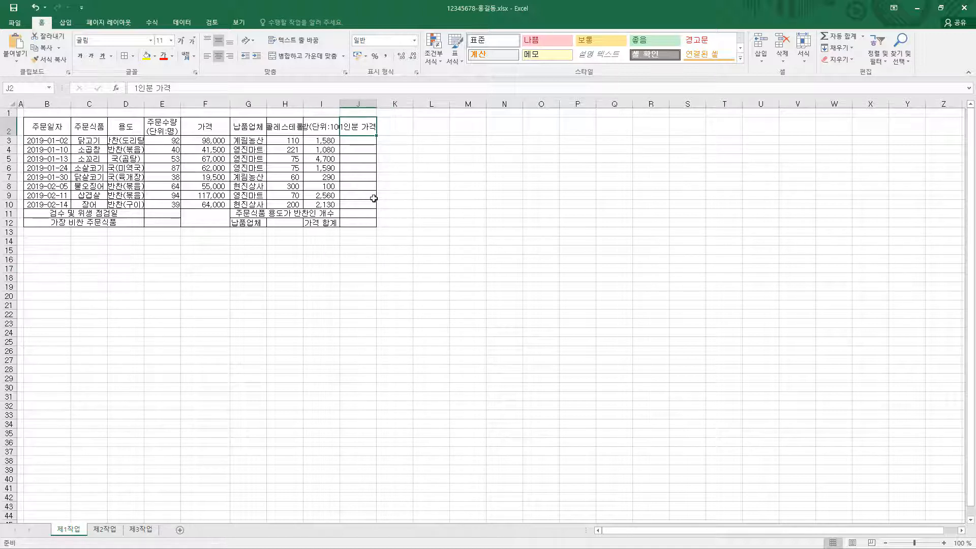
click(396, 257)
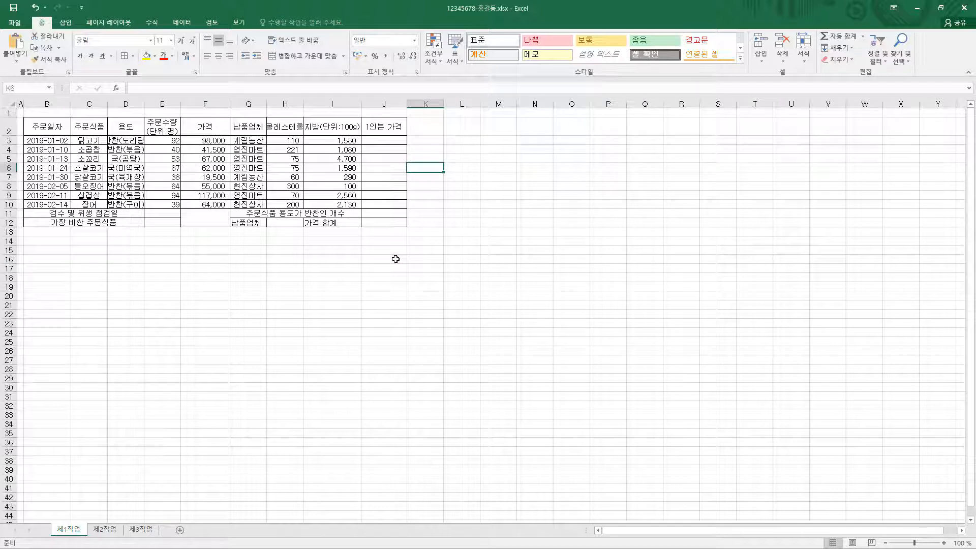
key(ctrl+z)
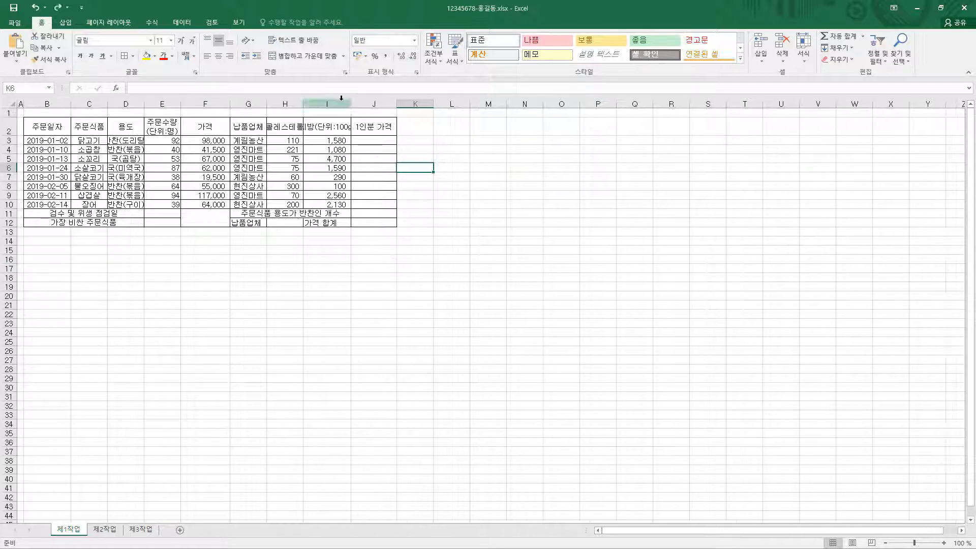
drag(351, 103, 363, 103)
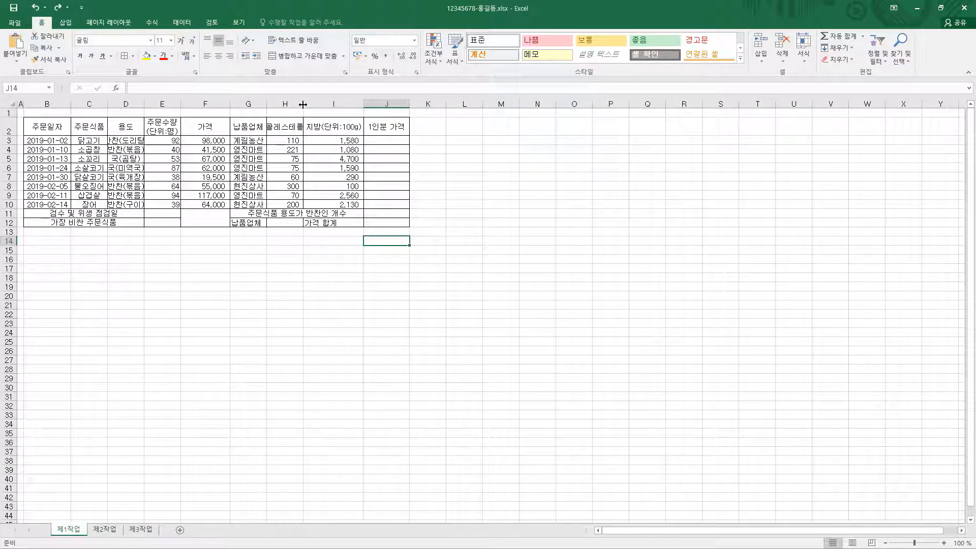
double_click(303, 105)
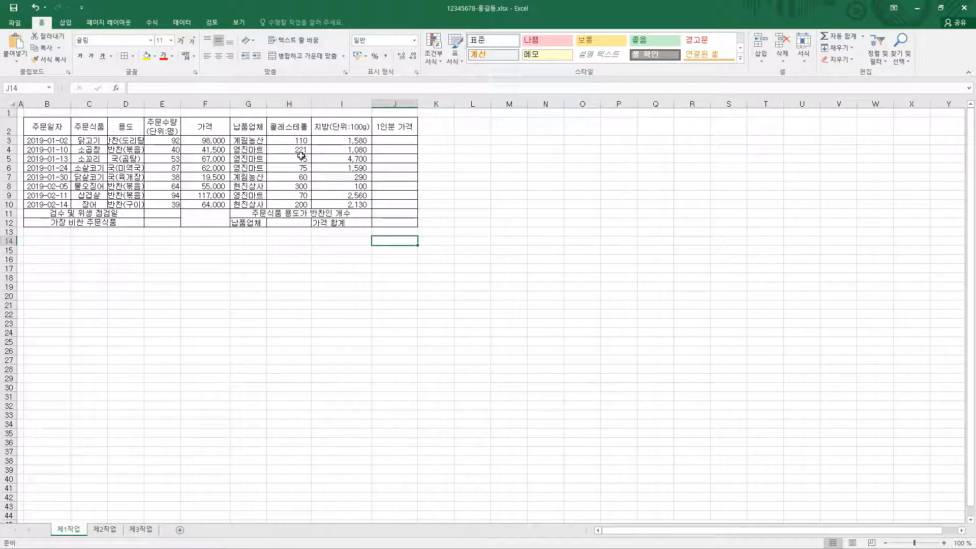
double_click(269, 104)
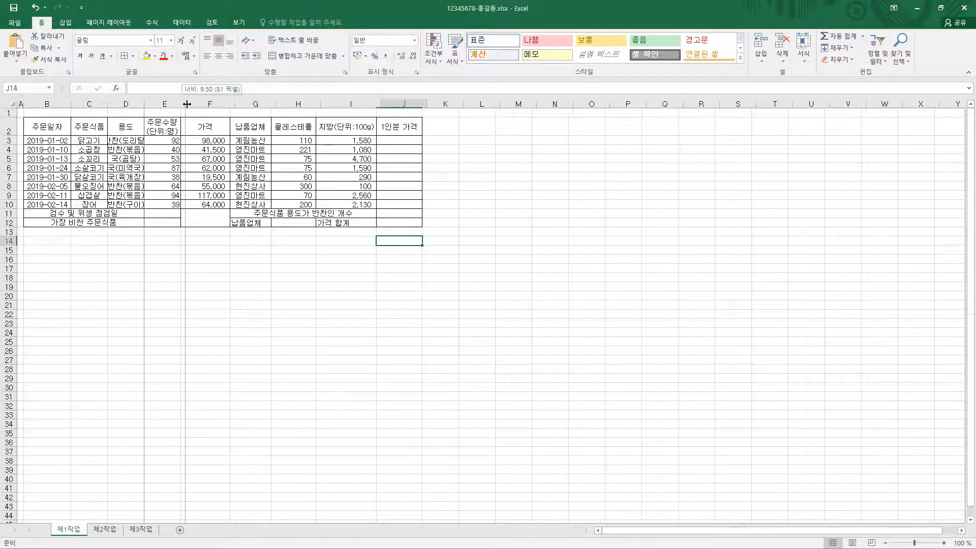
double_click(180, 103)
drag(146, 103, 148, 104)
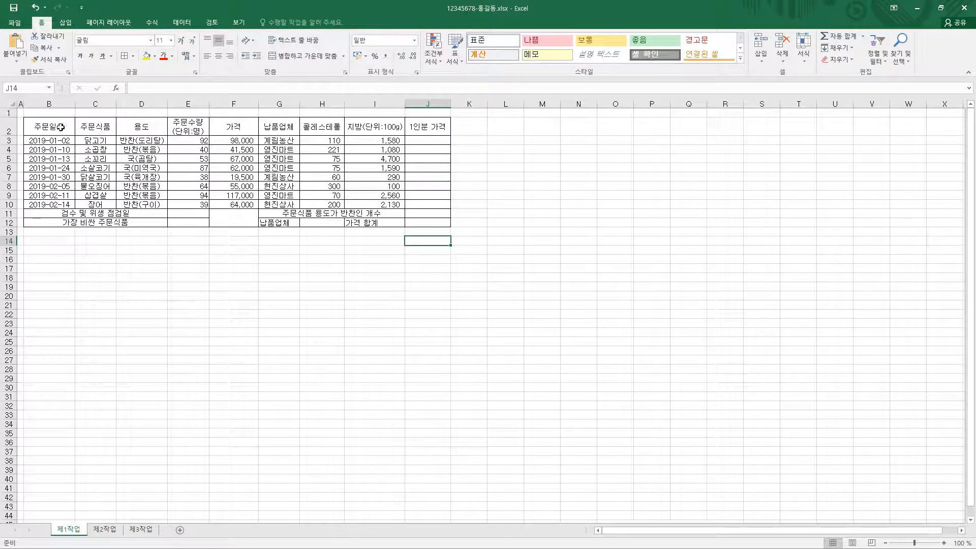
Step: Add a 굵은 바깥쪽 테두리 around the whole table B2:J12
drag(60, 127, 427, 129)
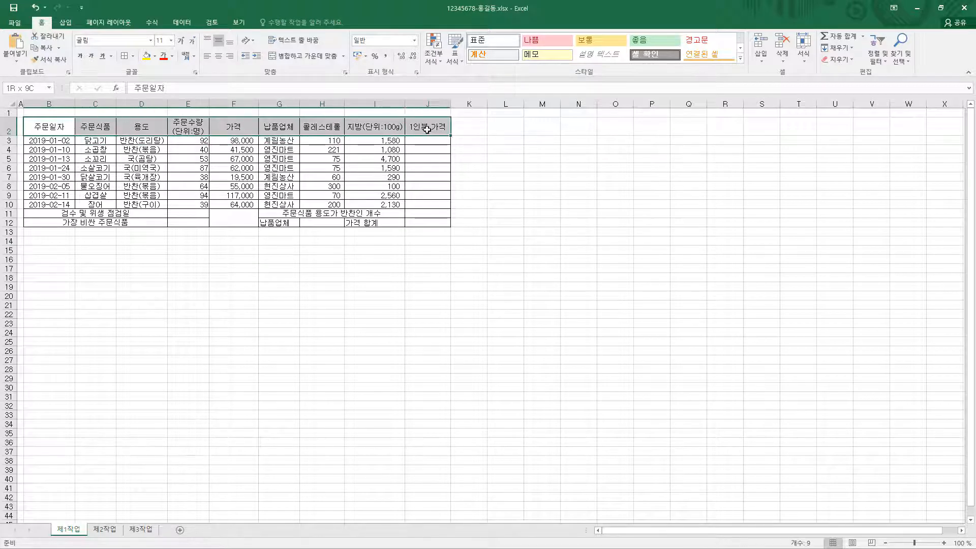
click(56, 128)
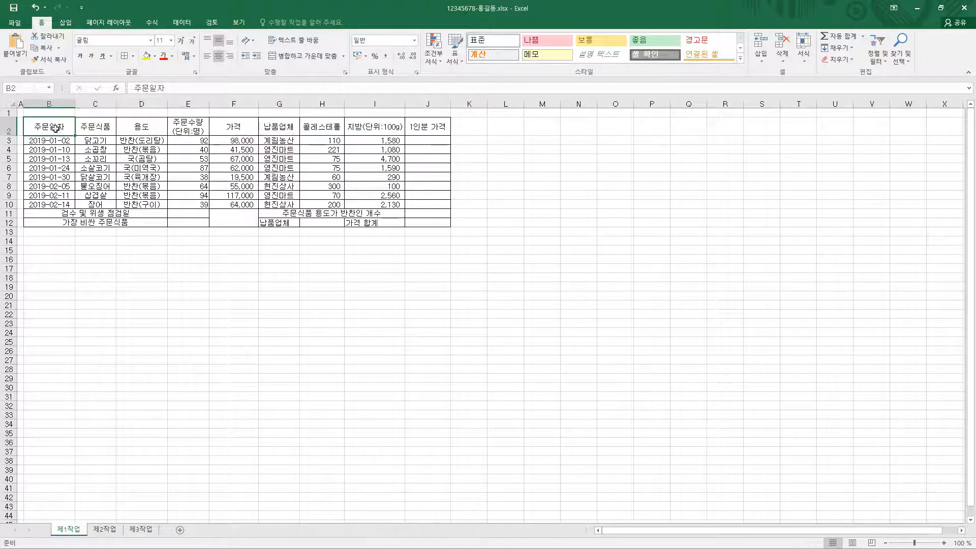
drag(60, 130, 426, 215)
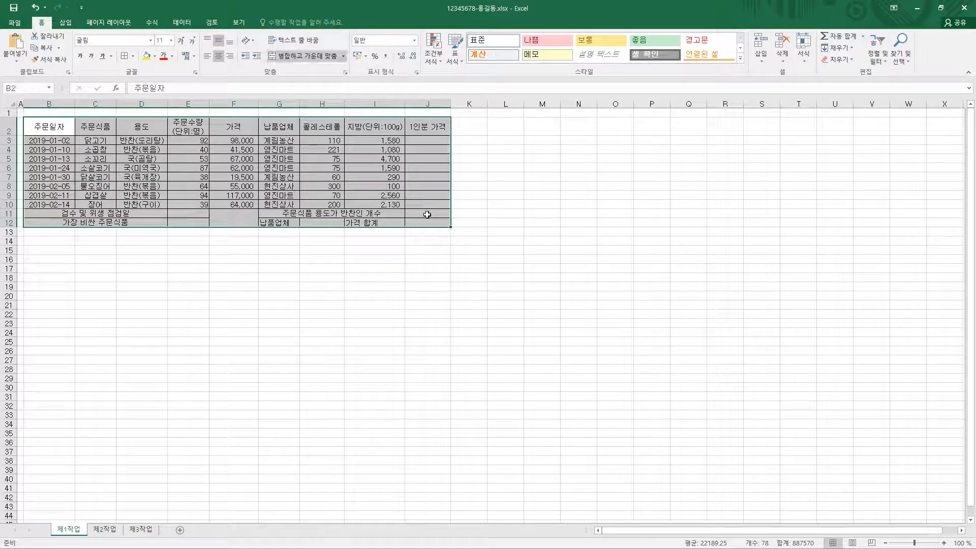
click(133, 57)
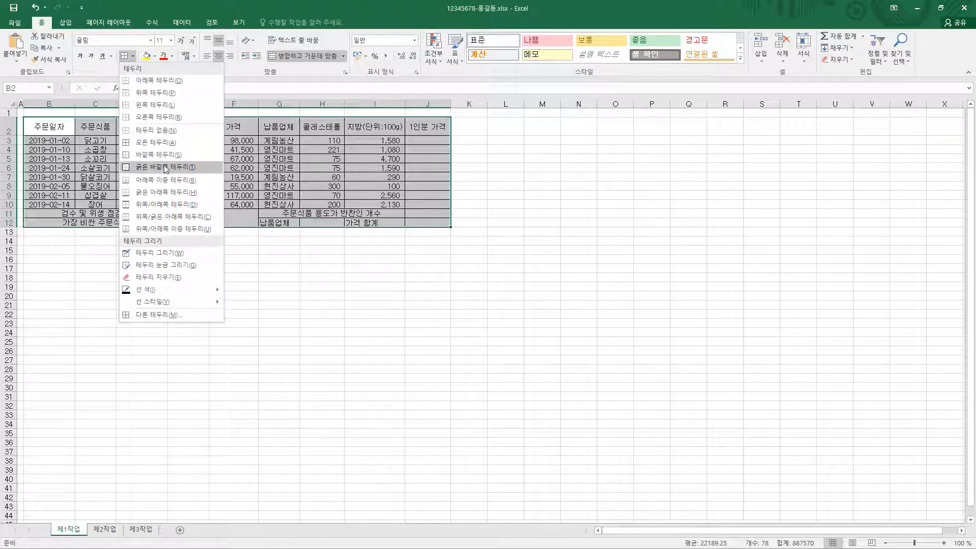
click(165, 167)
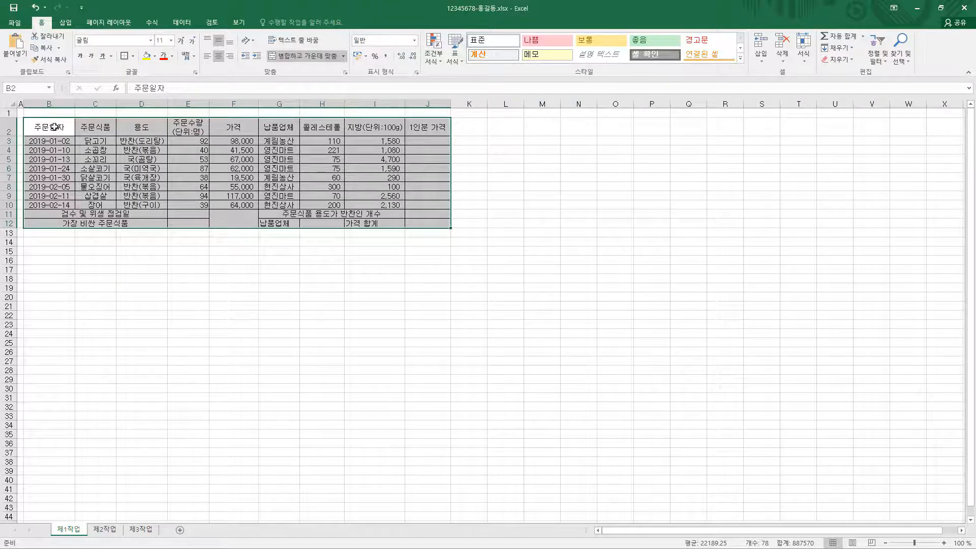
Step: Add a 굵은 바깥쪽 테두리 around the header row B2:J2
drag(53, 135, 432, 132)
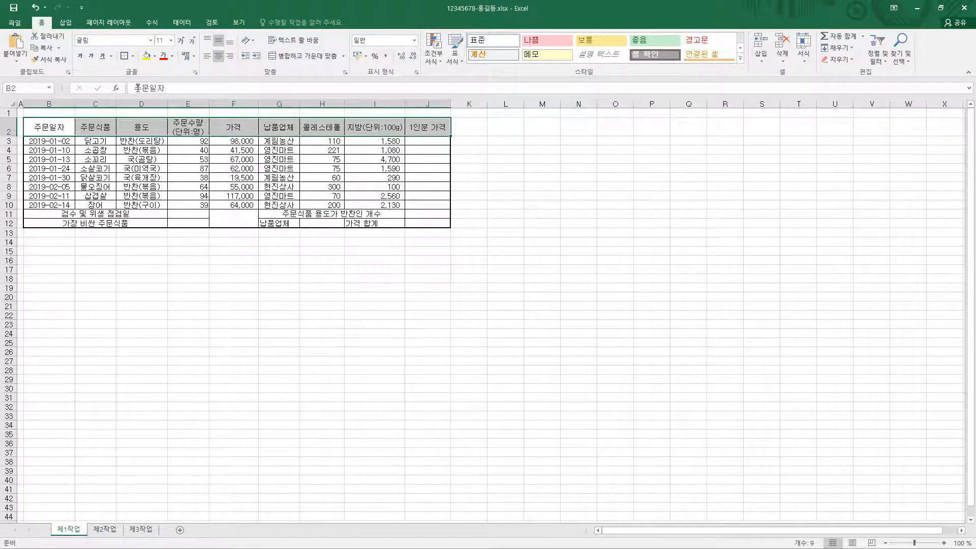
click(133, 56)
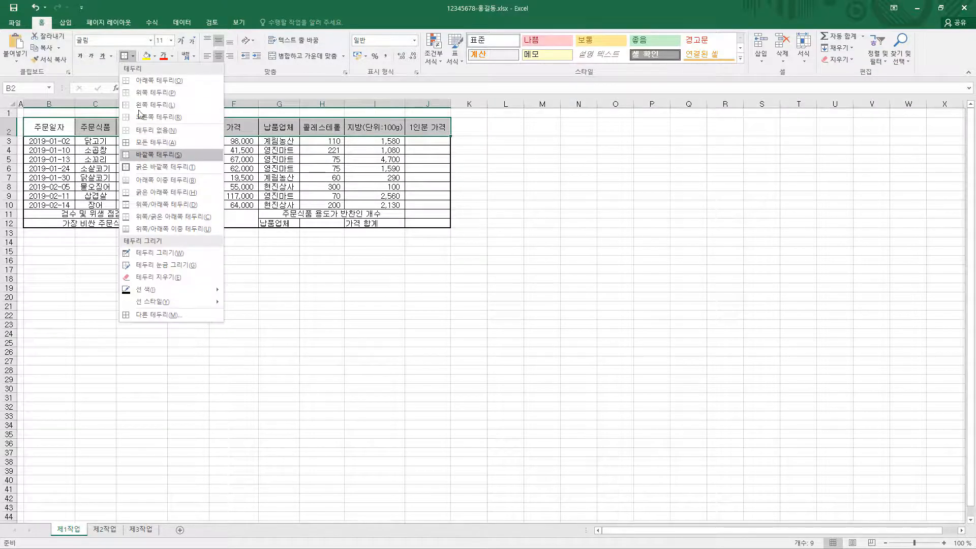
click(135, 58)
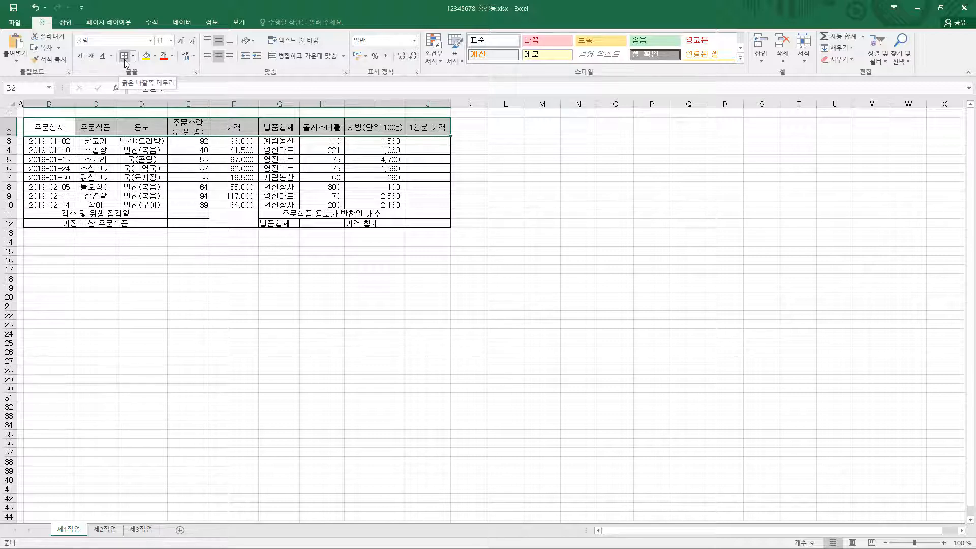
click(125, 56)
click(152, 142)
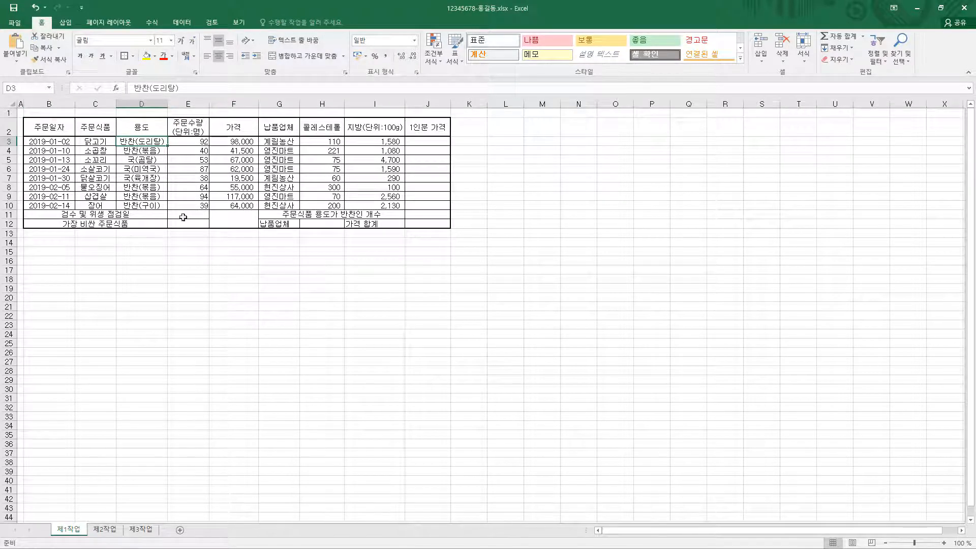
Step: Add a 굵은 바깥쪽 테두리 around the summary rows B11:J12
drag(57, 215, 424, 222)
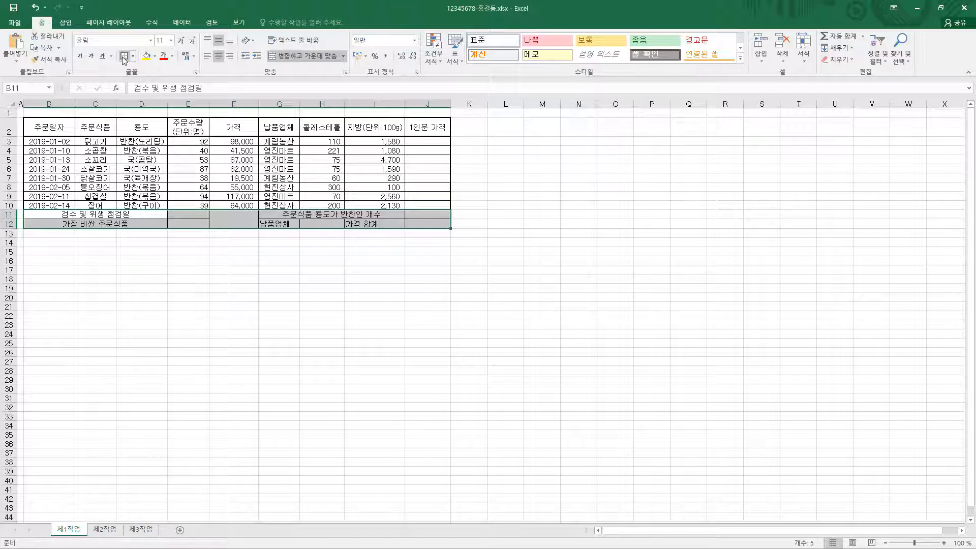
click(189, 218)
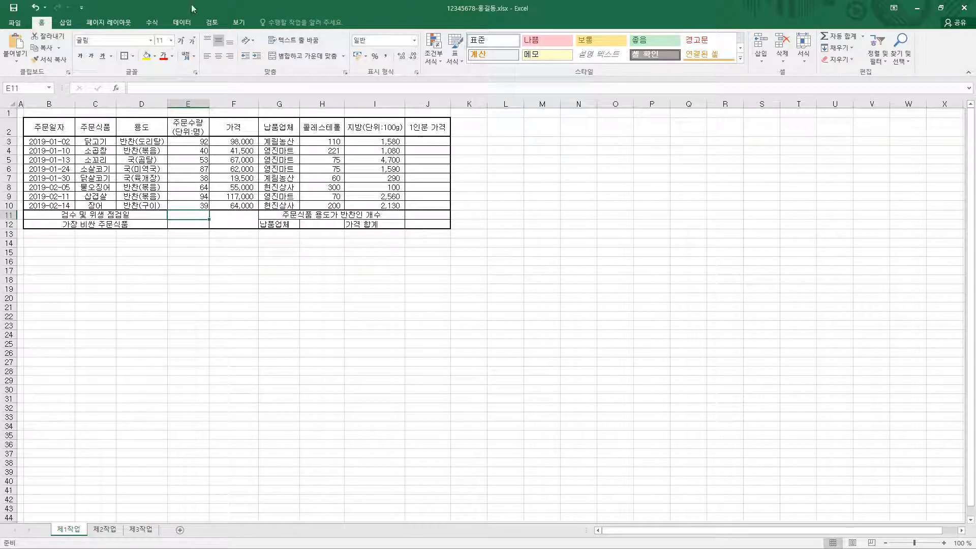
click(47, 130)
drag(47, 218, 446, 222)
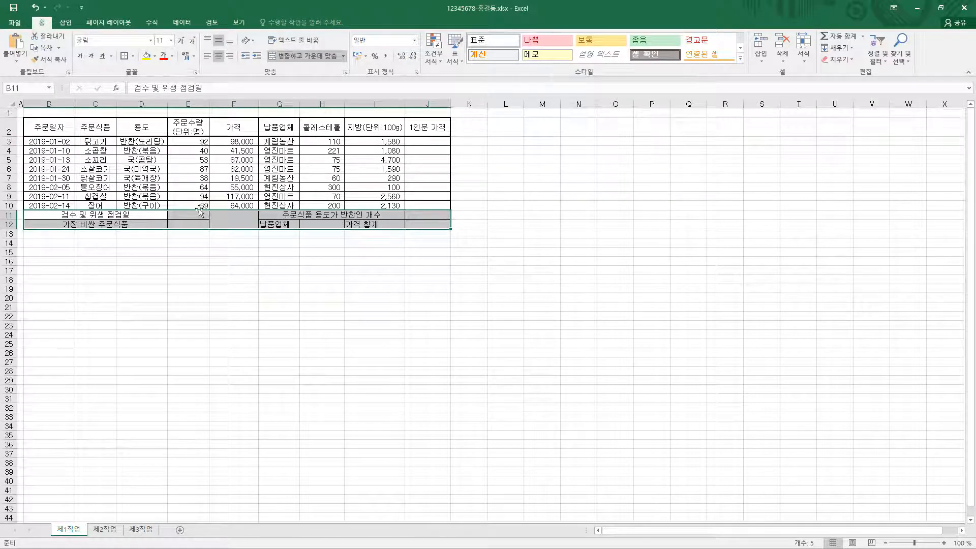
drag(55, 130, 428, 127)
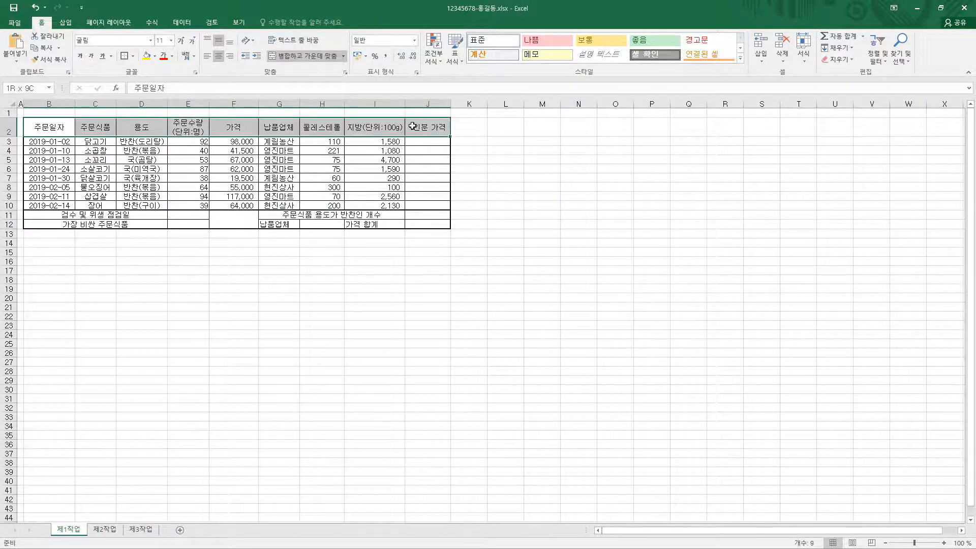
drag(66, 215, 422, 219)
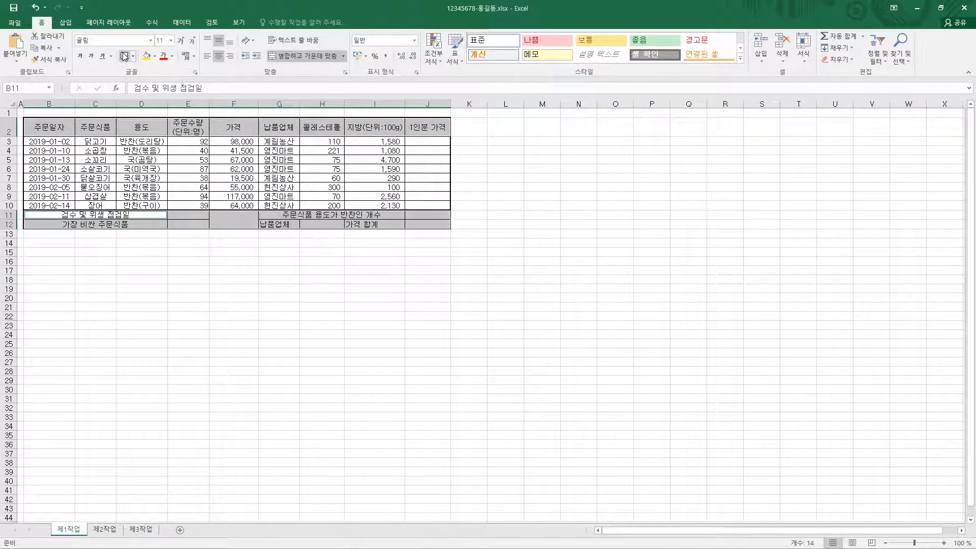
click(285, 215)
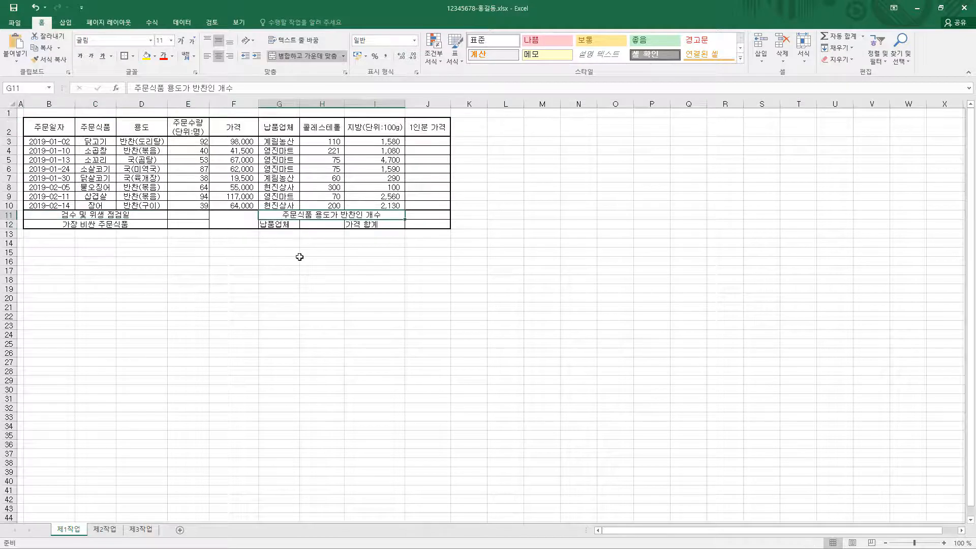
Step: Add both diagonal borders to the merged cell F11:F12 so that they form an X
click(236, 218)
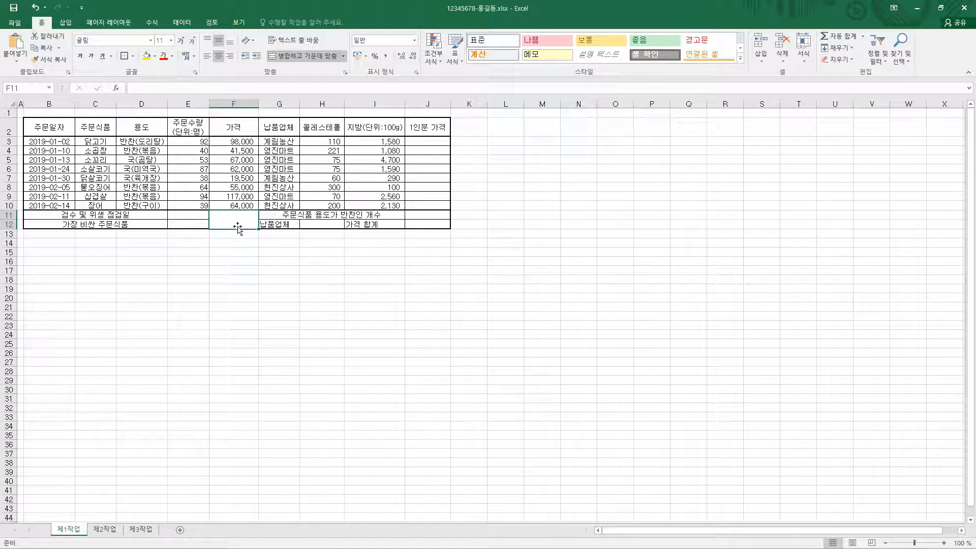
key(ctrl+1)
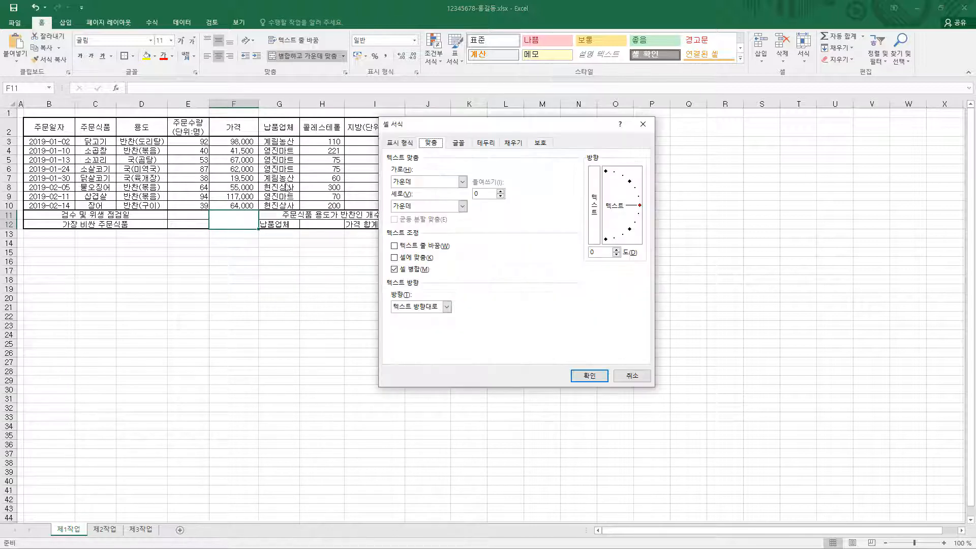
click(485, 143)
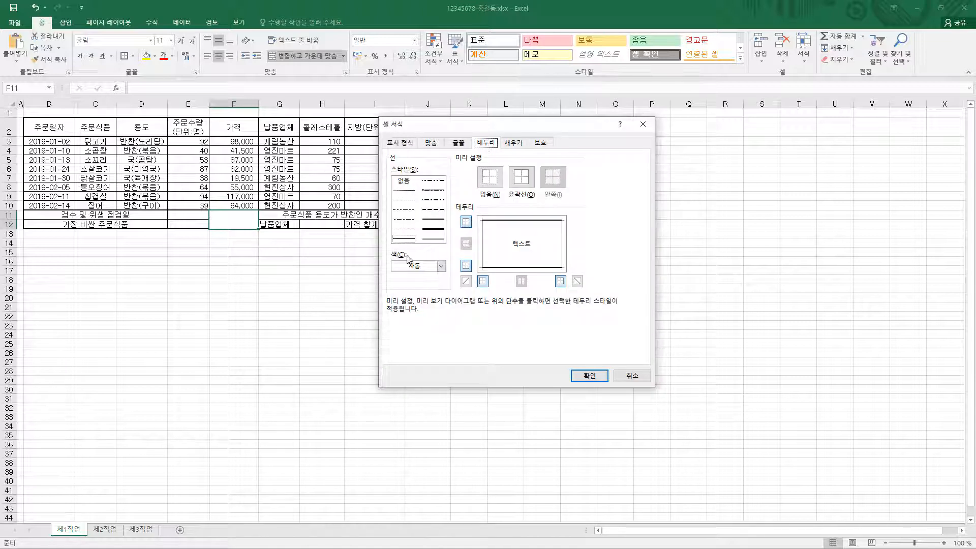
click(466, 281)
click(580, 285)
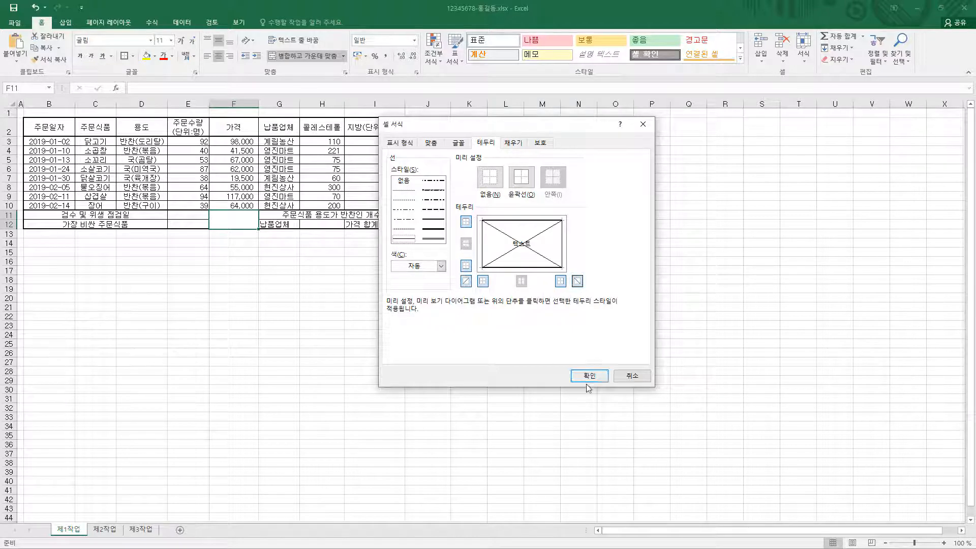
click(588, 375)
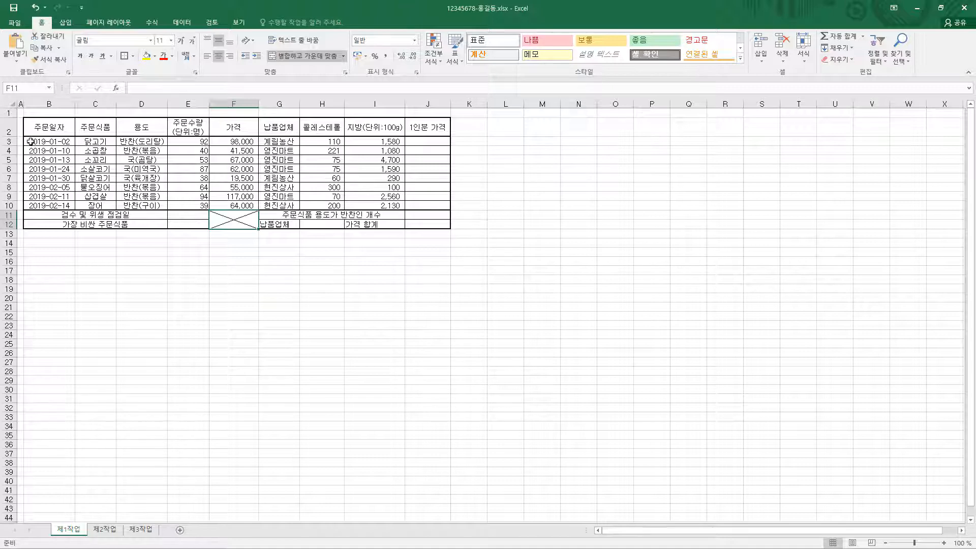
Step: Increase the height of header row 2 and give rows 3 to 12 a uniform, slightly taller height
click(5, 130)
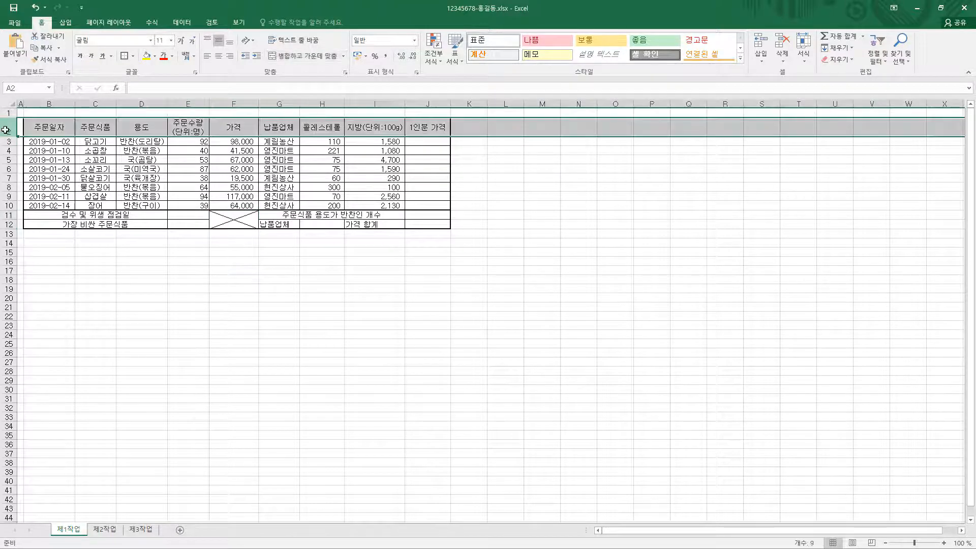
drag(4, 135, 7, 228)
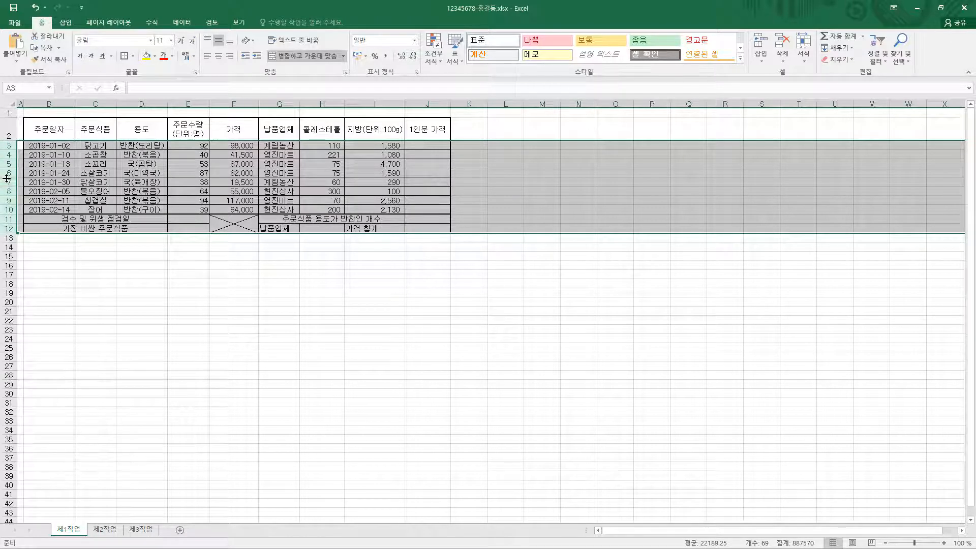
drag(7, 186, 8, 188)
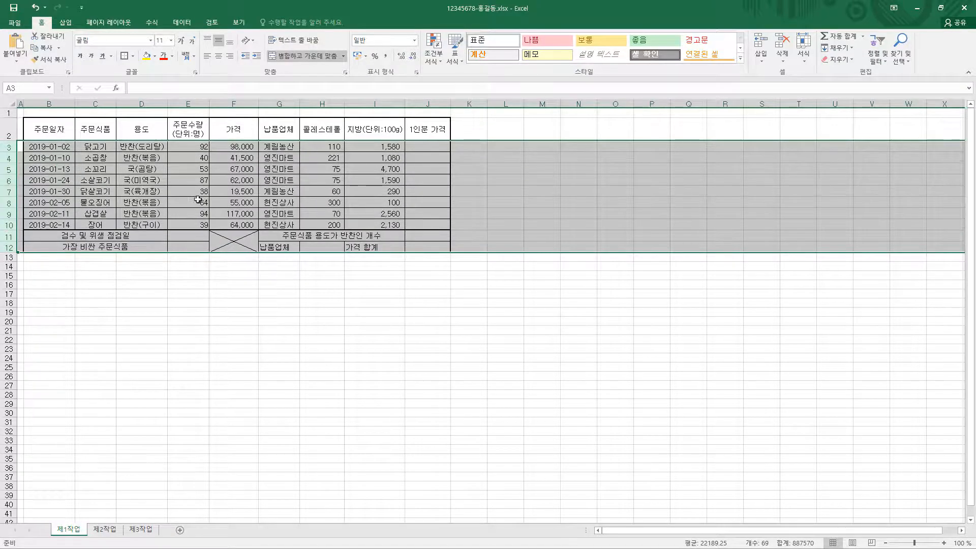
click(272, 266)
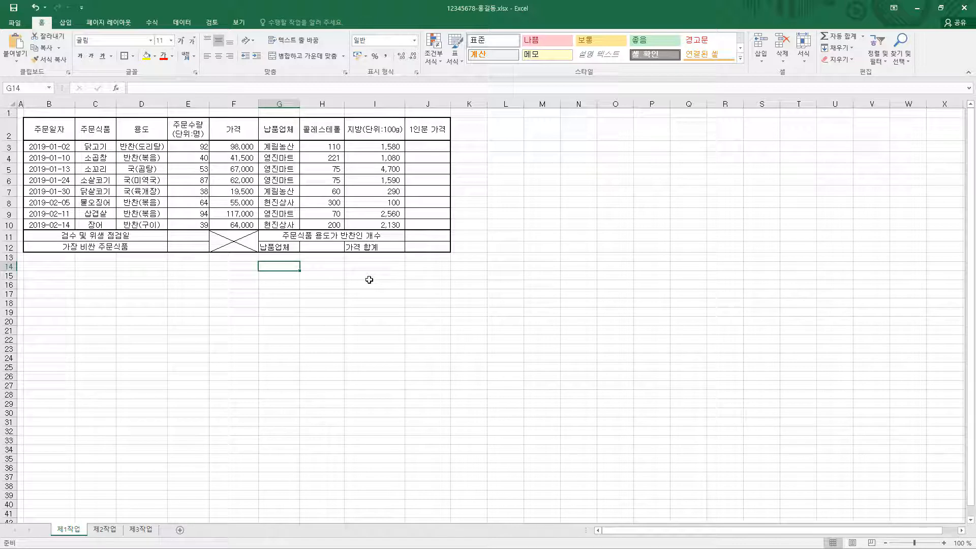
Step: Fill the header row B2:J2 and the label cells G12 (납품업체) and I12 (가격 합계) with standard orange
click(54, 130)
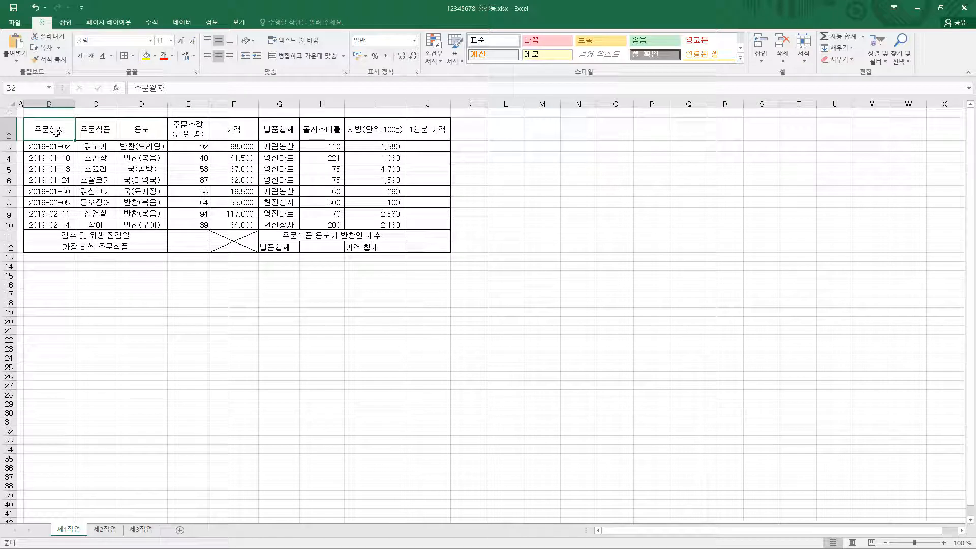
drag(72, 131, 416, 130)
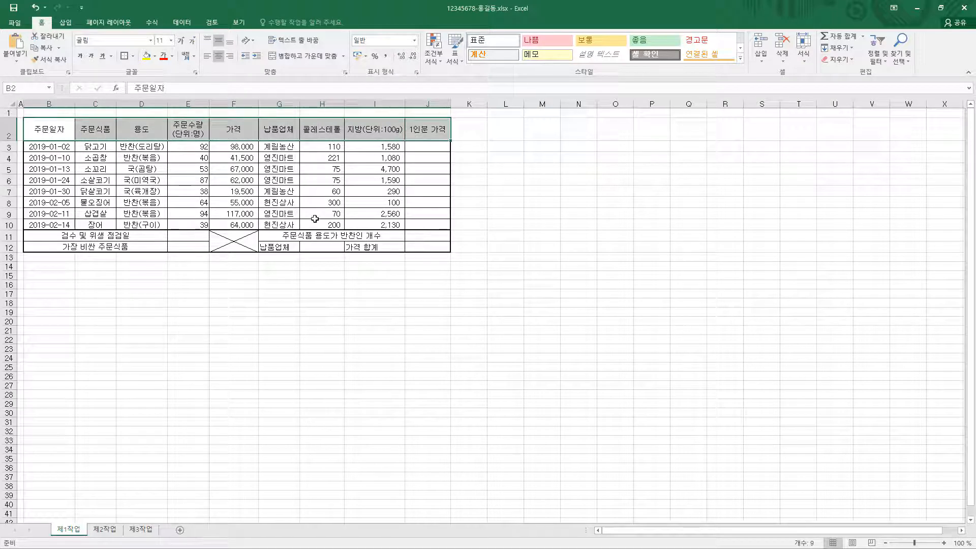
ctrl+click(281, 248)
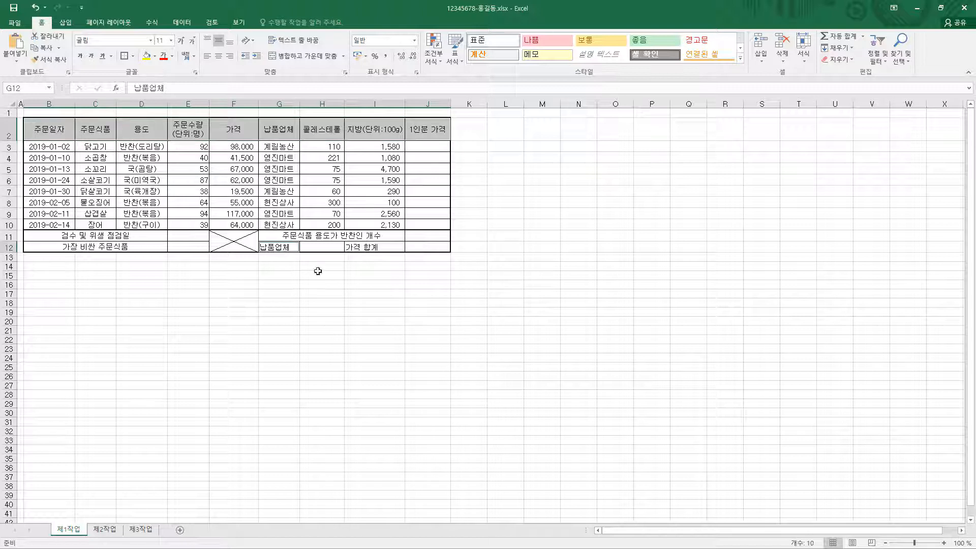
ctrl+click(376, 247)
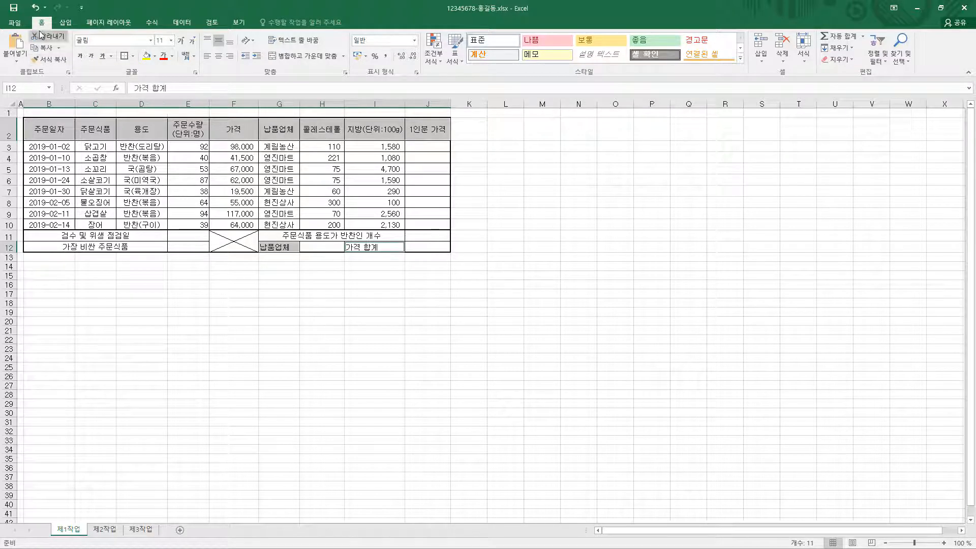
click(155, 56)
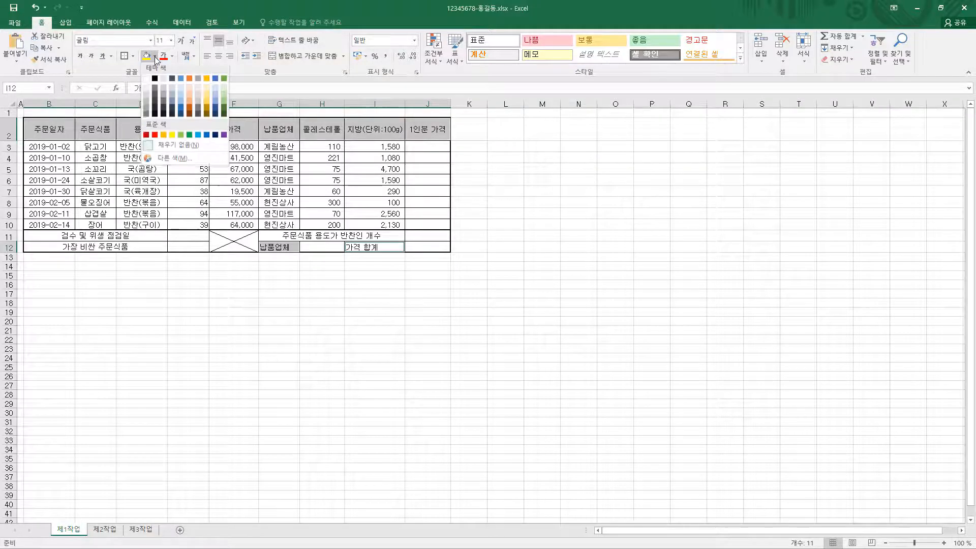
click(165, 135)
click(533, 191)
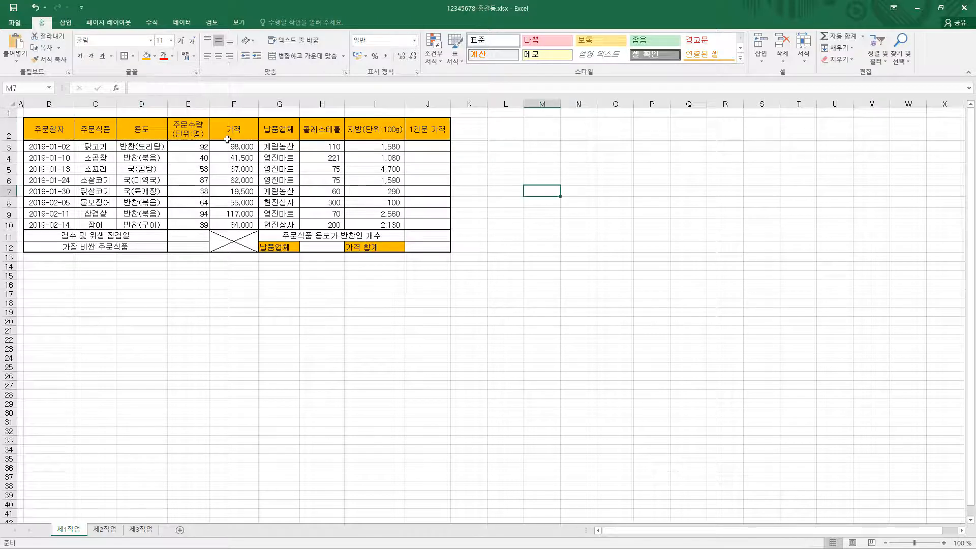
Step: Apply the custom number format G/표준"mg" to the 콜레스테롤 values in H3:H10
drag(231, 145, 237, 223)
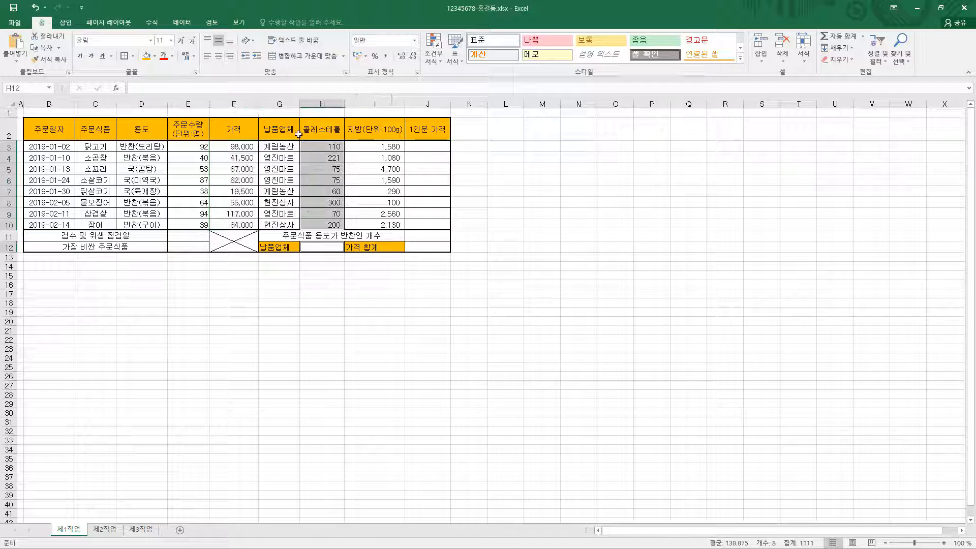
click(331, 146)
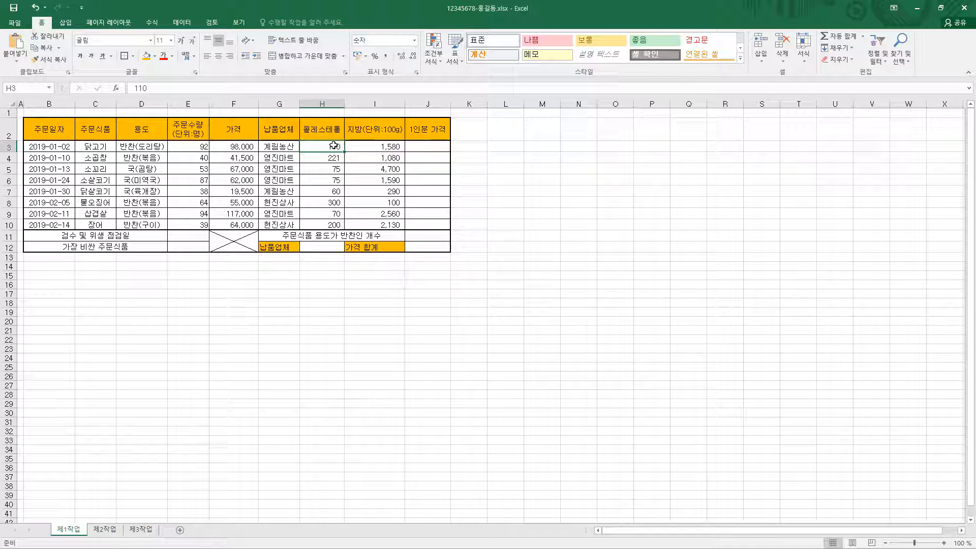
drag(333, 146, 334, 226)
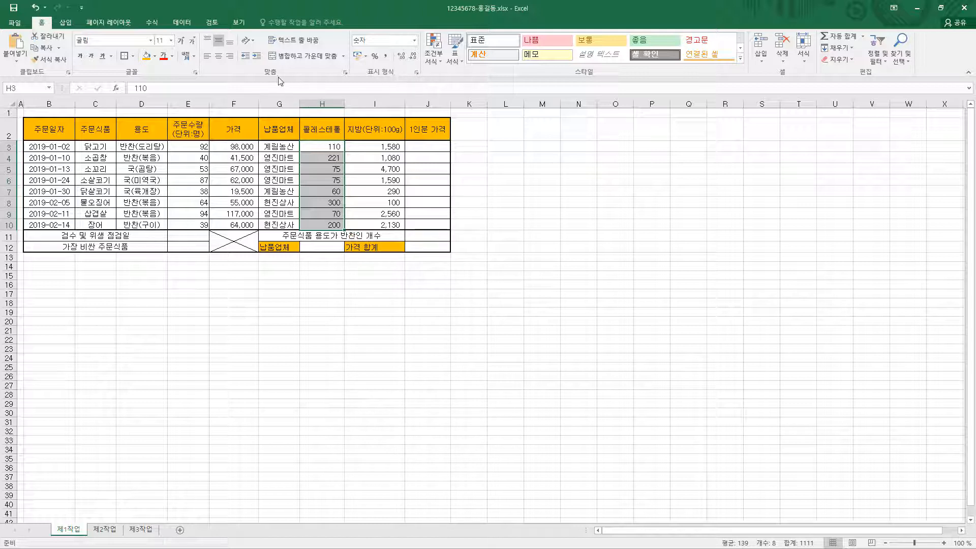
click(416, 73)
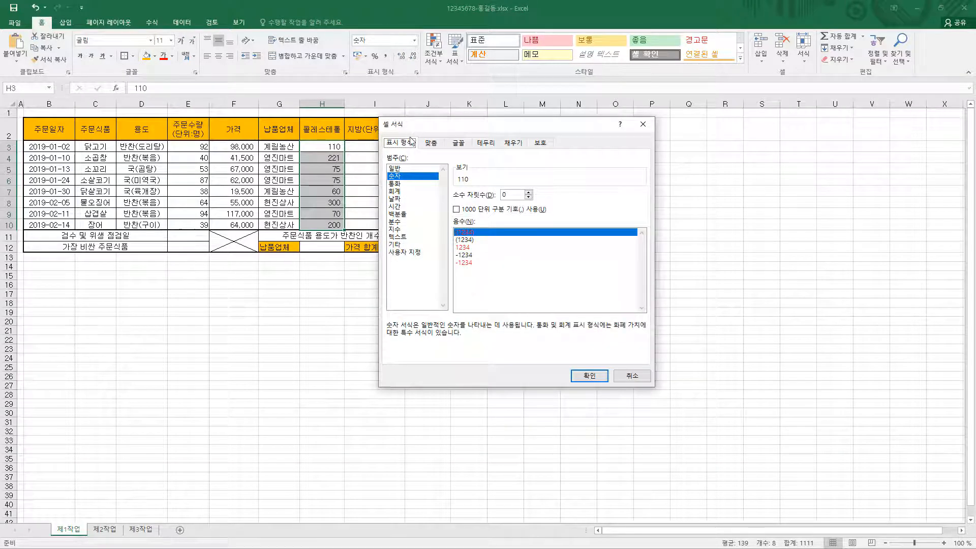
drag(464, 132, 442, 130)
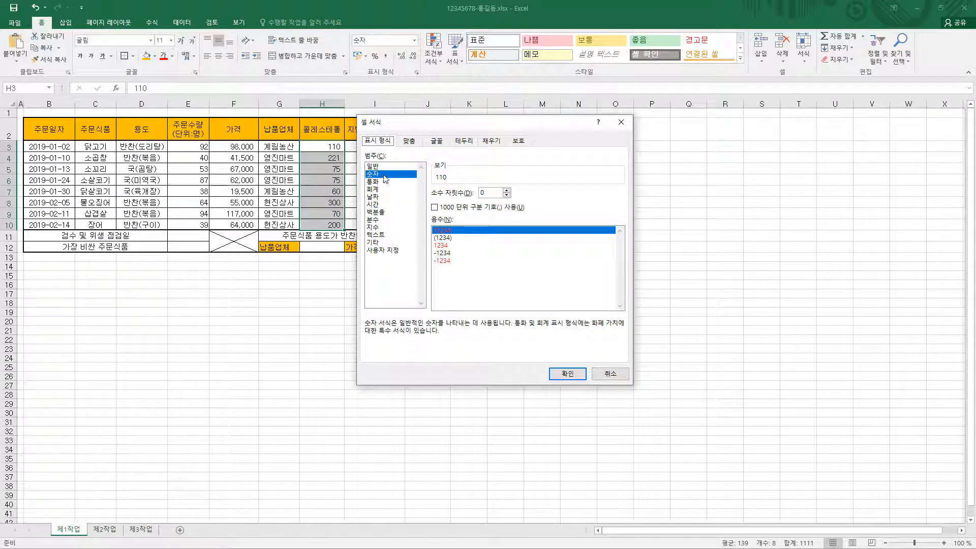
click(392, 250)
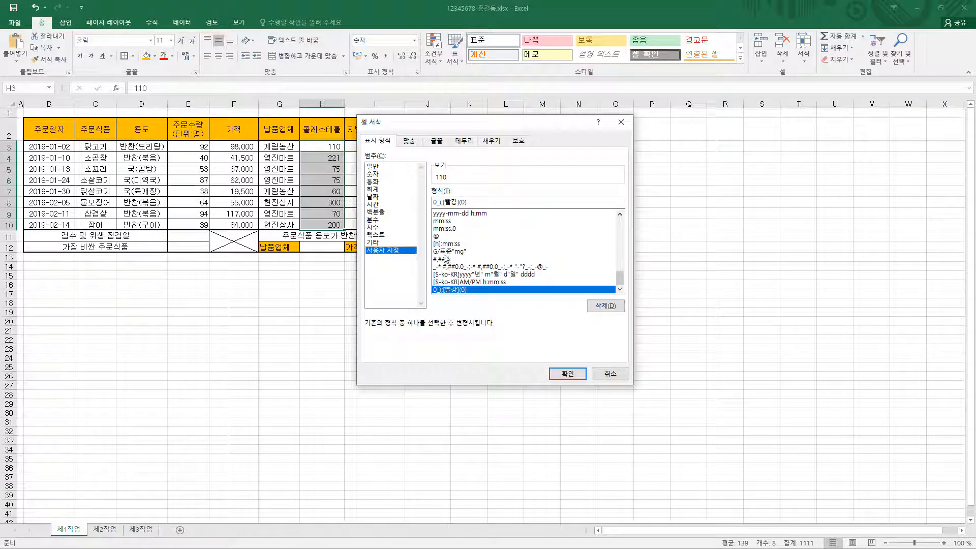
click(465, 253)
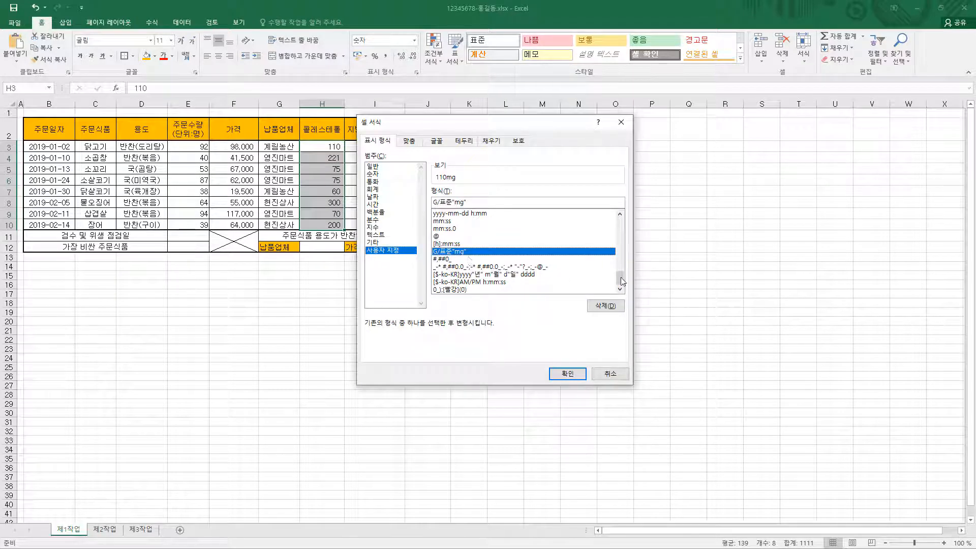
scroll(487, 260, up, 10)
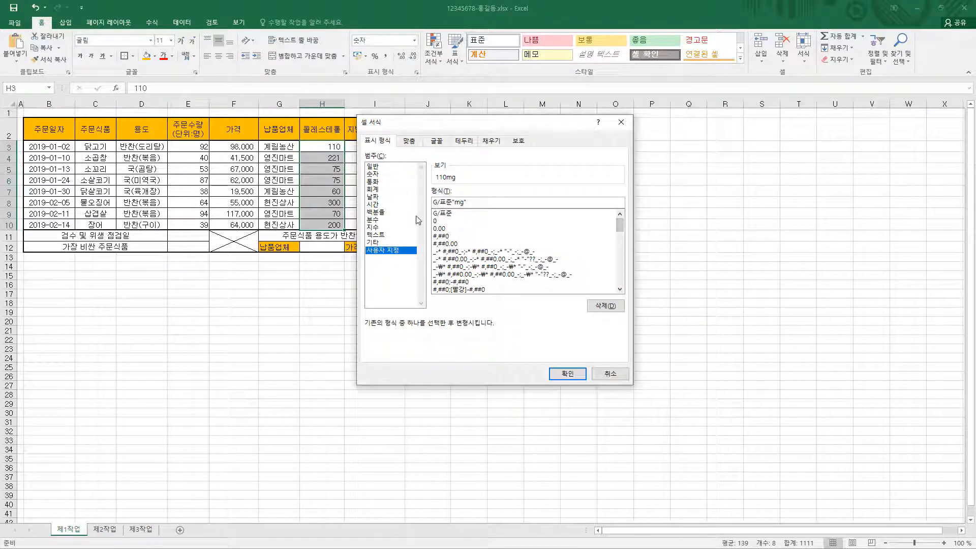
click(449, 214)
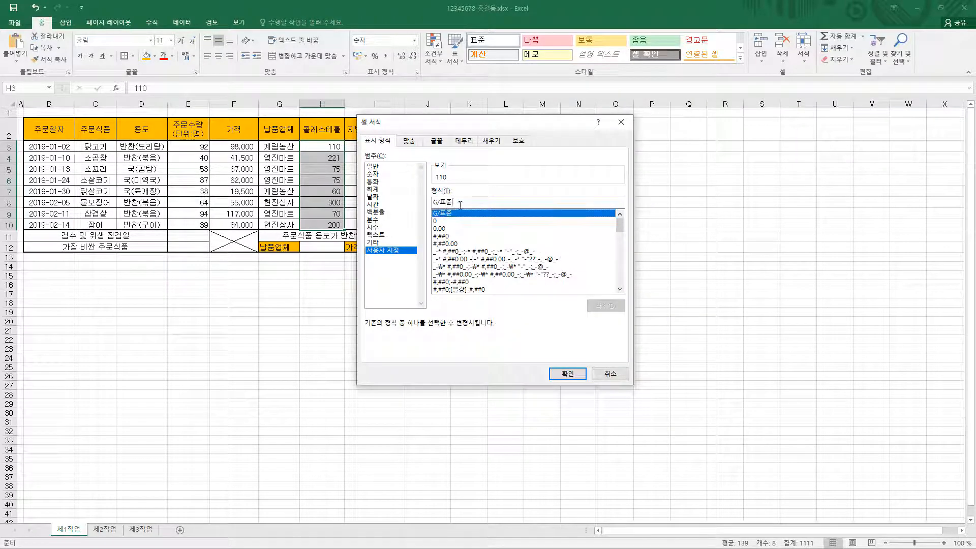
text("mg")
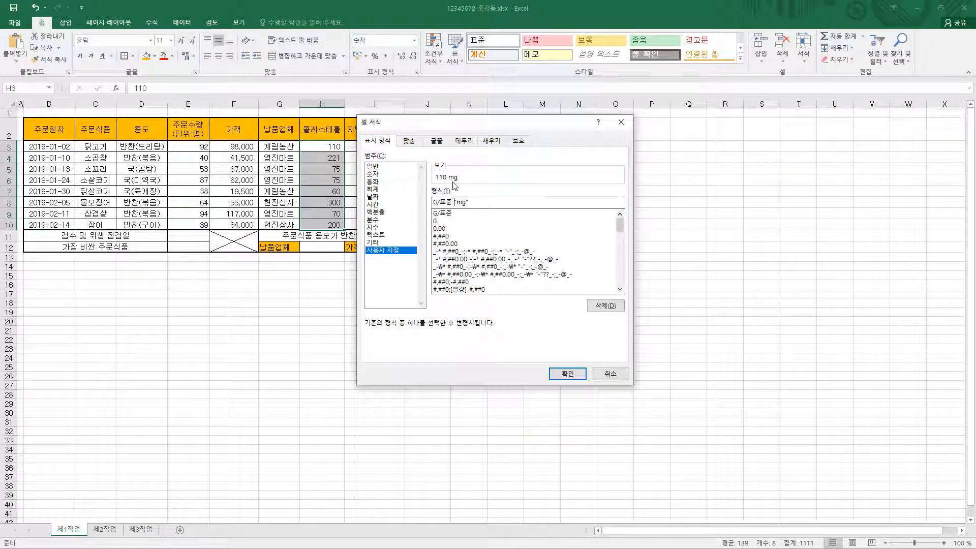
key(BackSpace)
key(End)
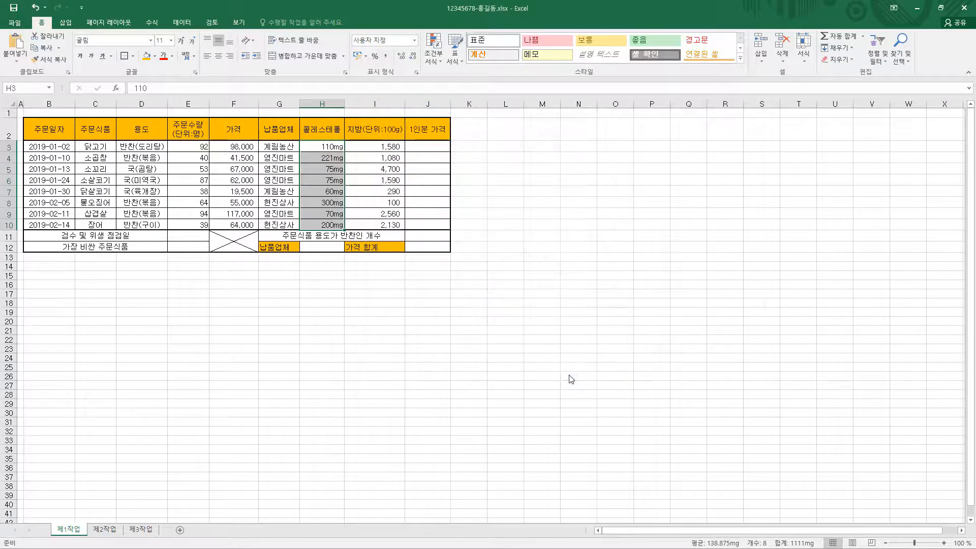
click(567, 374)
click(331, 259)
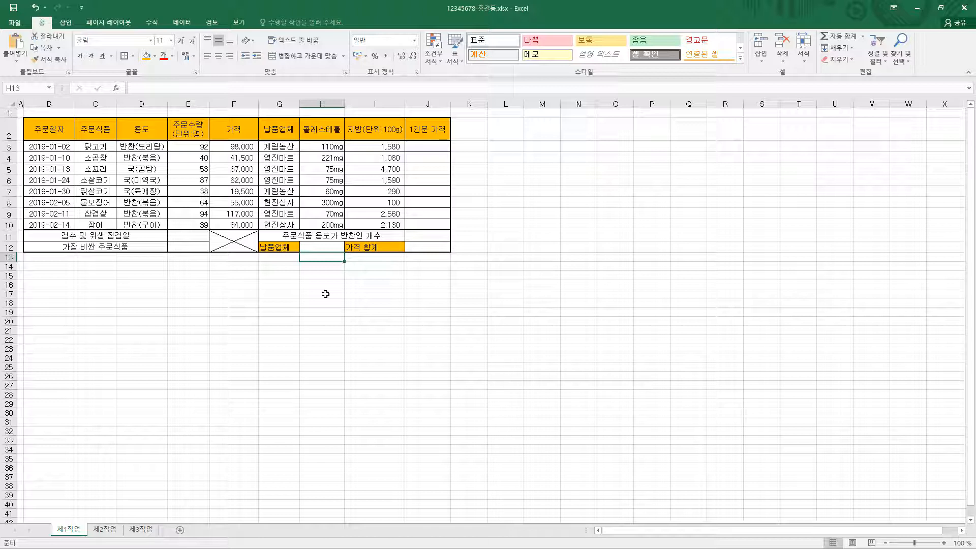
Step: Fill the 1인분 가격 cells J3:J10 with a formula dividing price by order quantity, =F3/E3 in the first row
drag(445, 144, 444, 223)
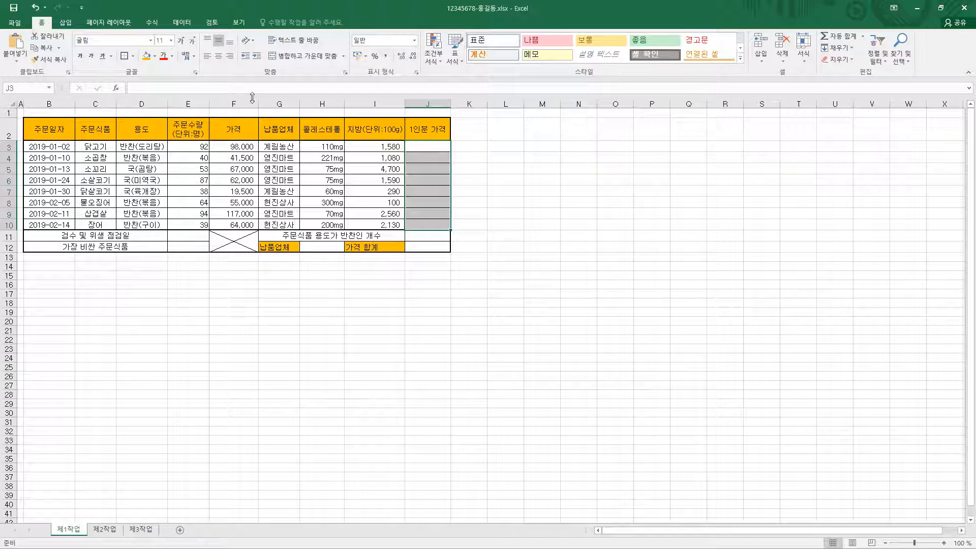
click(132, 88)
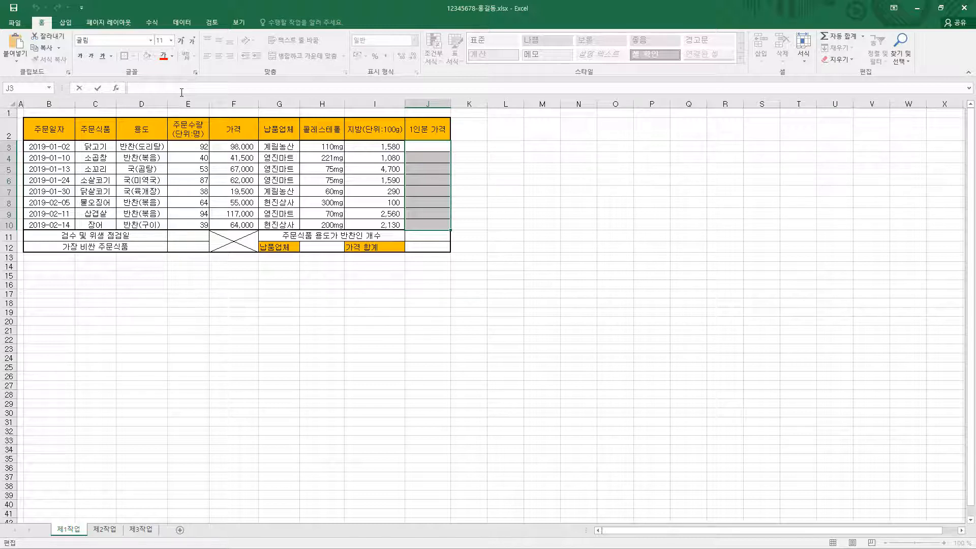
text(=)
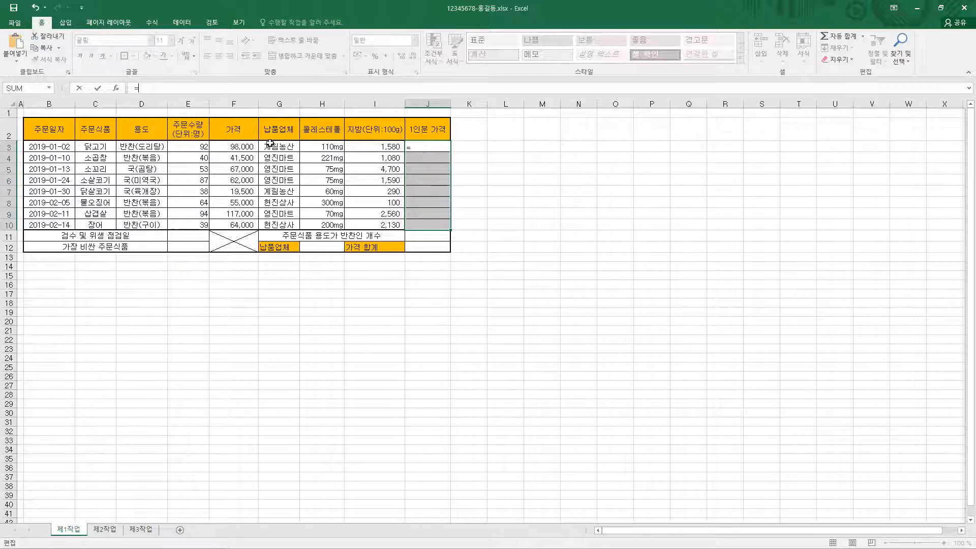
click(245, 147)
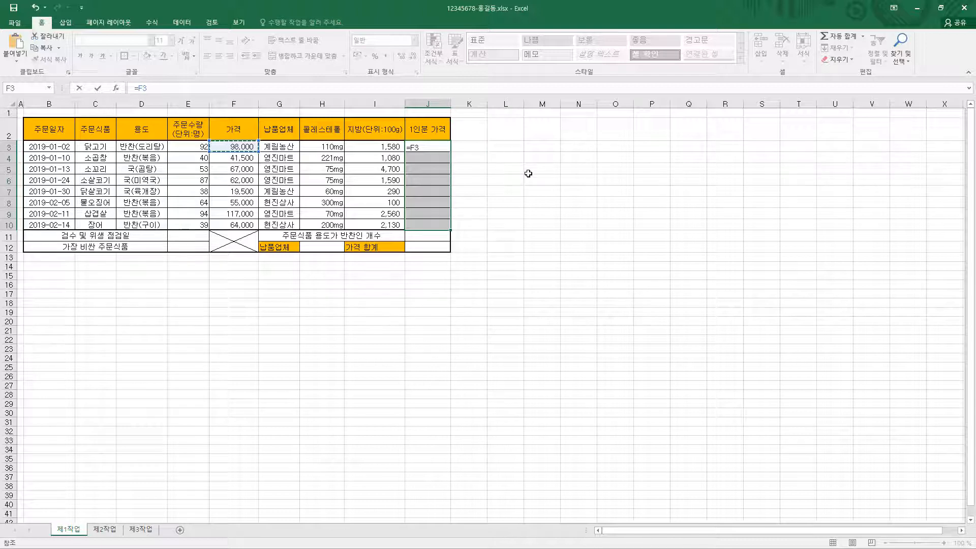
text(/)
click(202, 146)
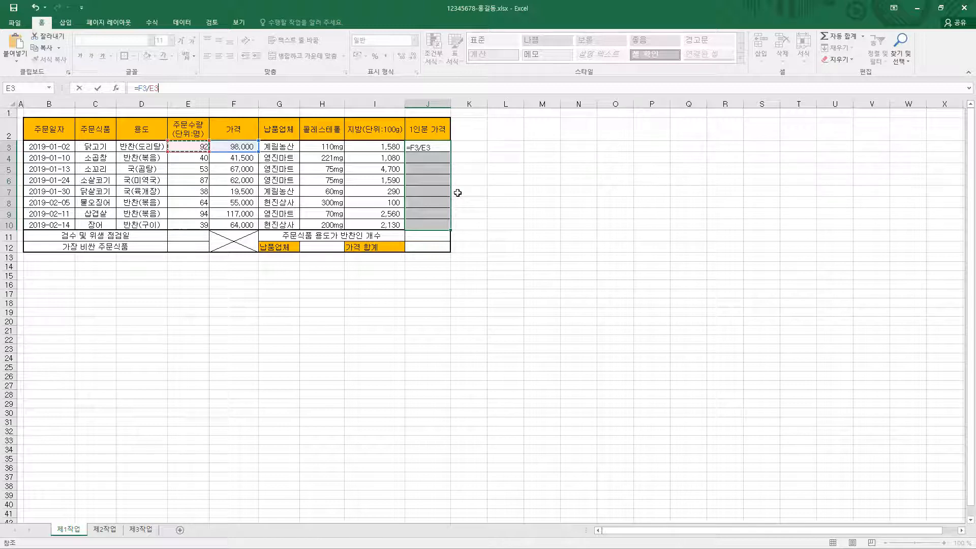
key(ctrl+Return)
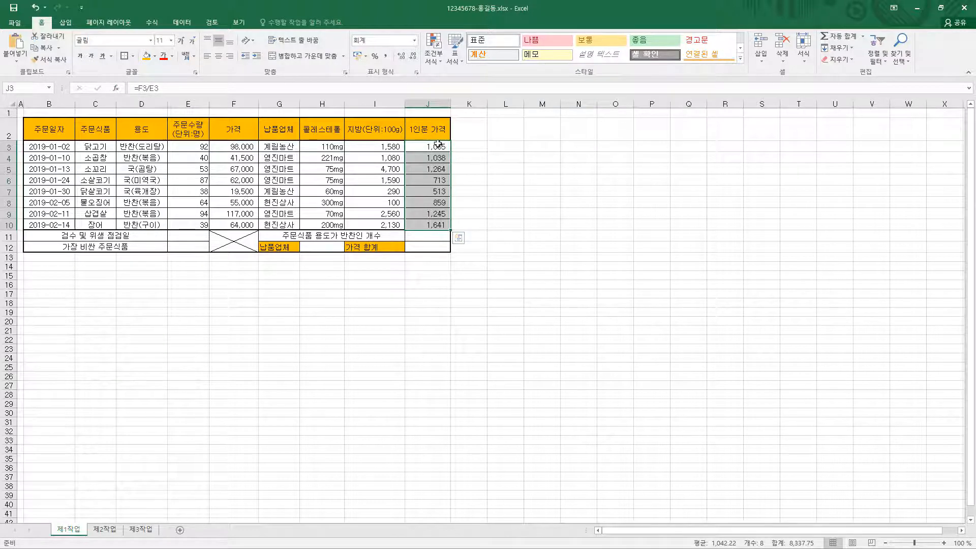
Step: Check the division formulas in the individual 1인분 가격 cells of column J
click(472, 154)
click(442, 154)
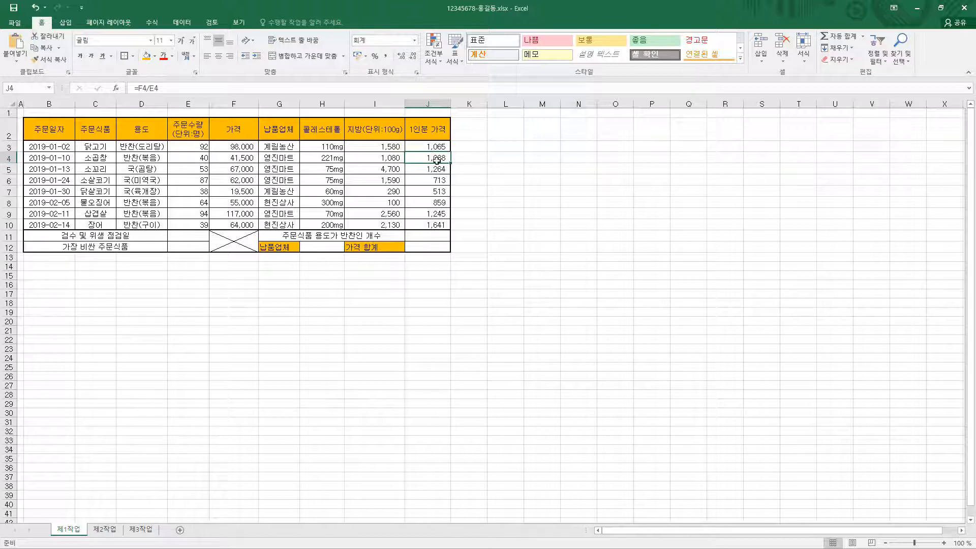
click(441, 170)
click(442, 181)
key(Down)
key(Down)
key(Down)
key(Down)
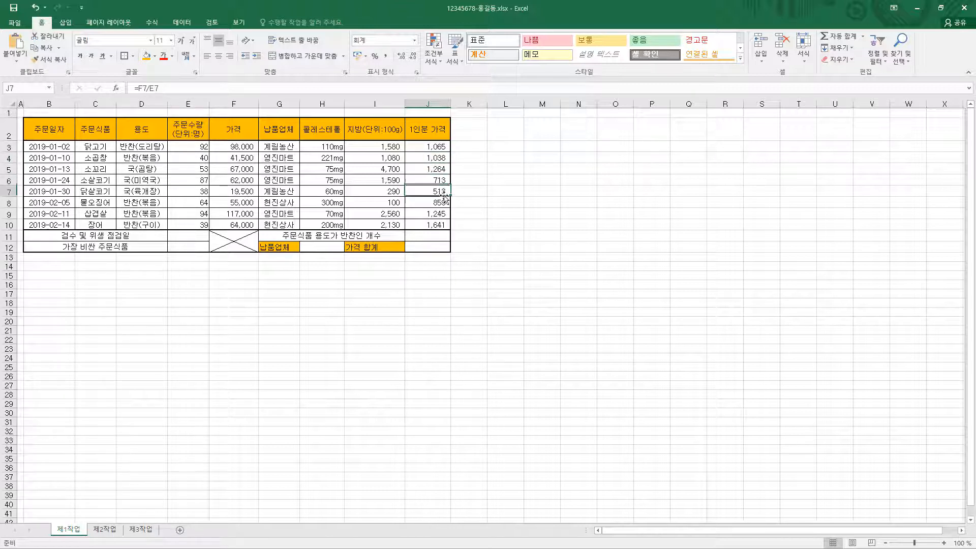
click(437, 150)
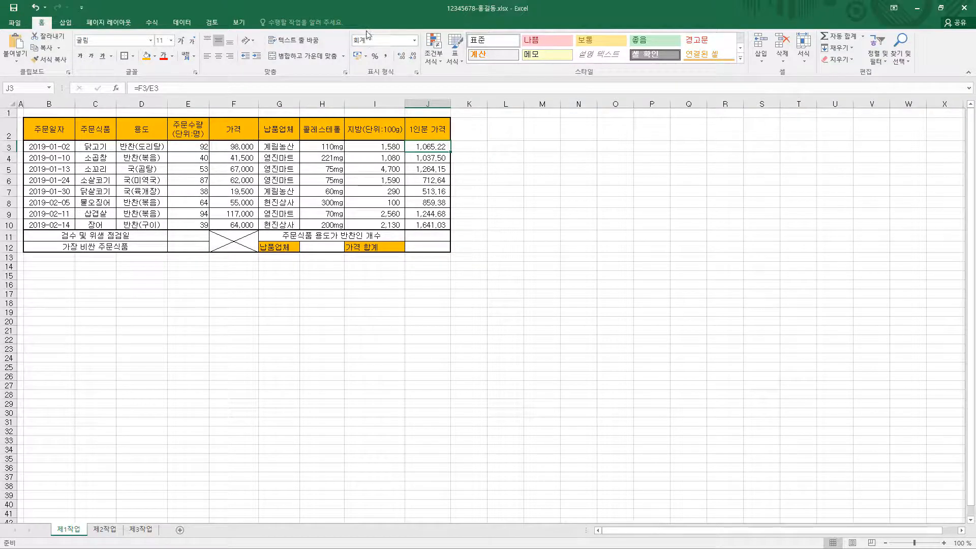
Step: Display the 1인분 가격 values in J3:J10 with one decimal place
drag(421, 148, 432, 224)
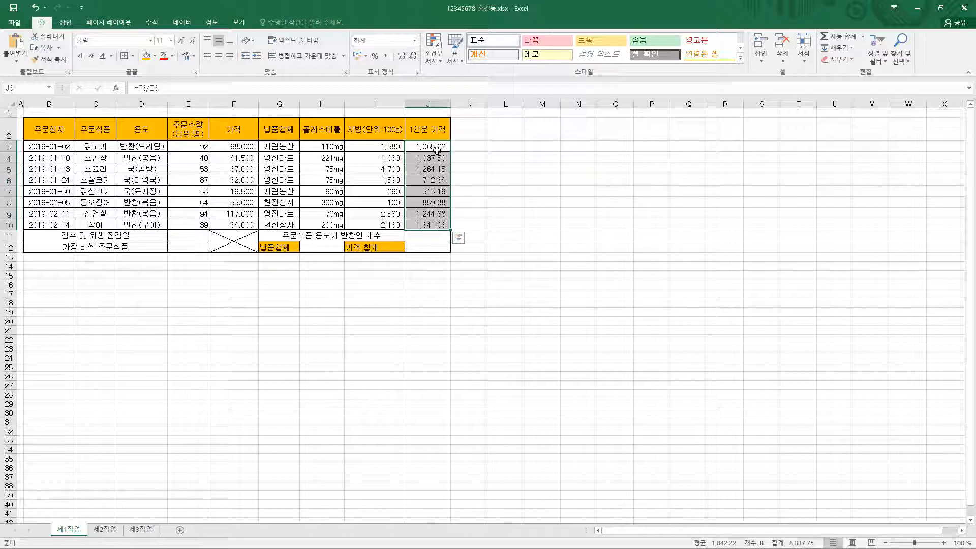
click(416, 72)
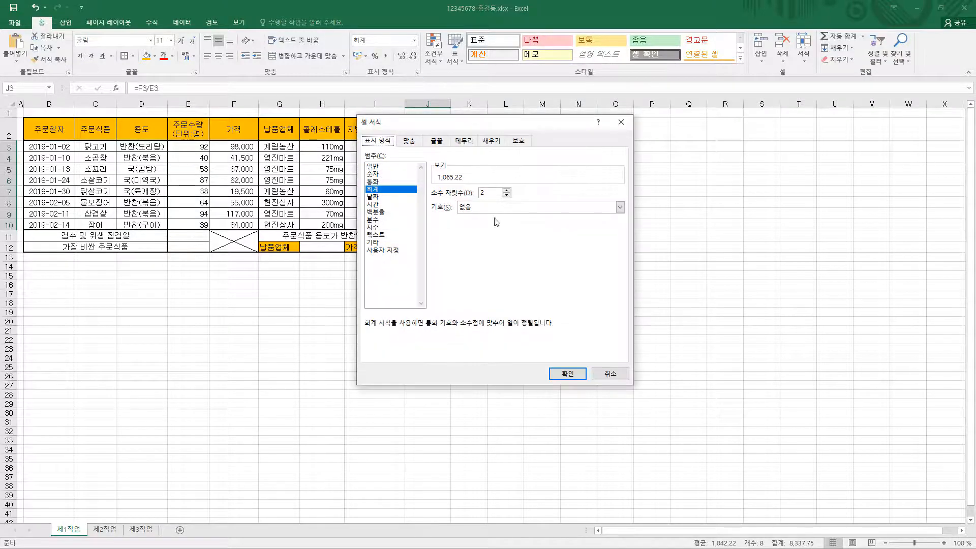
click(506, 195)
click(610, 373)
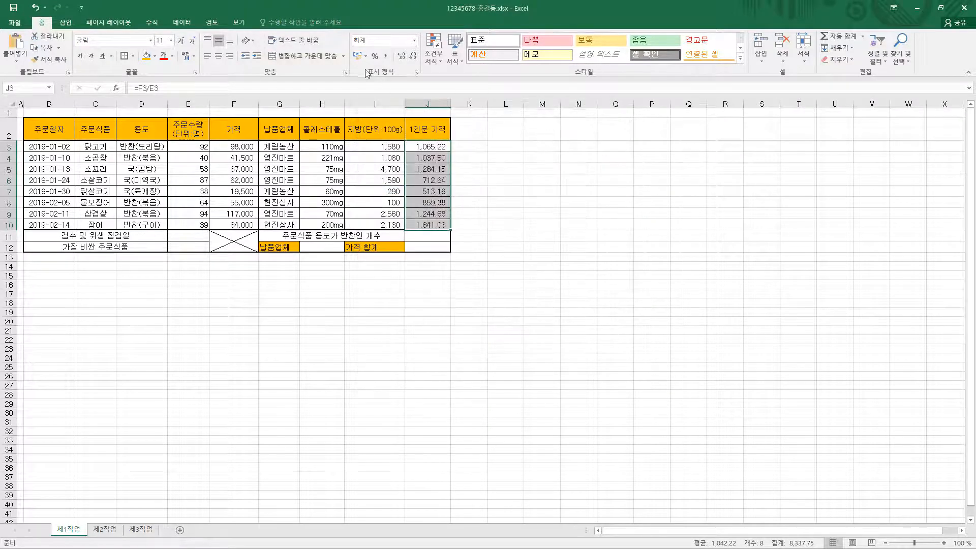
click(404, 57)
click(404, 58)
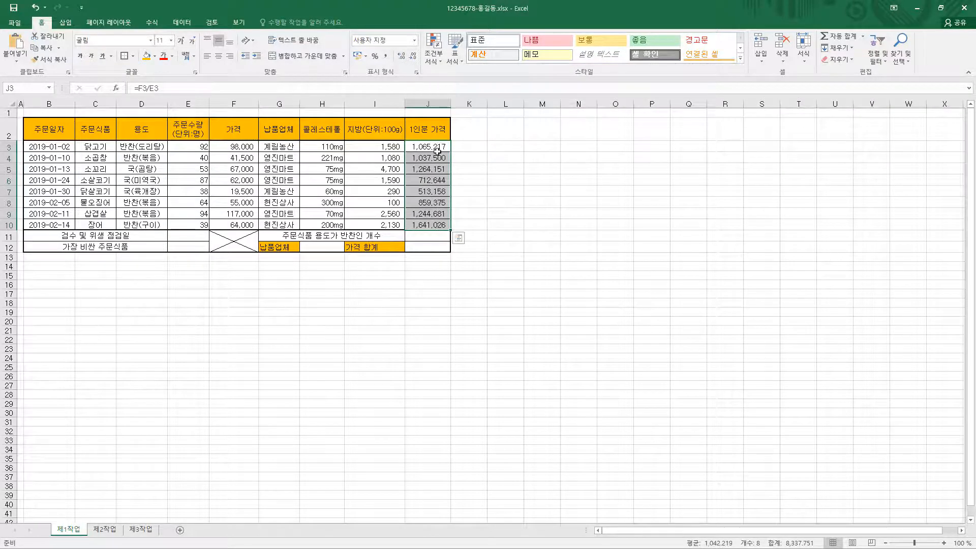
click(412, 58)
click(412, 58)
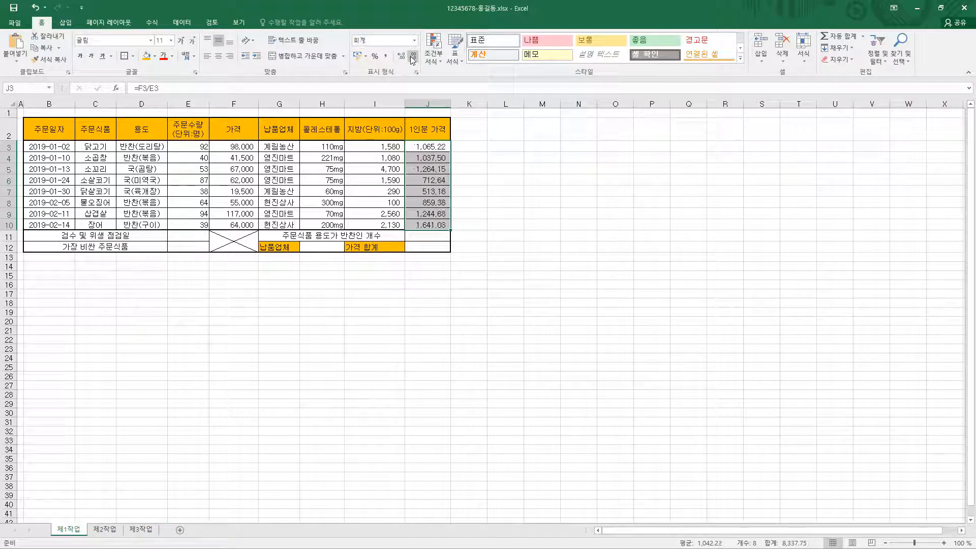
click(412, 58)
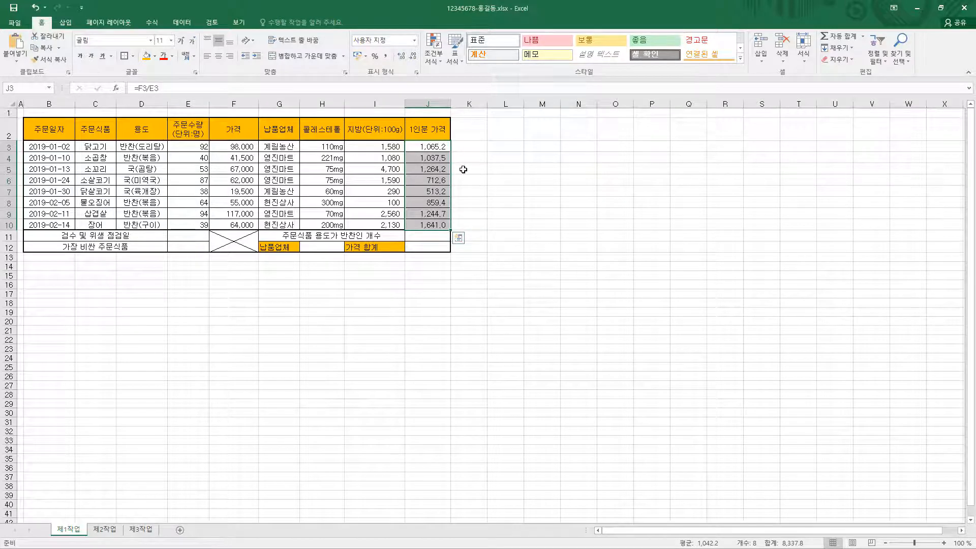
Step: Add list data validation to the supplier cell H12 with the source 계림농산,영진마트,현진상사
click(322, 246)
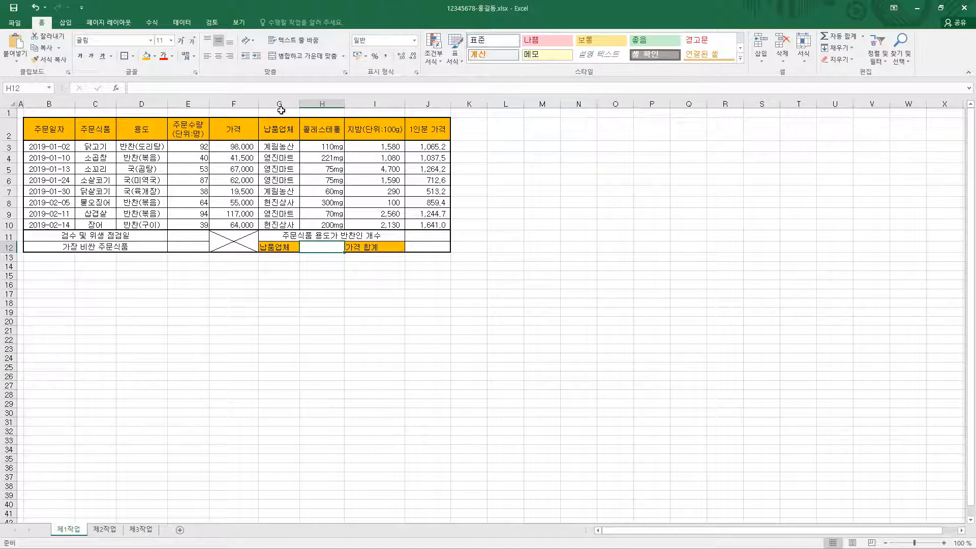
drag(279, 145, 283, 221)
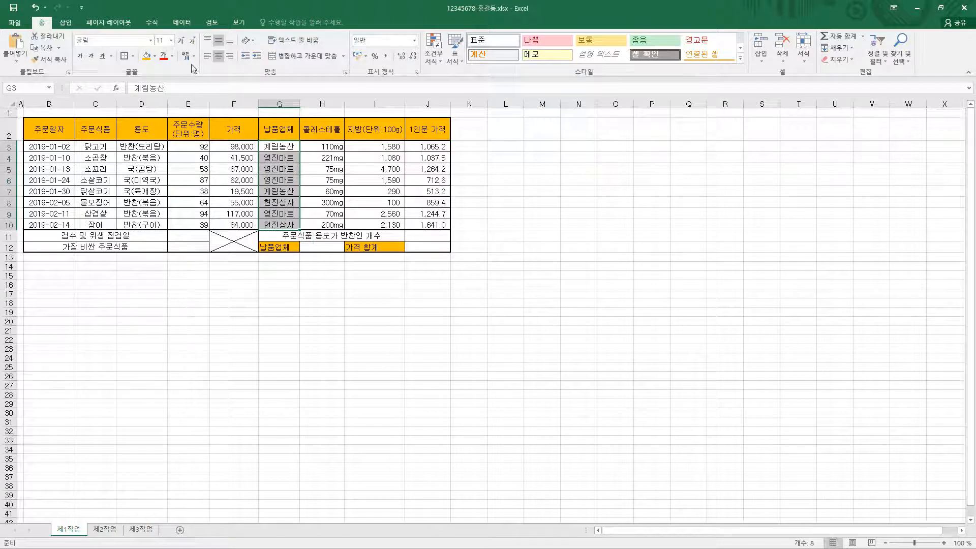
click(188, 23)
click(188, 23)
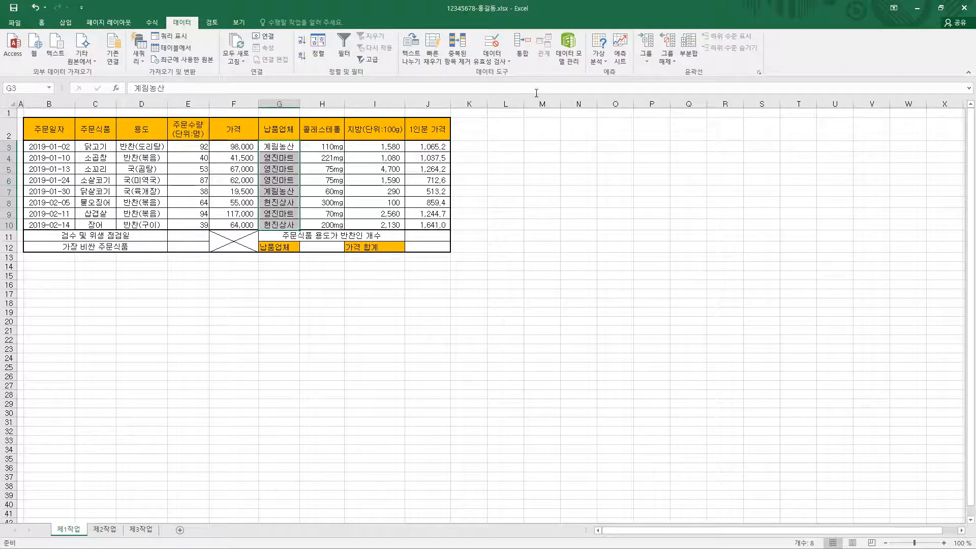
click(507, 61)
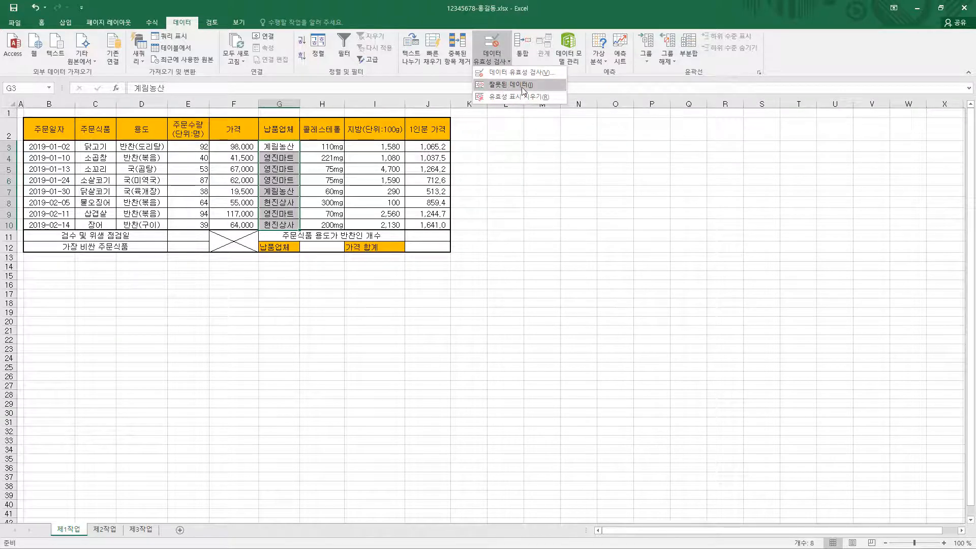
click(506, 65)
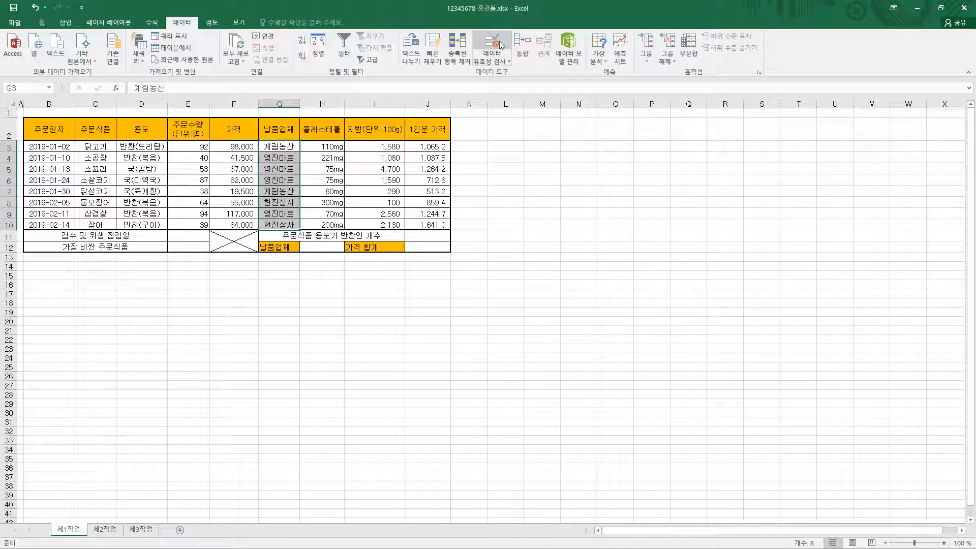
click(501, 43)
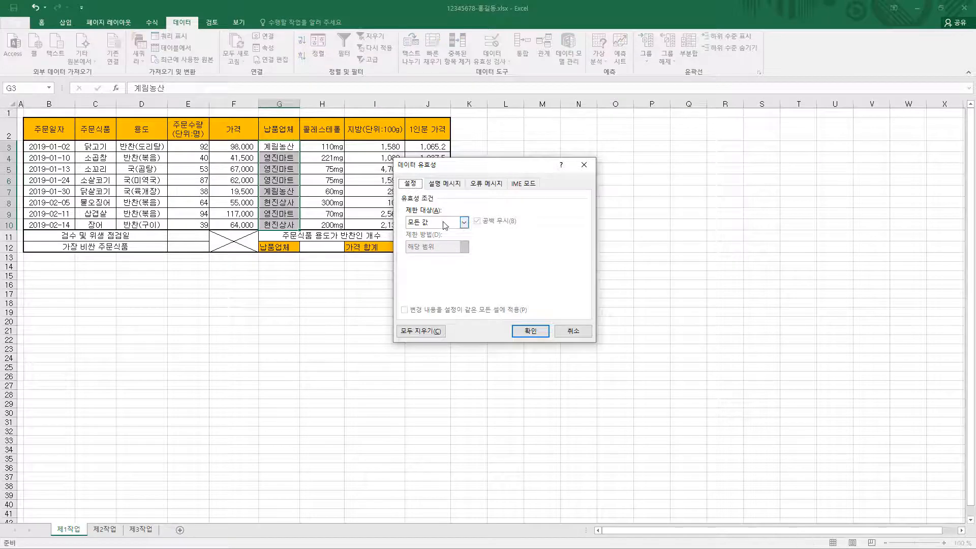
click(464, 223)
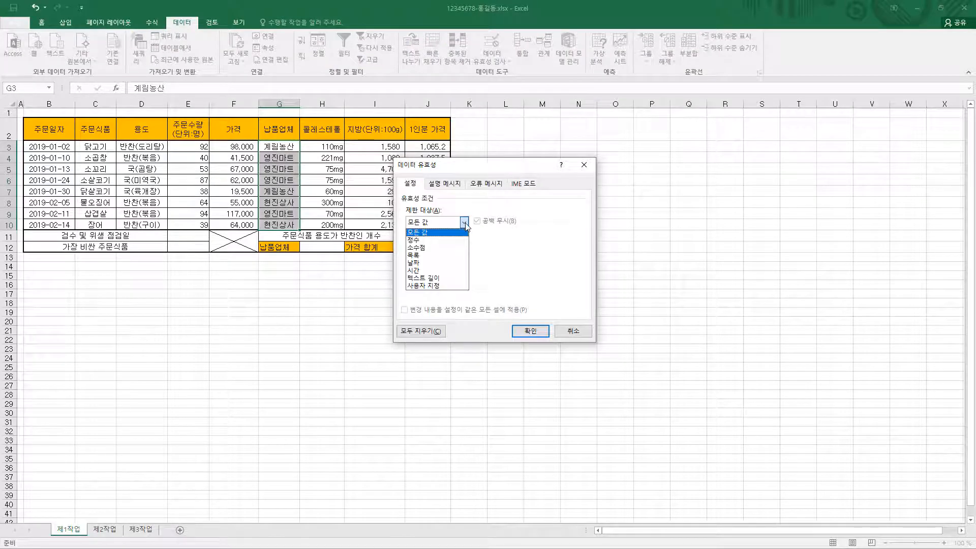
click(464, 255)
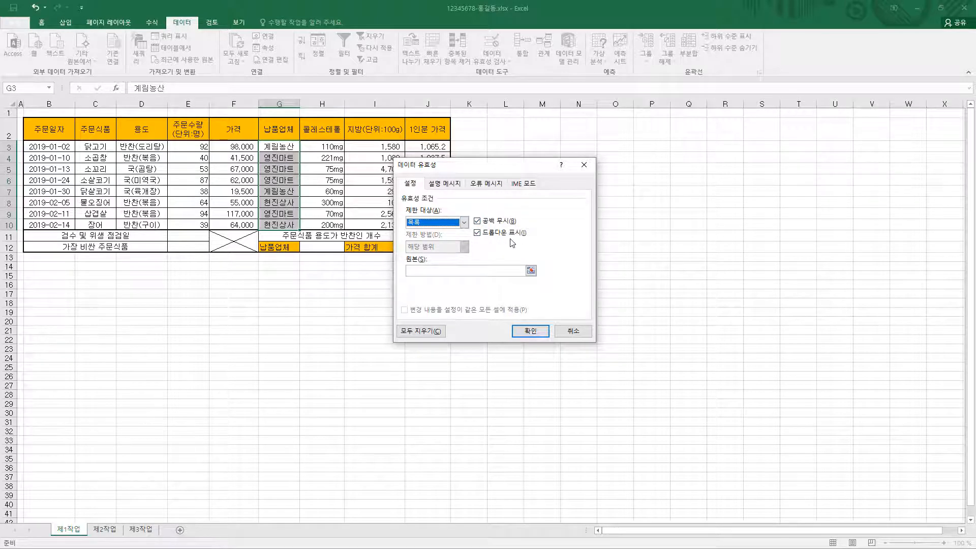
click(415, 274)
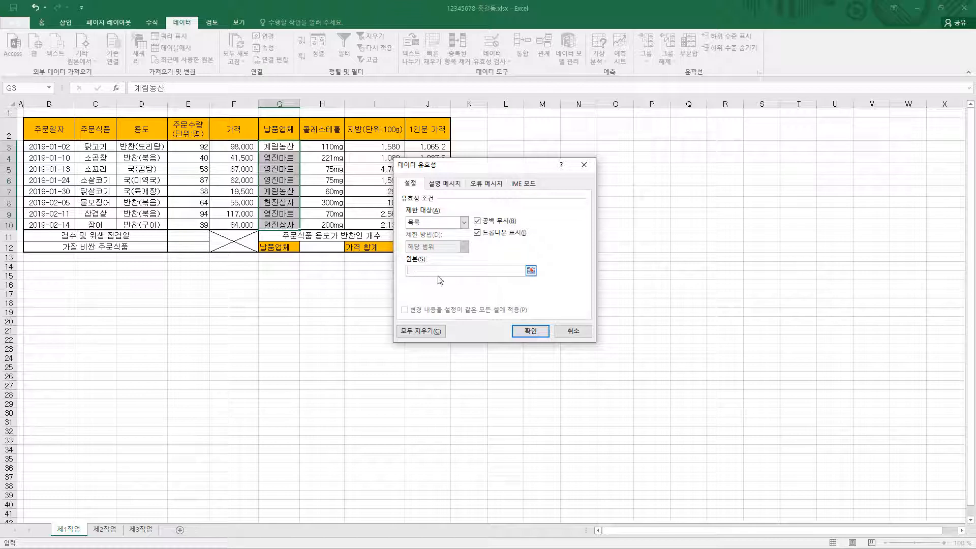
text(계림농산,영진마트,현진상사)
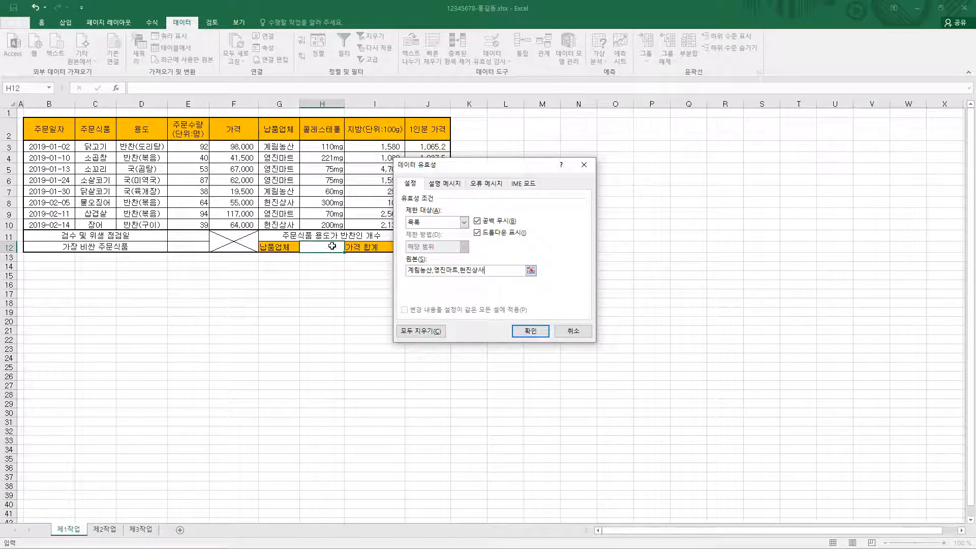
click(530, 330)
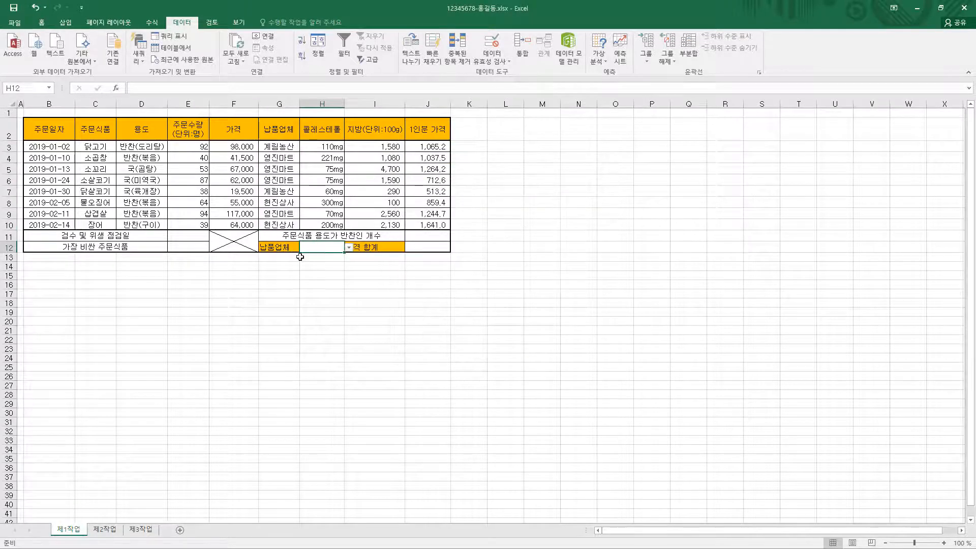
Step: Try 영진마트 in H12's drop-down list and set the cell to 계림농산
click(348, 247)
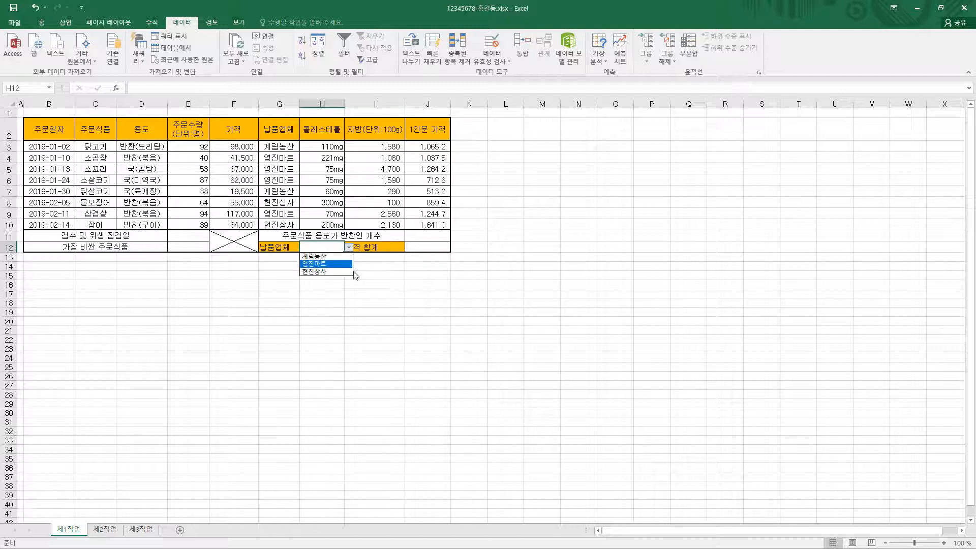
click(326, 265)
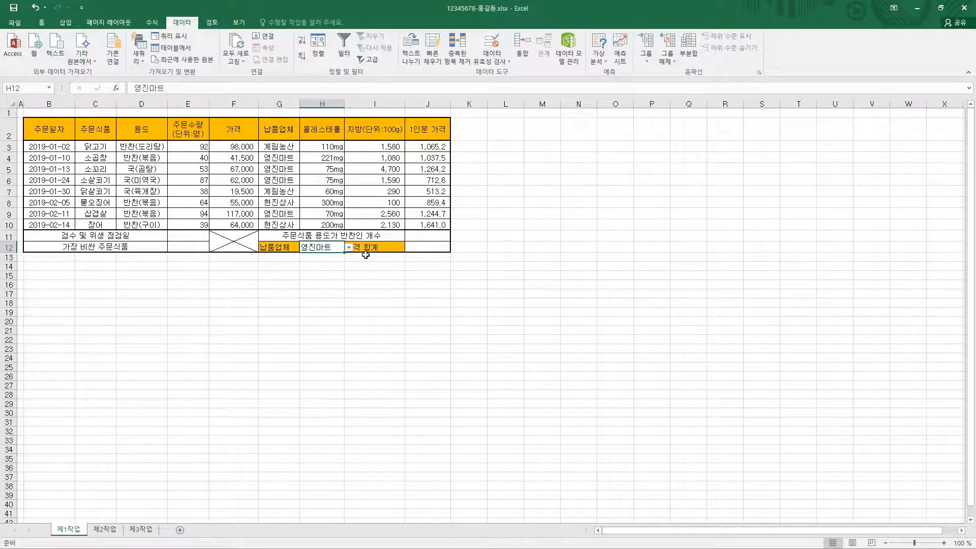
click(349, 247)
click(320, 256)
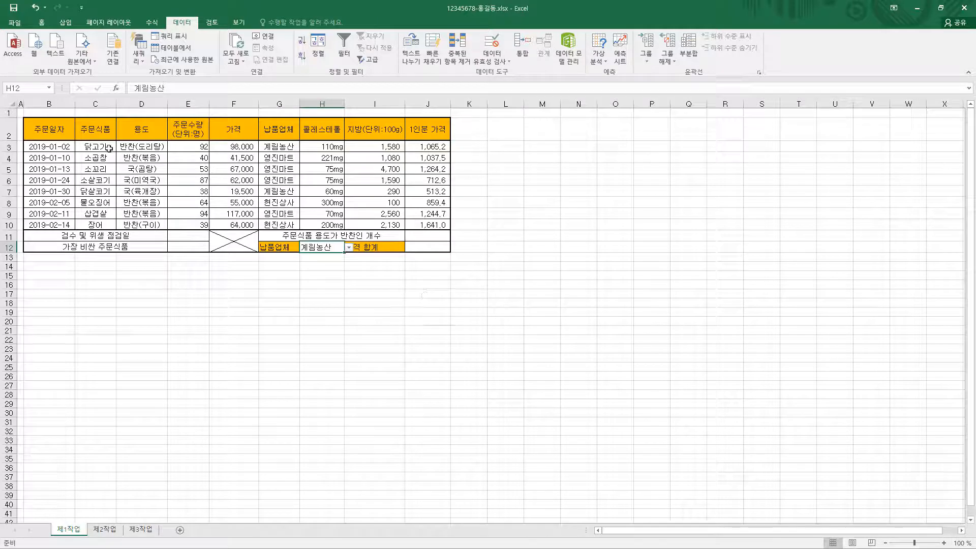
Step: Define the name 주문내역 for the 주문식품 cells C3:C10
drag(108, 148, 105, 225)
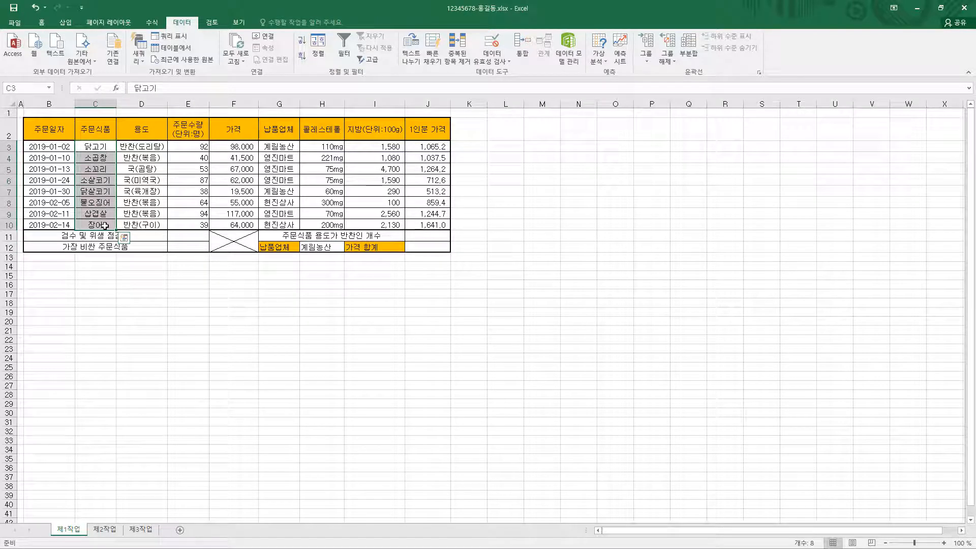
right_click(105, 225)
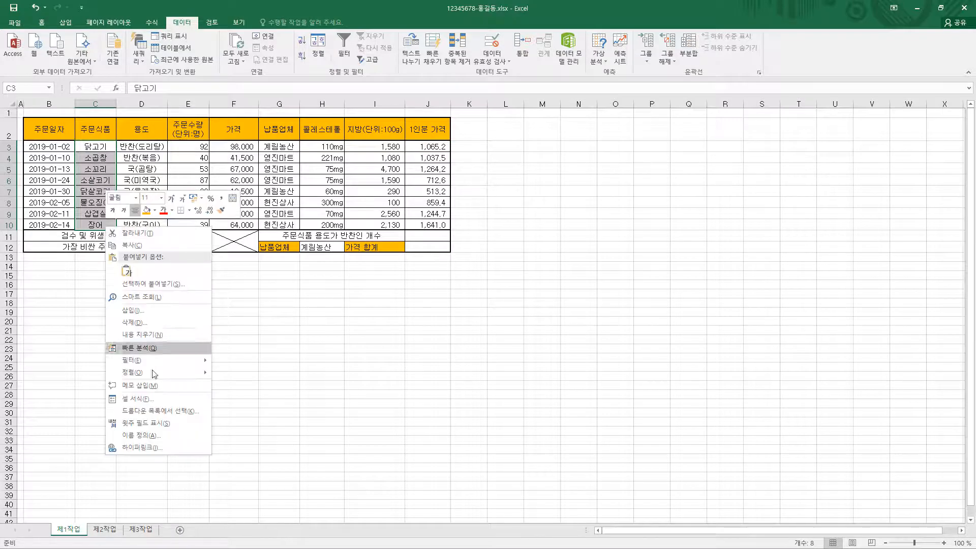
click(151, 436)
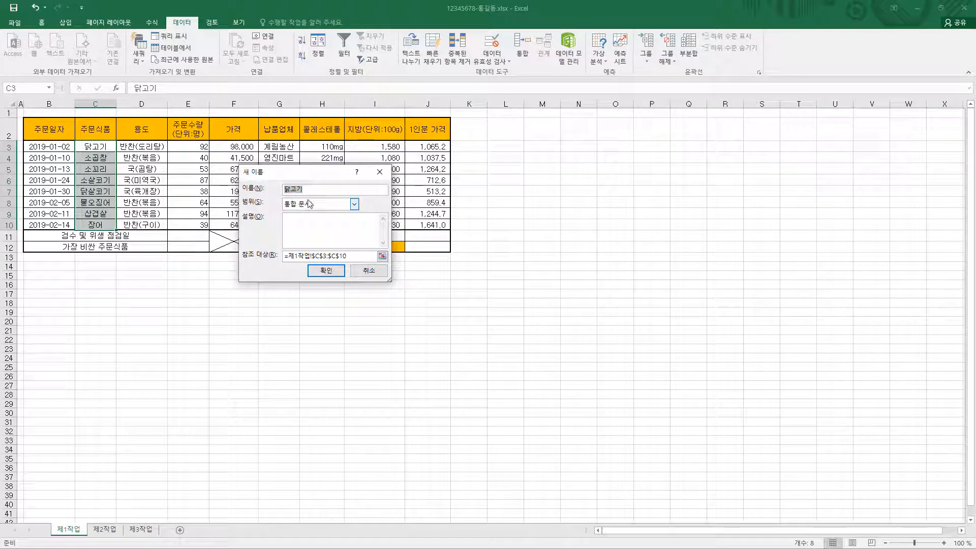
text(주문내역)
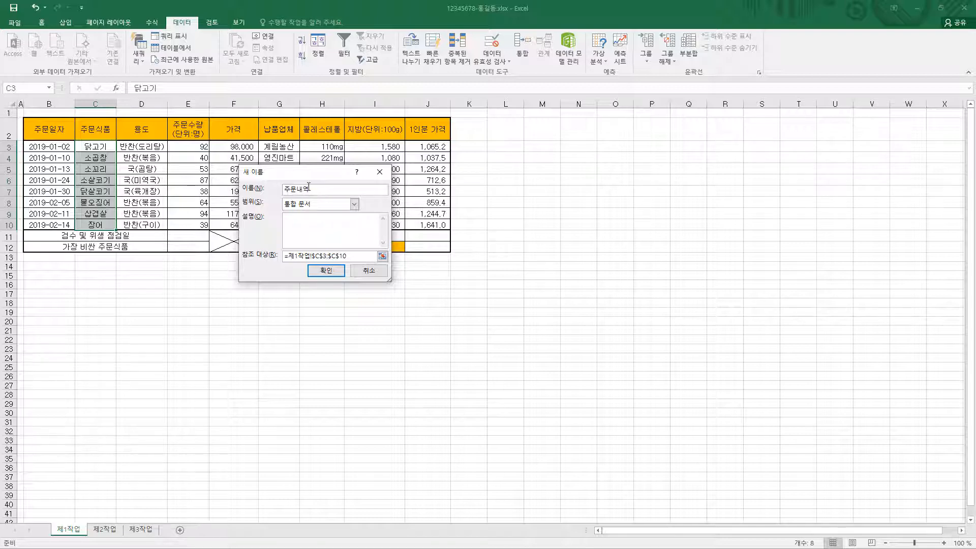
click(325, 270)
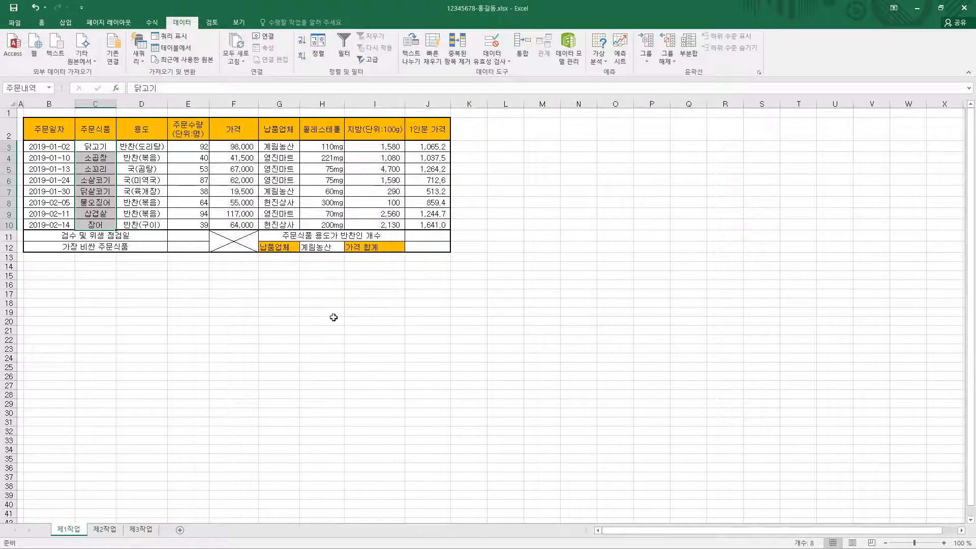
click(154, 157)
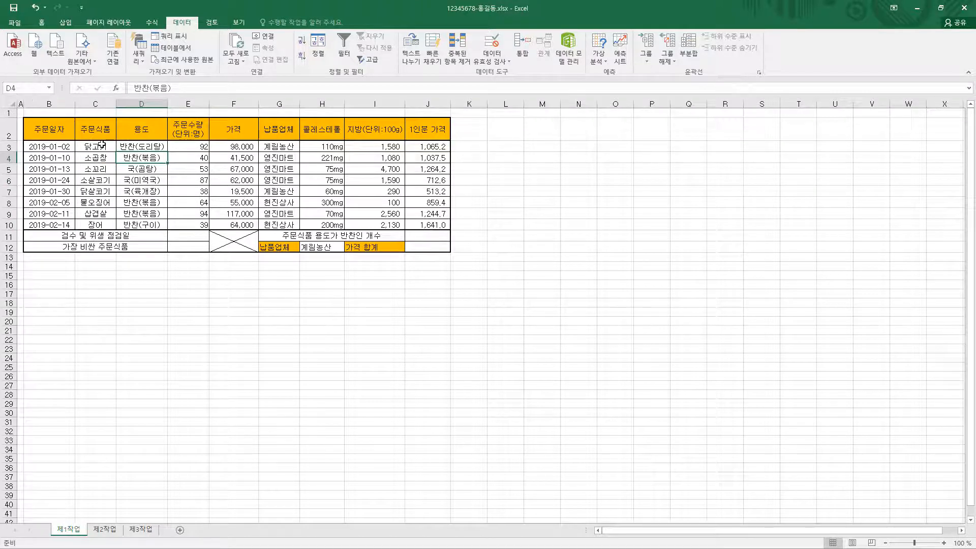
Step: Review the definition of the name 주문내역 for C3:C10 in the name manager without changing it
drag(103, 146, 105, 225)
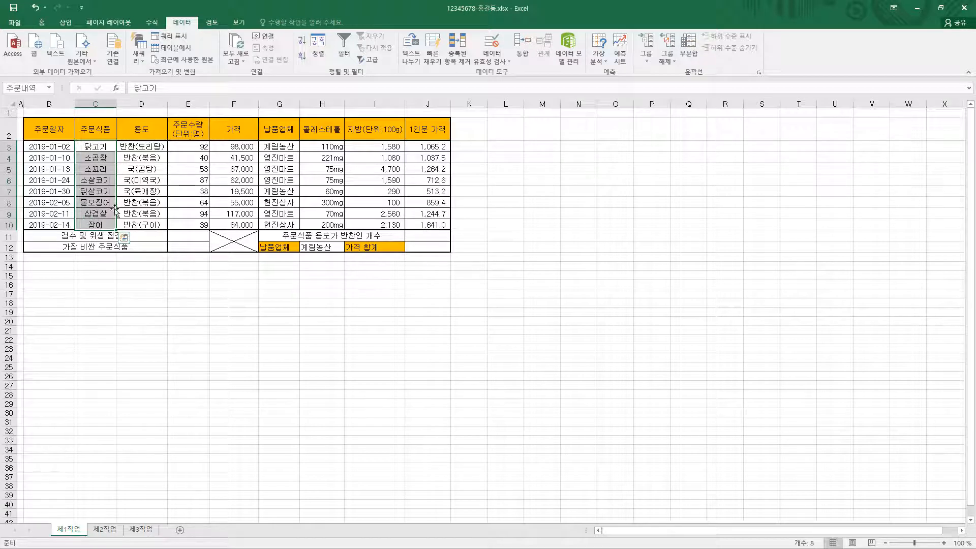
click(152, 24)
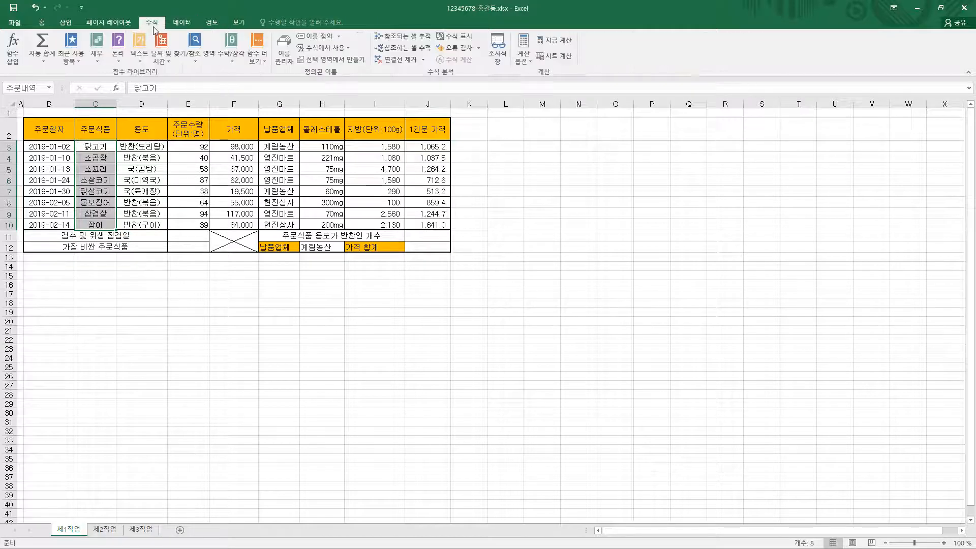
click(281, 56)
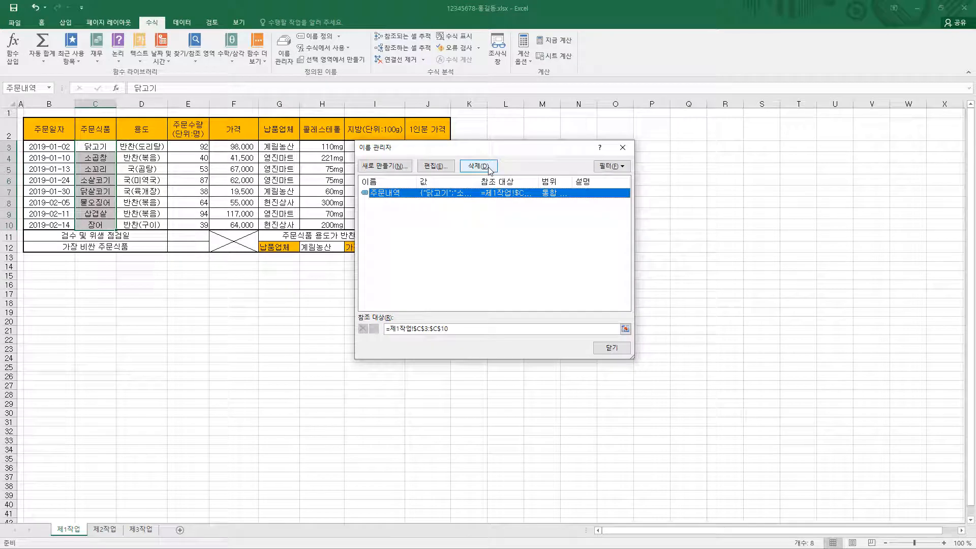
click(434, 166)
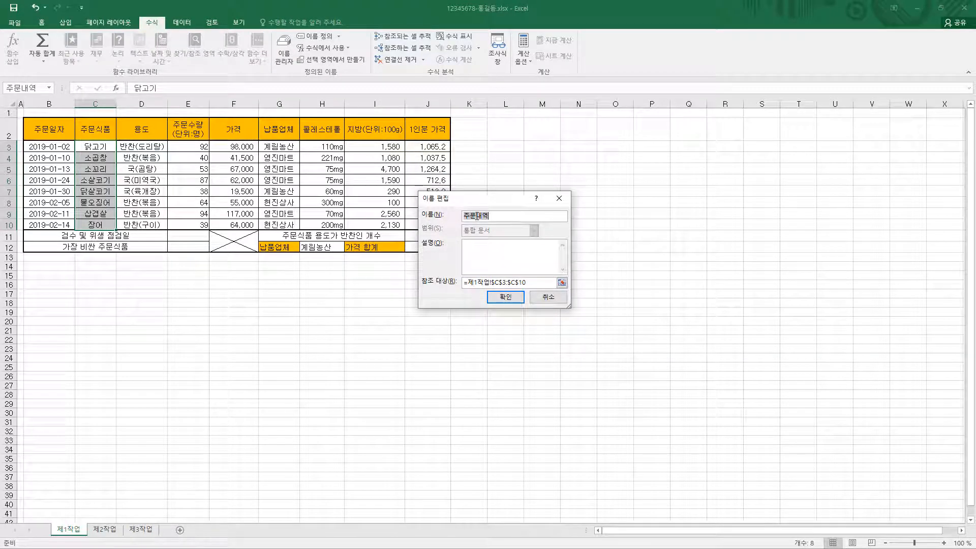
click(476, 215)
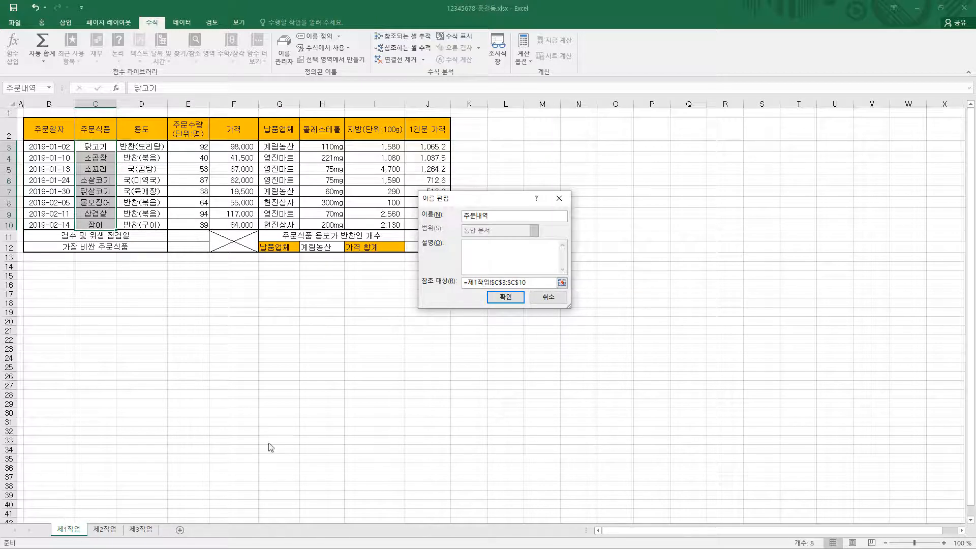
click(548, 297)
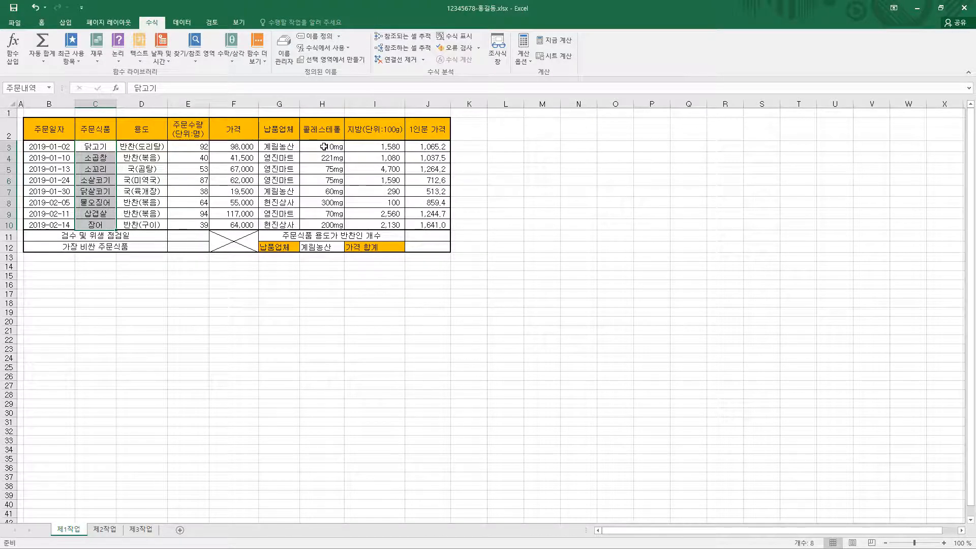
Step: Start an Equal To highlight rule on the 콜레스테롤 values H3:H10 with the comparison value 75
drag(324, 146, 327, 224)
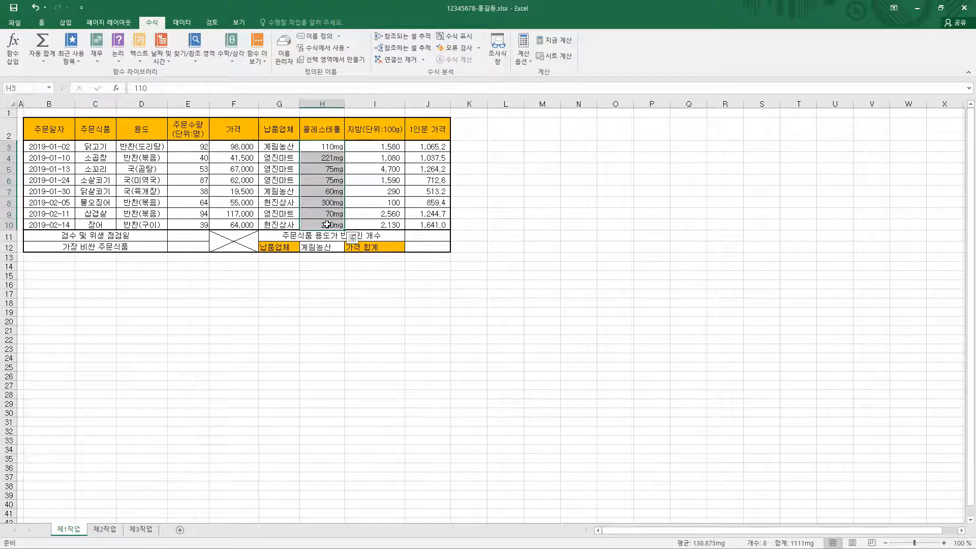
click(41, 23)
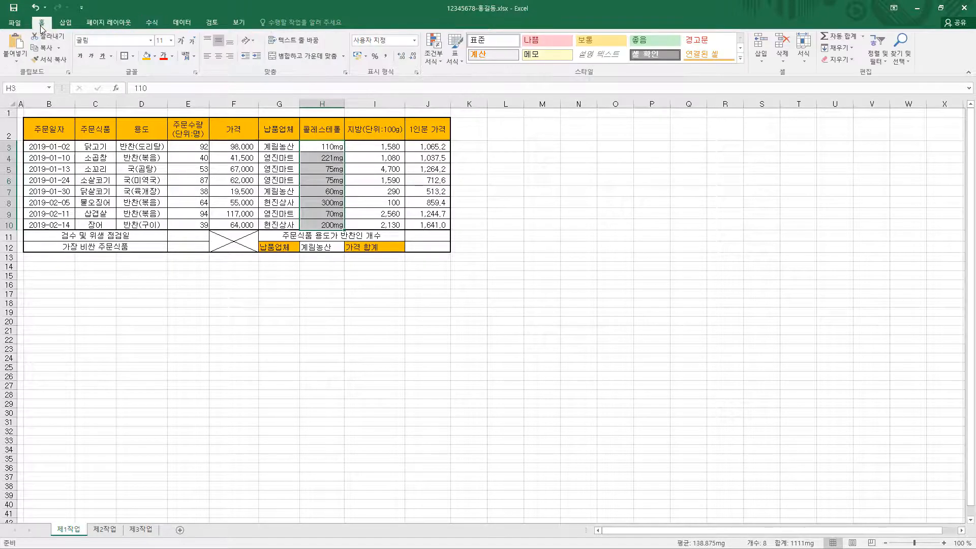
click(439, 50)
mouse_move(478, 111)
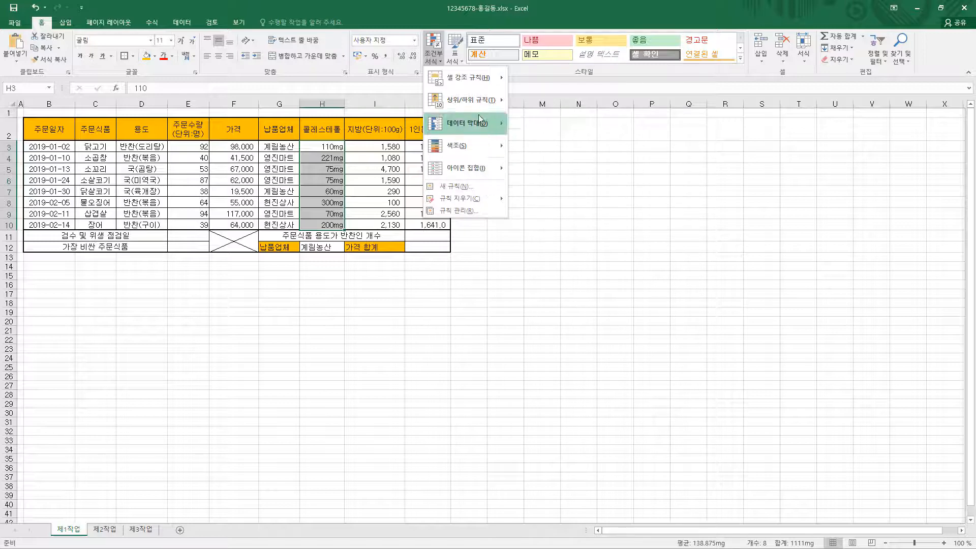
mouse_move(477, 83)
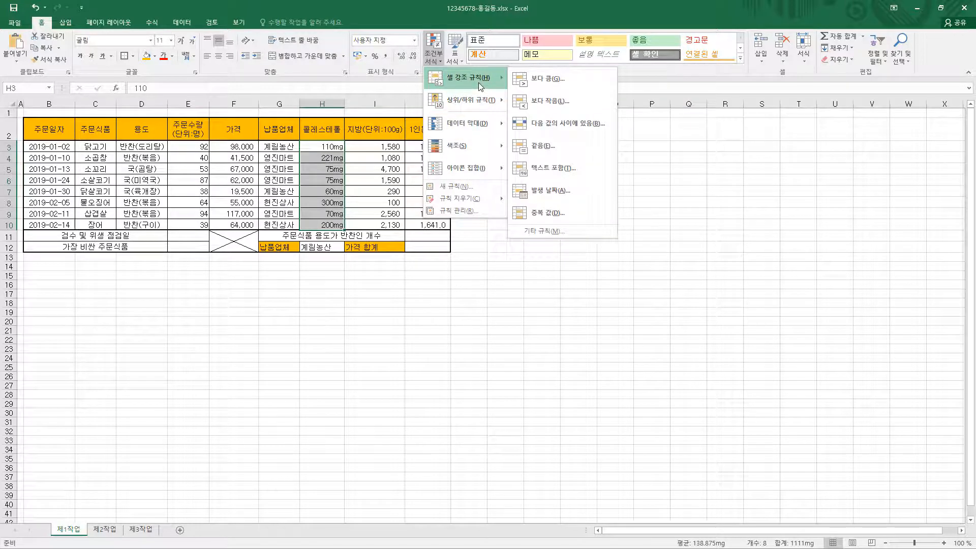
click(550, 145)
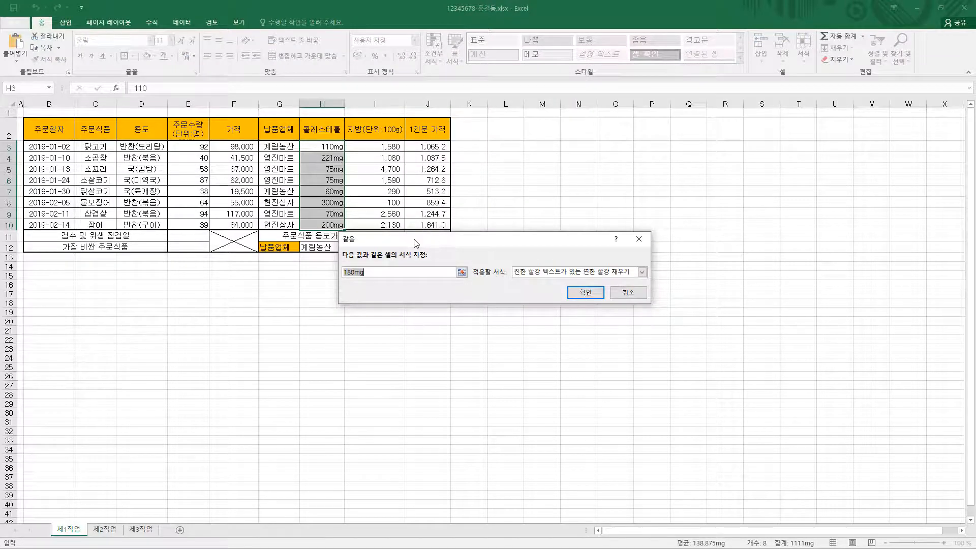
text(75)
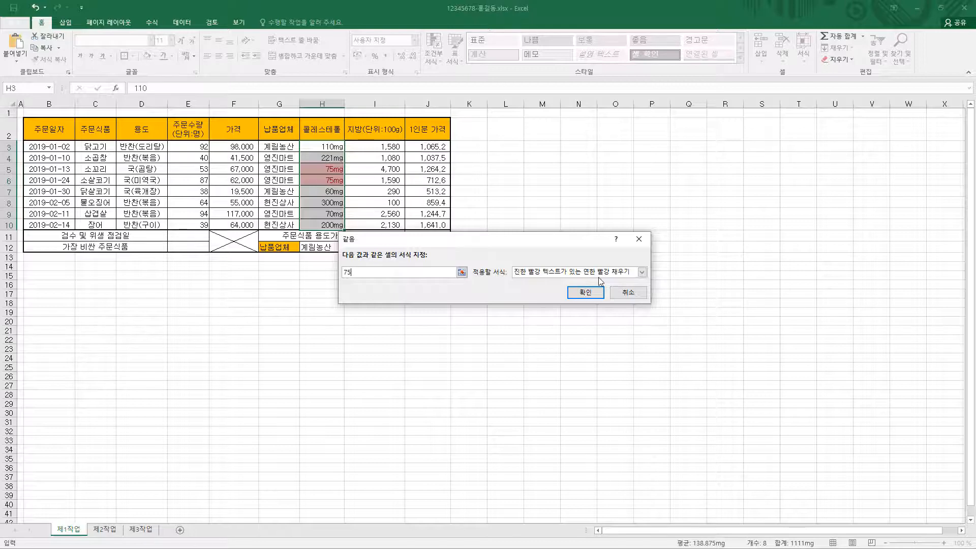
Step: Give the Equal To rule a custom format with a standard blue fill and apply it
click(641, 272)
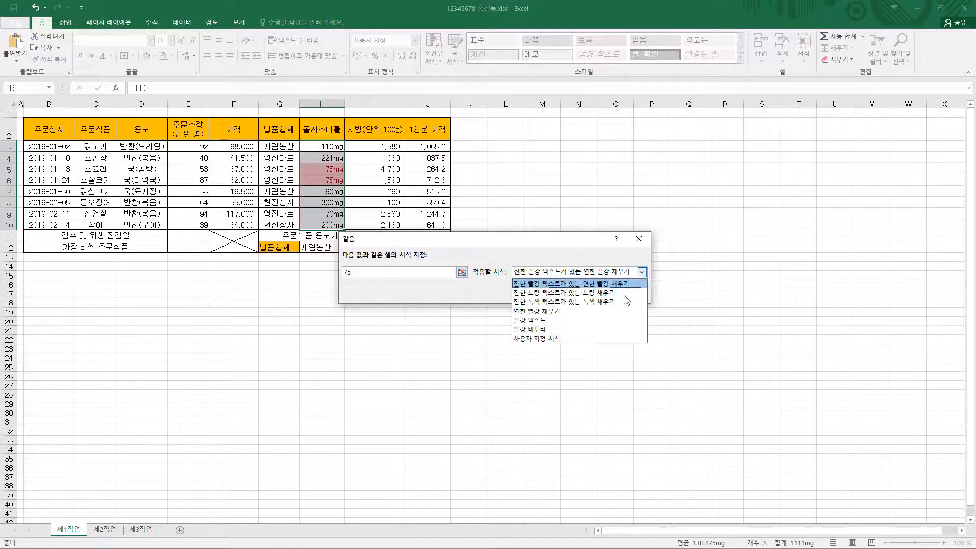
click(617, 337)
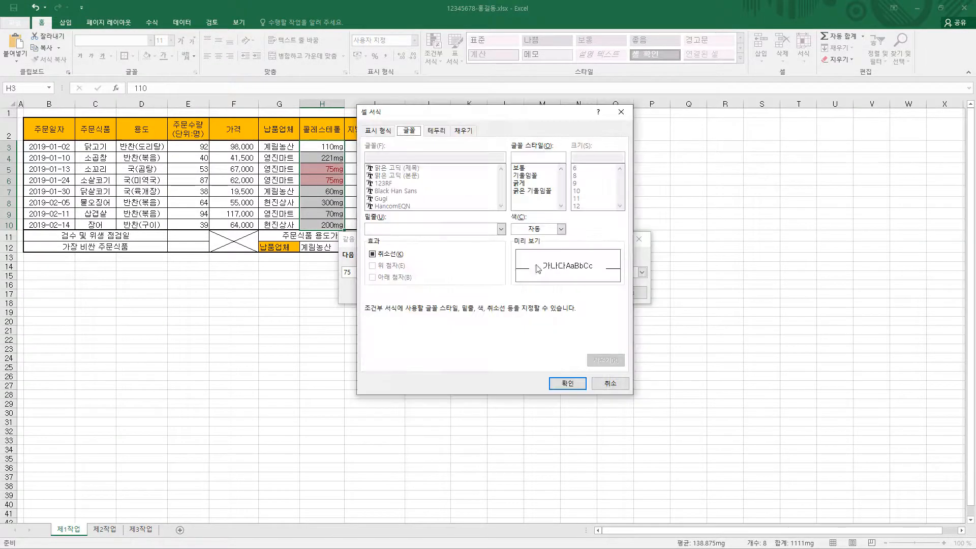
click(469, 133)
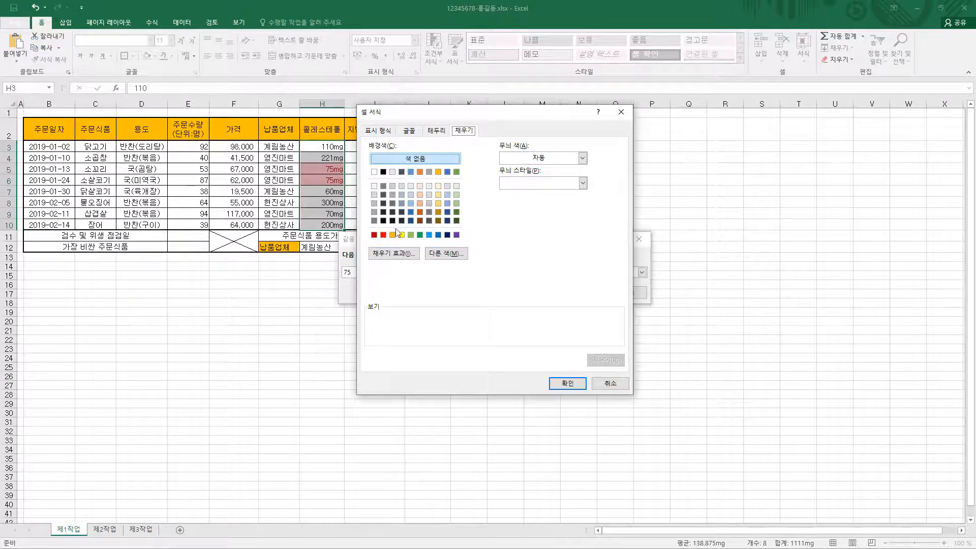
click(438, 235)
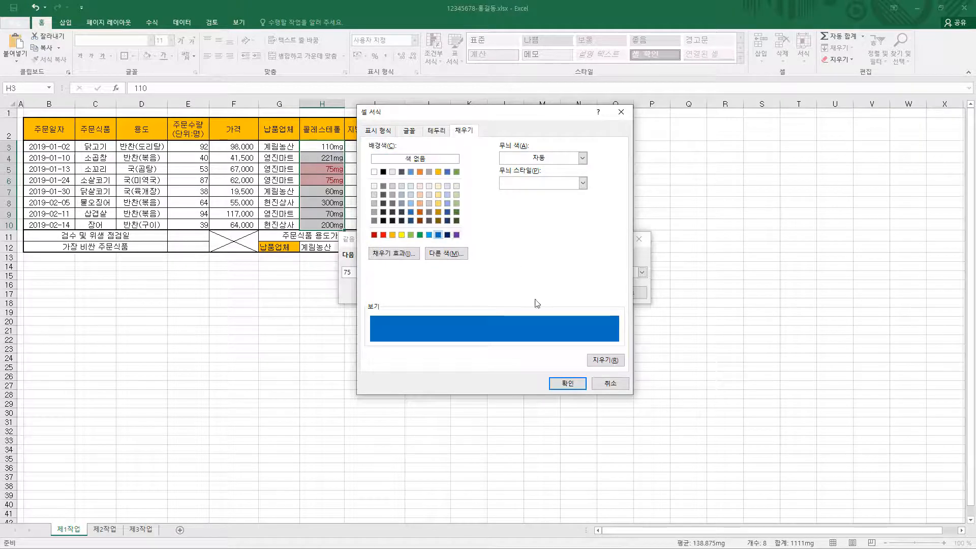
click(576, 388)
click(587, 296)
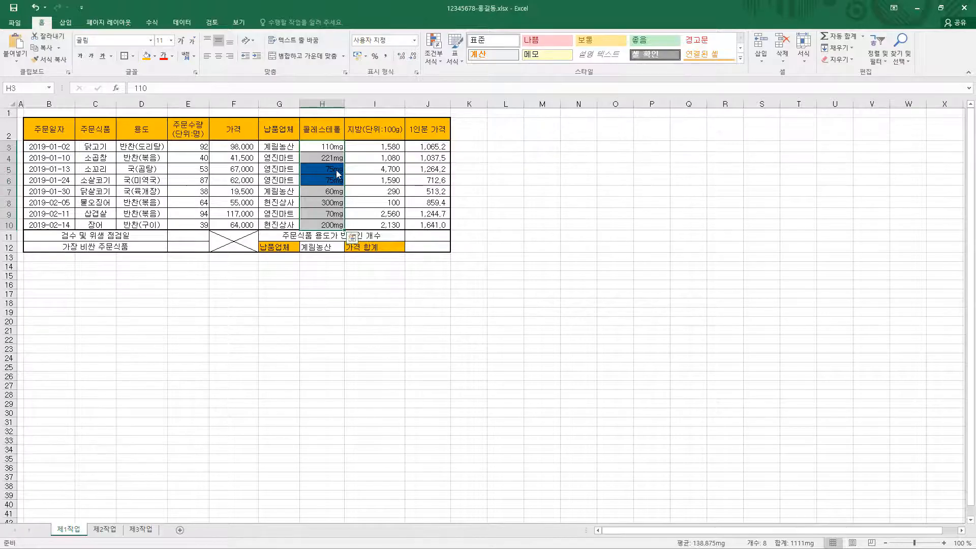
Step: Start a new conditional formatting rule for B3:J10 that uses a formula to determine which cells to format
drag(49, 146, 437, 226)
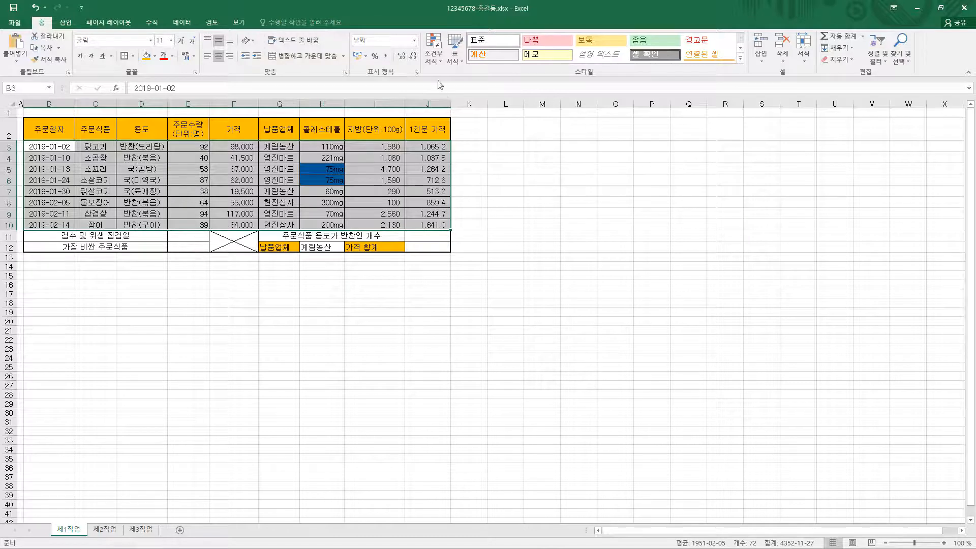
click(435, 58)
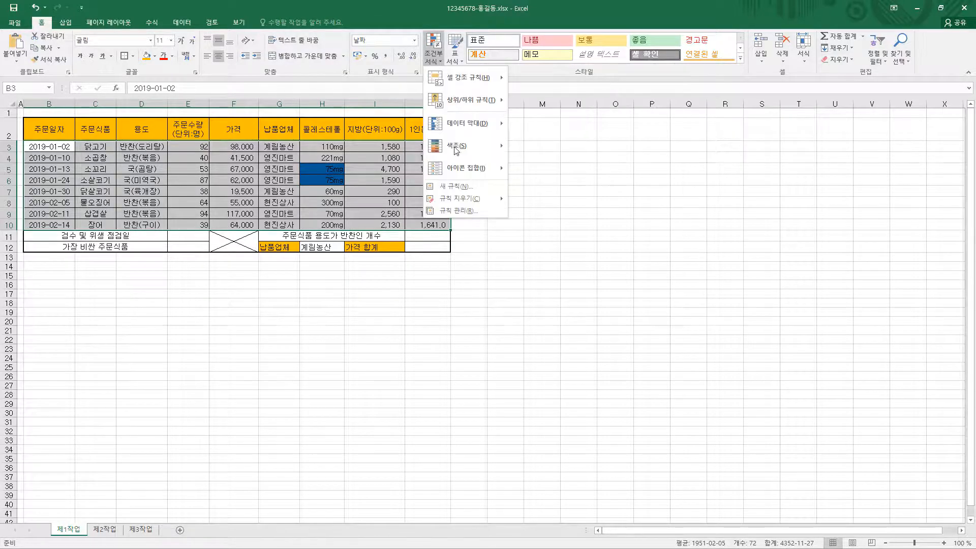
click(461, 186)
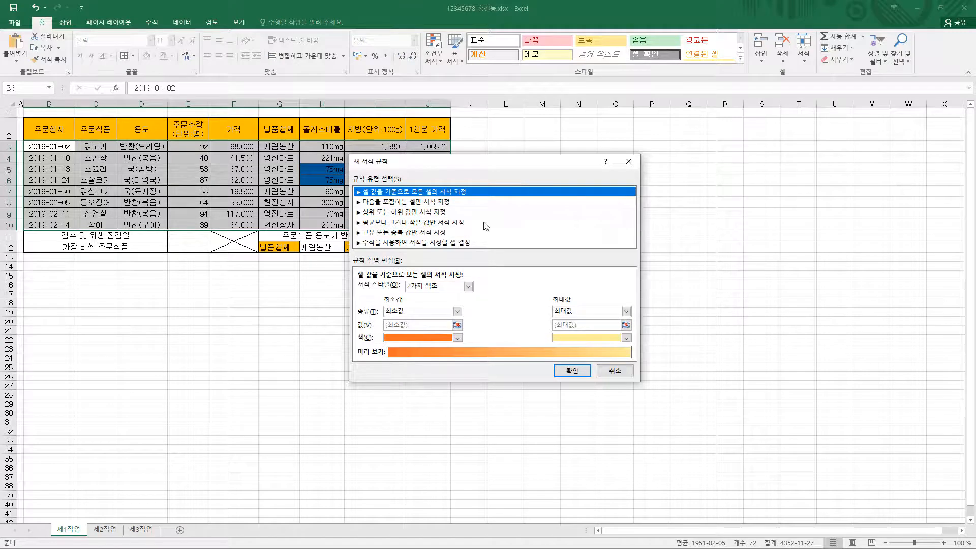
click(373, 243)
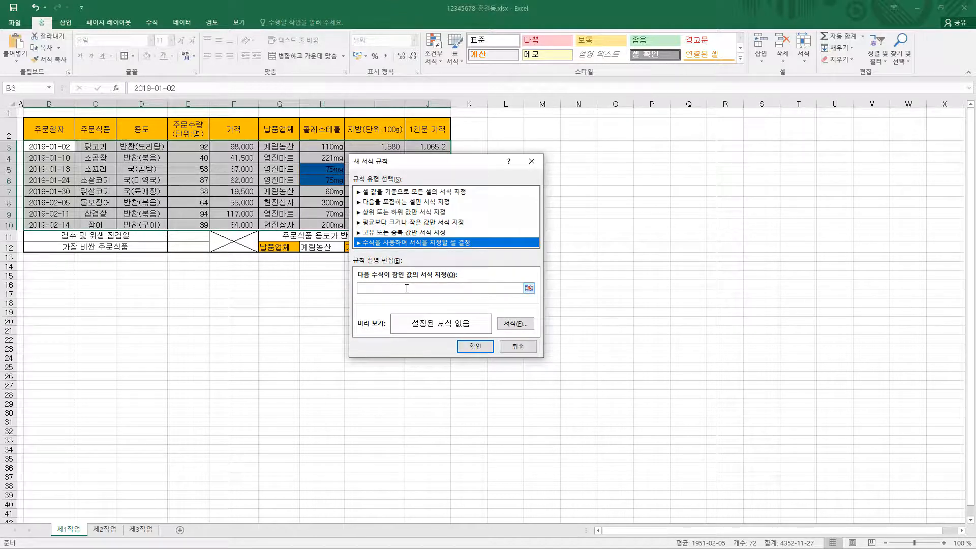
click(386, 288)
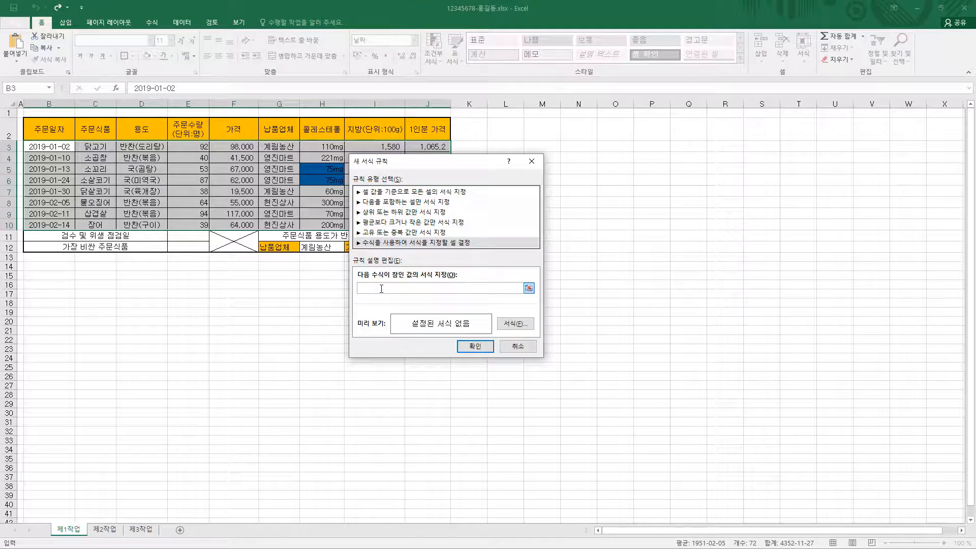
Step: Enter =$H3<=75 as the rule's formula, with only column H locked in the cell reference
text(=)
key(BackSpace)
key(BackSpace)
click(317, 148)
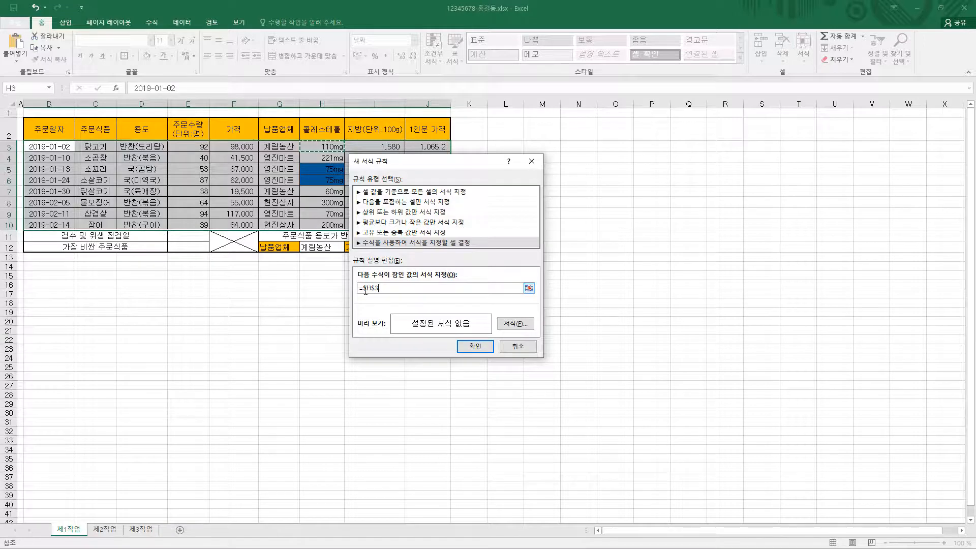
drag(370, 288, 379, 288)
click(383, 288)
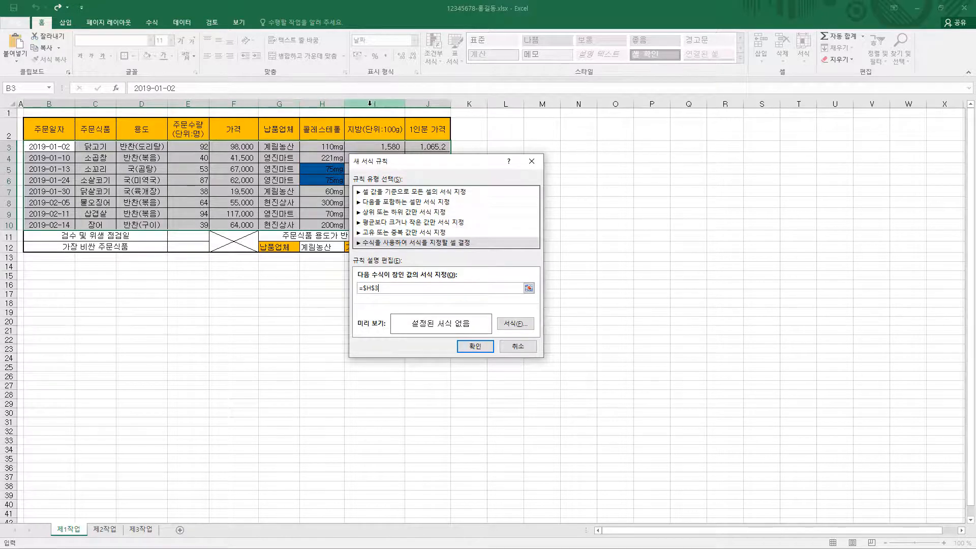
click(371, 288)
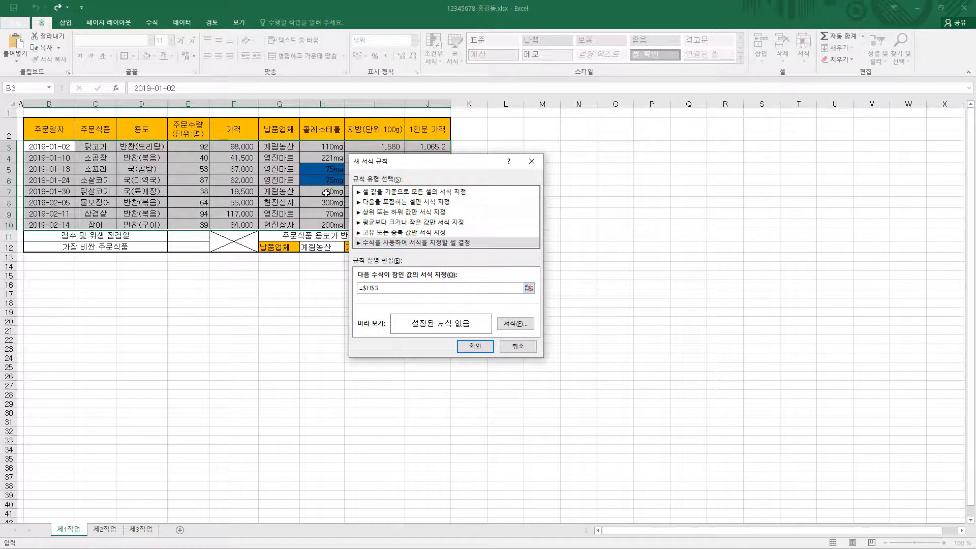
key(Delete)
key(F4)
key(F4)
key(F4)
key(F4)
key(F4)
key(F4)
key(F4)
key(F4)
text(75+$A)
click(374, 288)
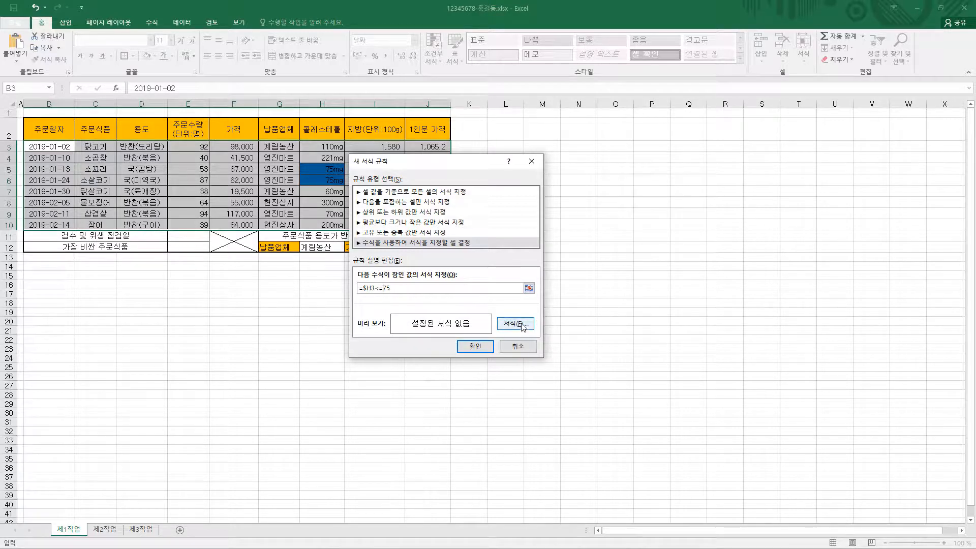
Step: Set the formula rule's font color to standard red and apply the rule to the table rows
click(515, 323)
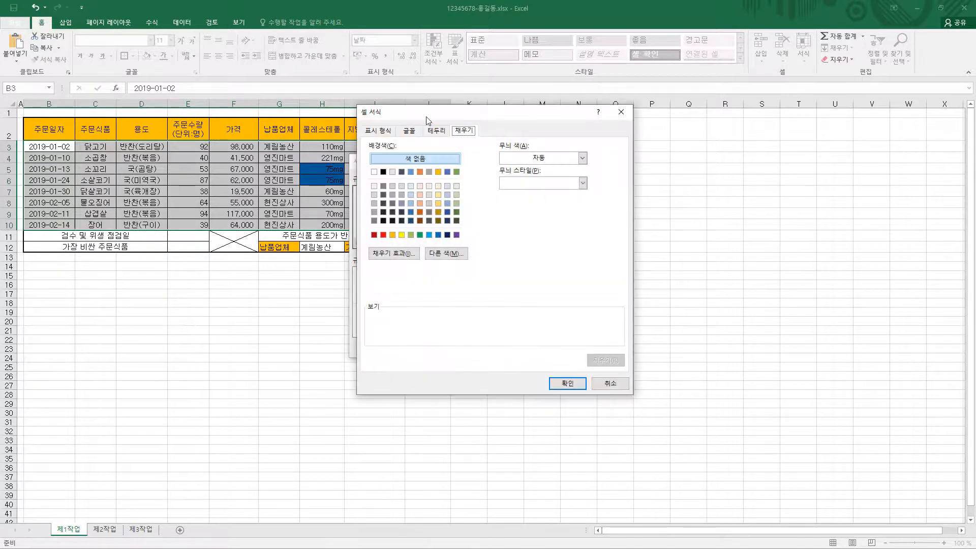
drag(540, 120, 556, 125)
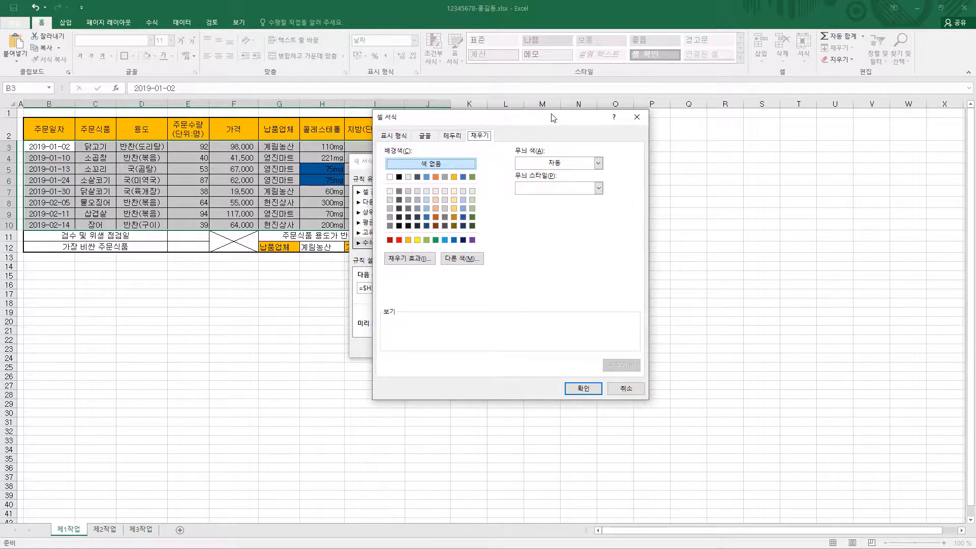
click(426, 136)
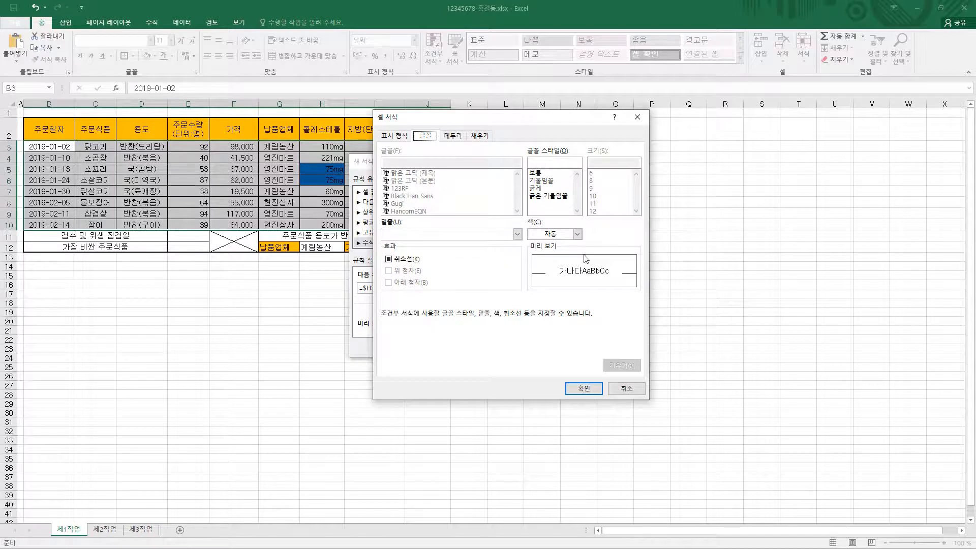
click(577, 233)
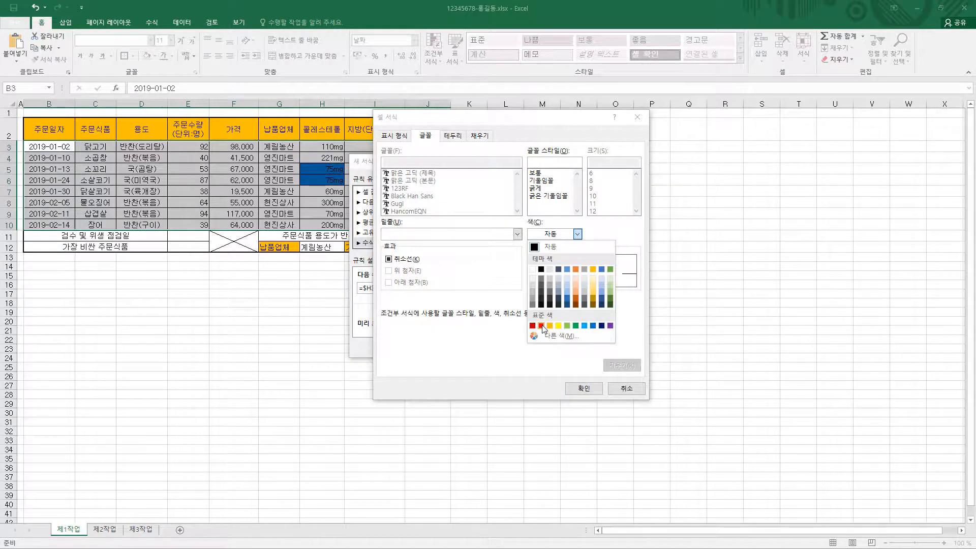
click(541, 326)
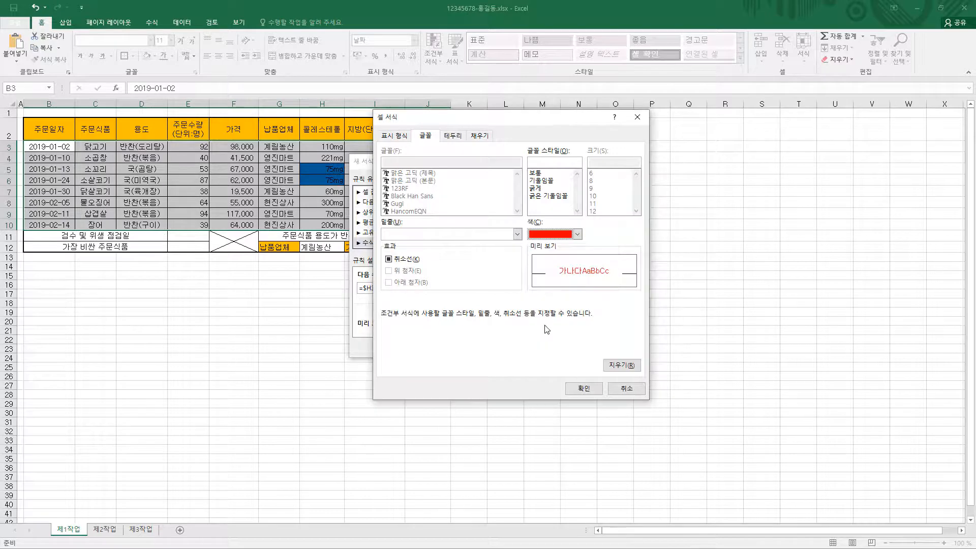
click(588, 391)
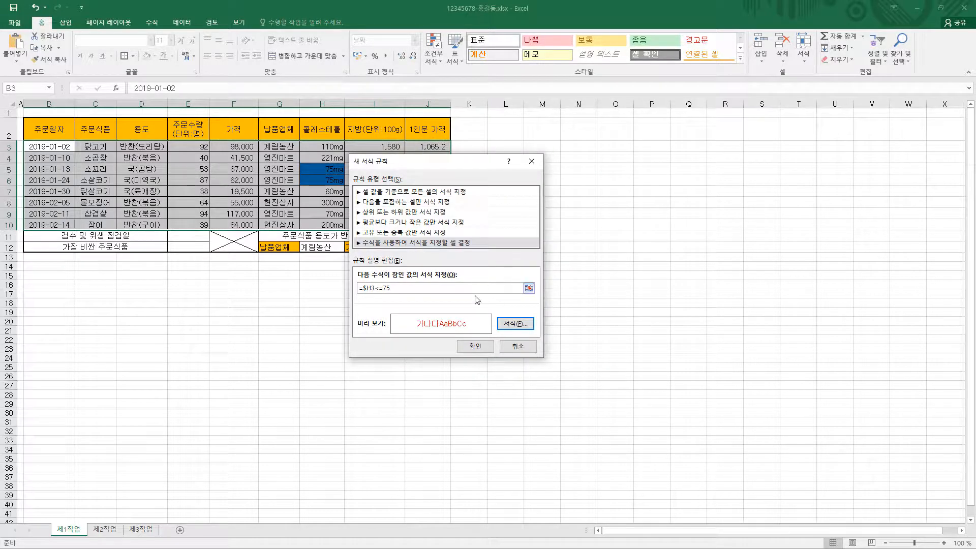
click(475, 346)
click(486, 348)
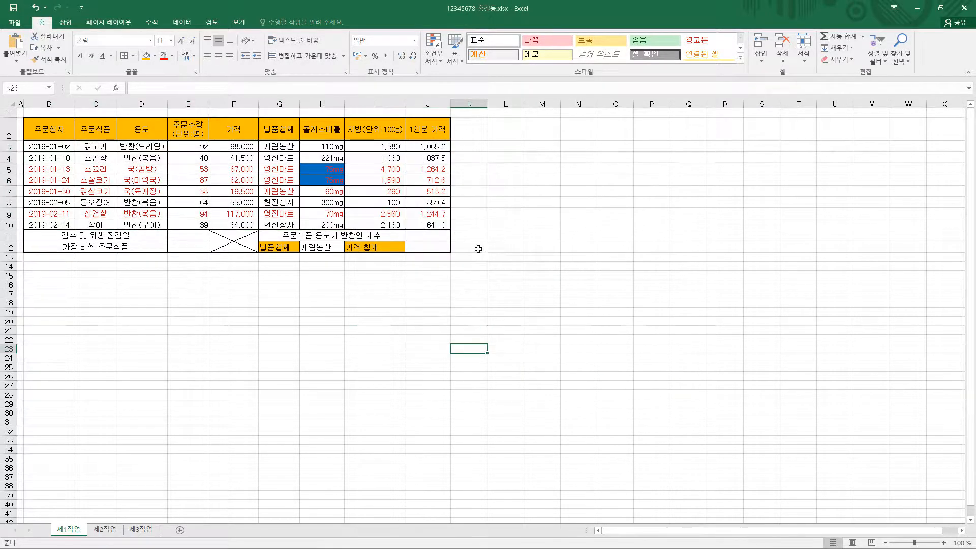
Step: Check which conditional formatting rules are listed for the blank cell H15 below the table
click(333, 276)
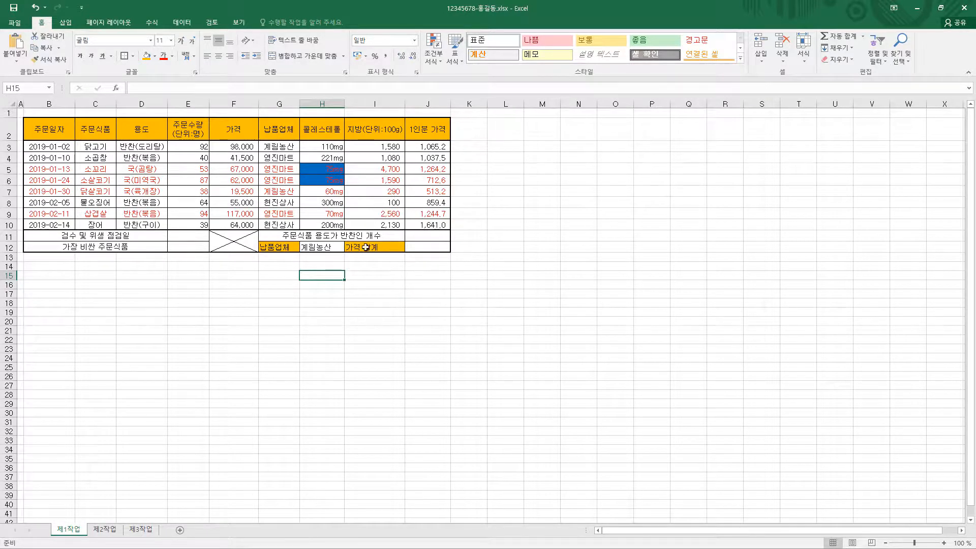
click(440, 59)
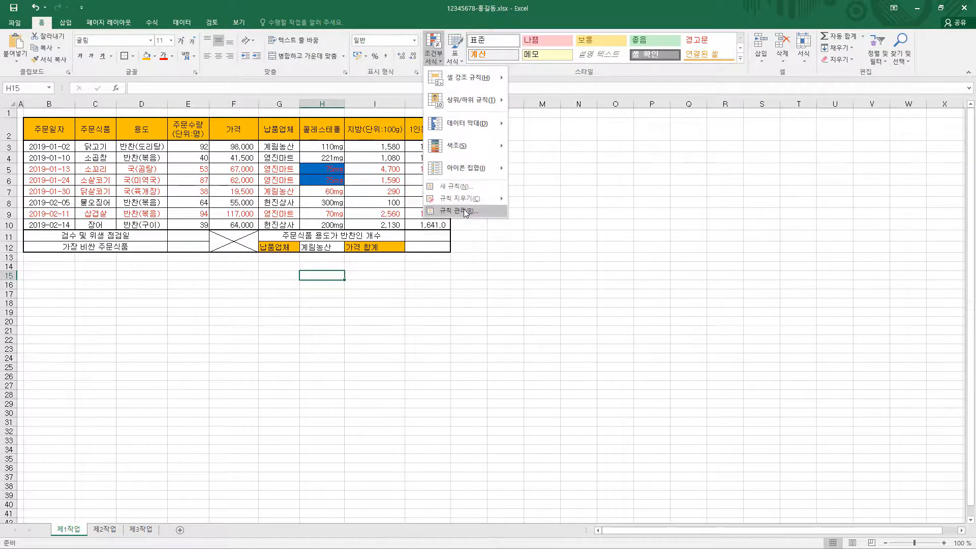
click(463, 211)
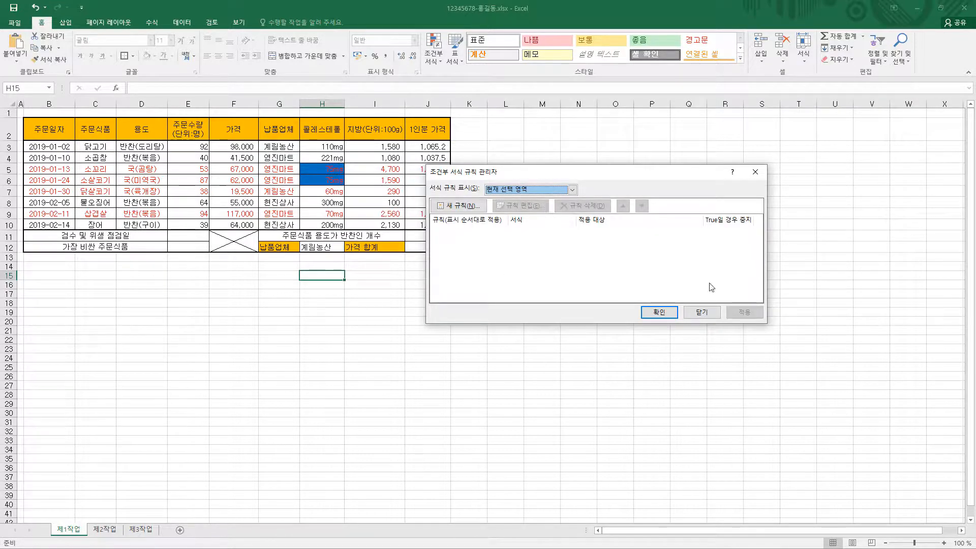
click(701, 312)
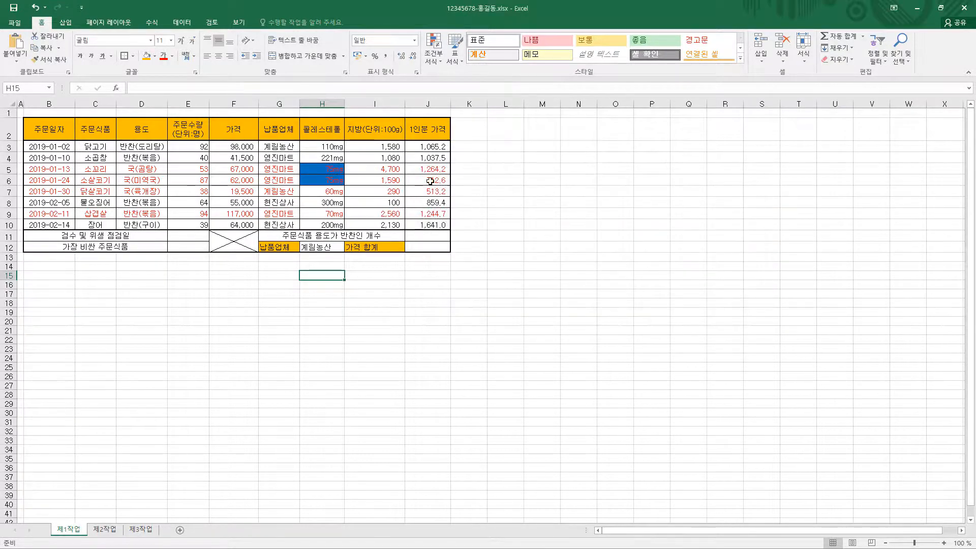
Step: List the conditional formatting rules for cell H5 and widen the rule list to the current worksheet
click(321, 169)
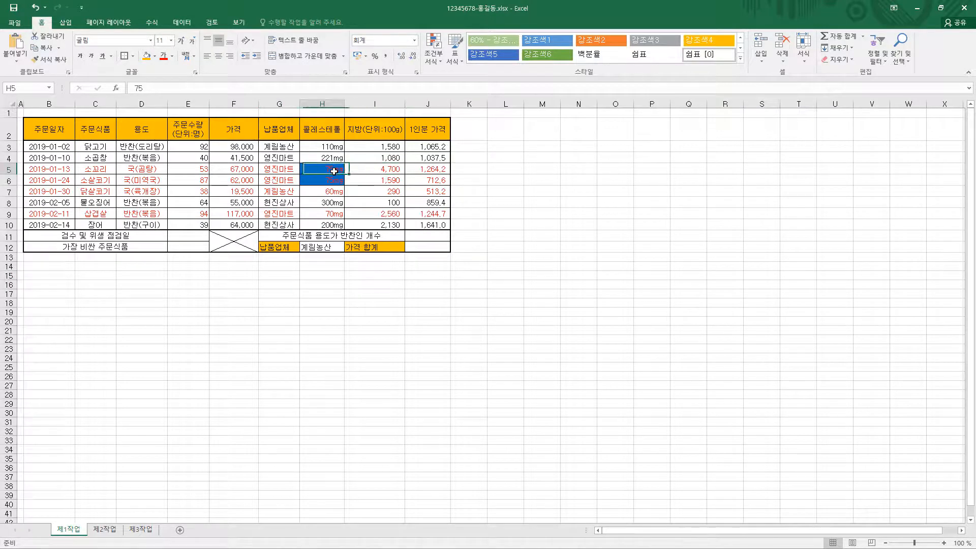
click(433, 48)
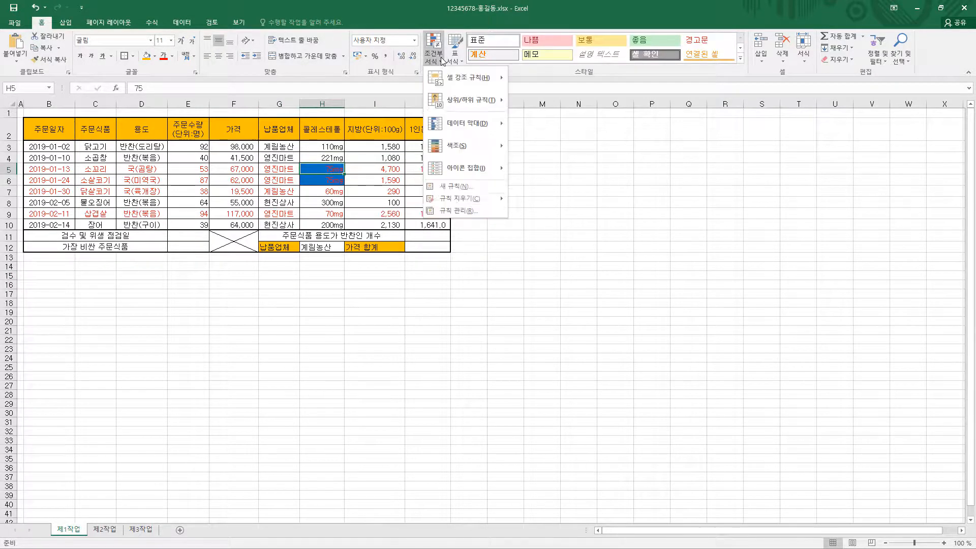
click(460, 211)
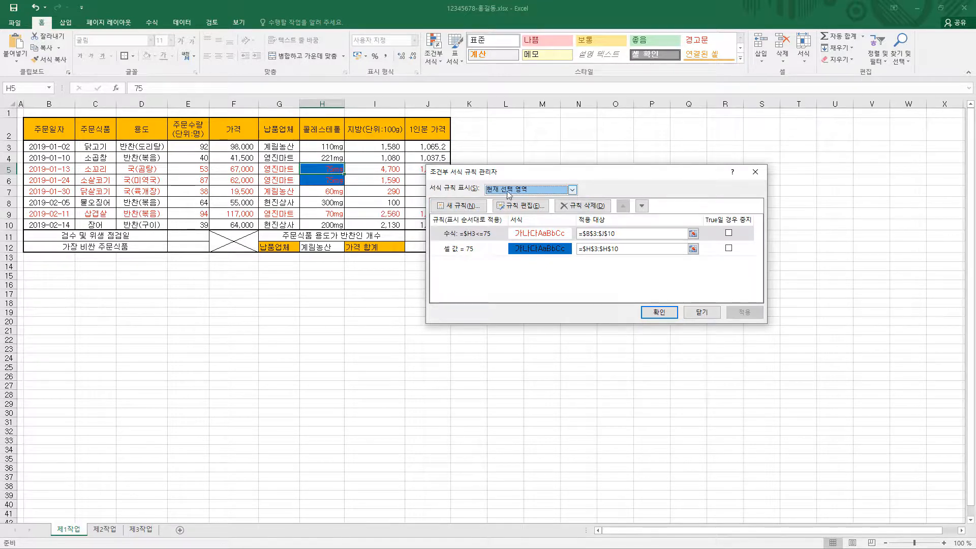
click(573, 190)
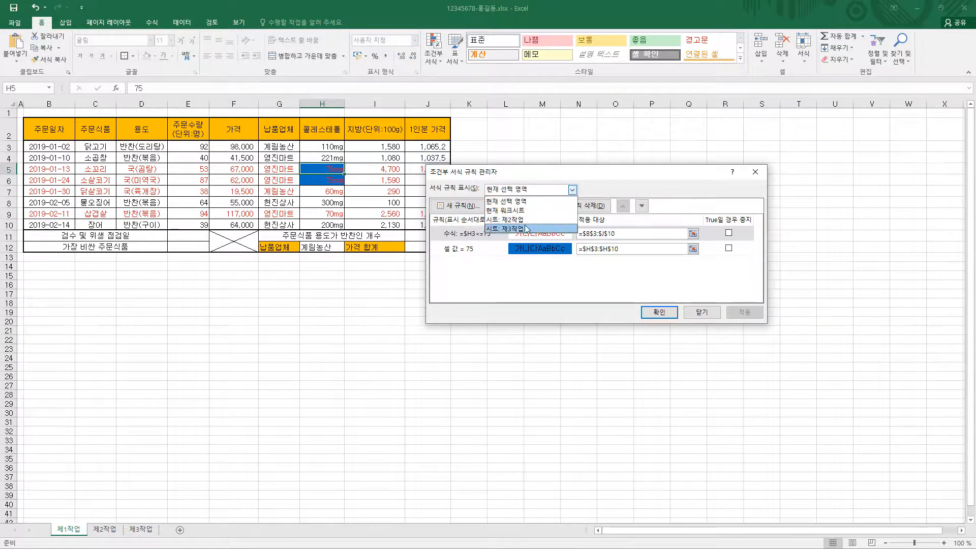
click(521, 212)
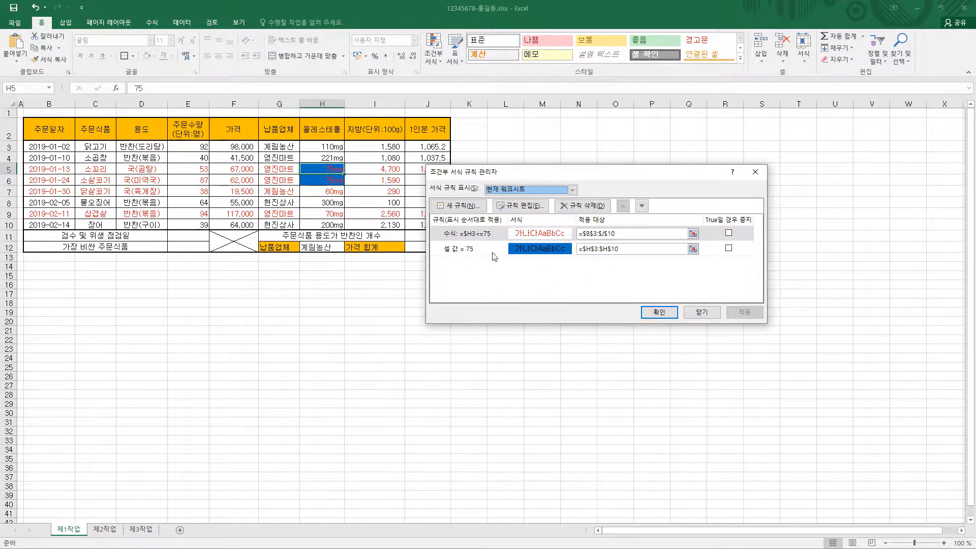
Step: Inspect the settings of the =$H3<=75 formula rule and the cell-value-equals-75 rule without changing either
click(485, 234)
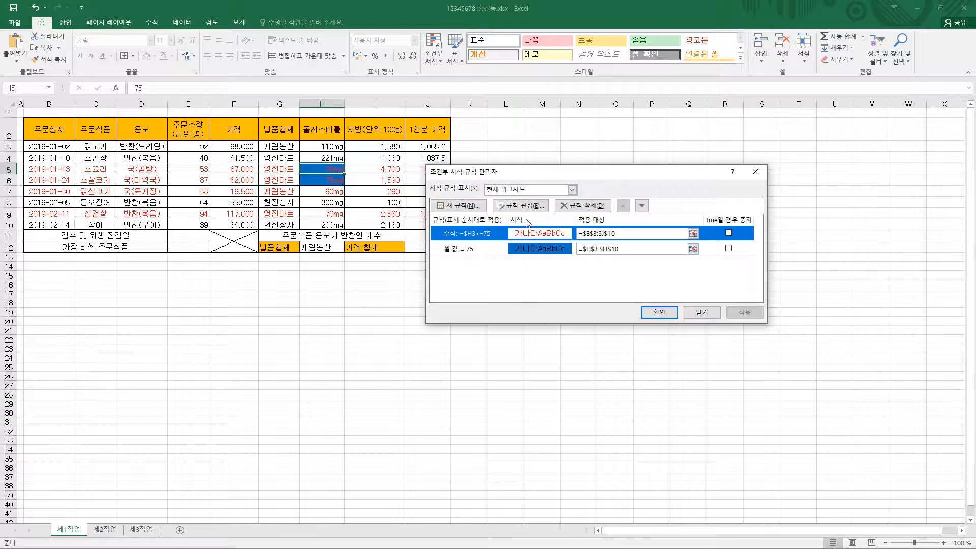
click(519, 205)
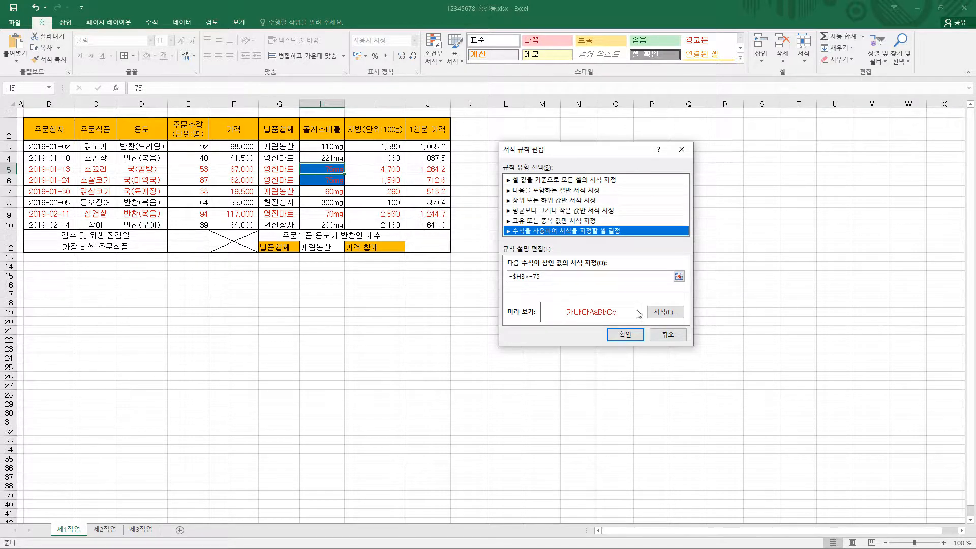
click(653, 334)
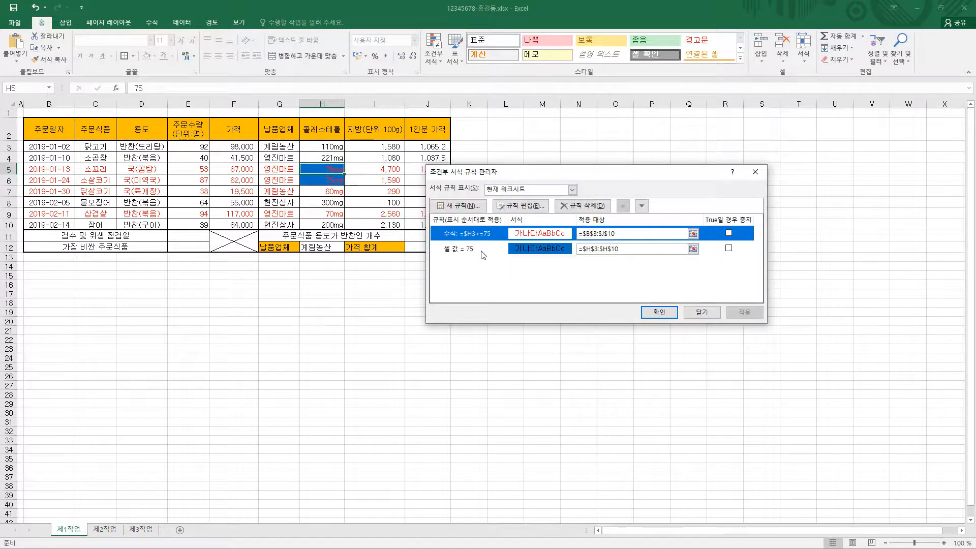
click(482, 250)
click(541, 209)
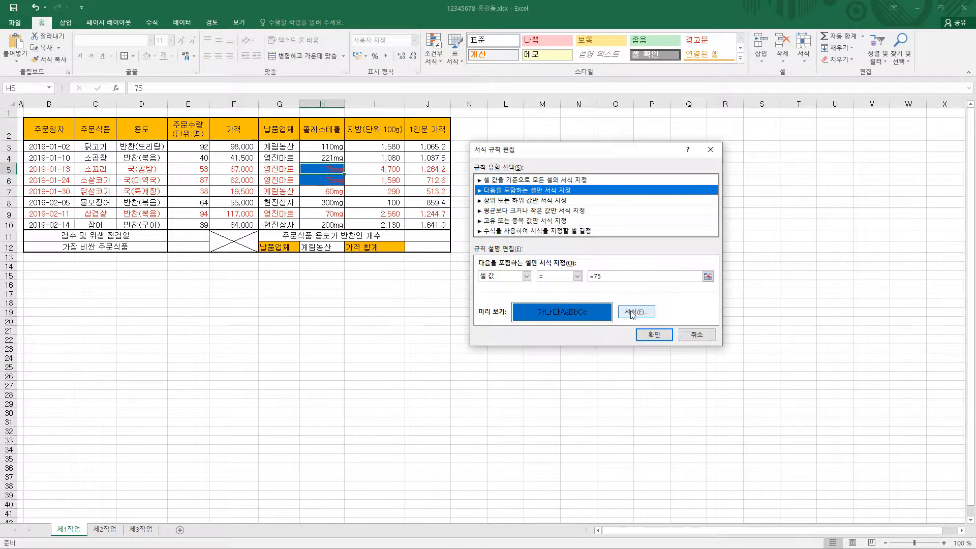
click(697, 335)
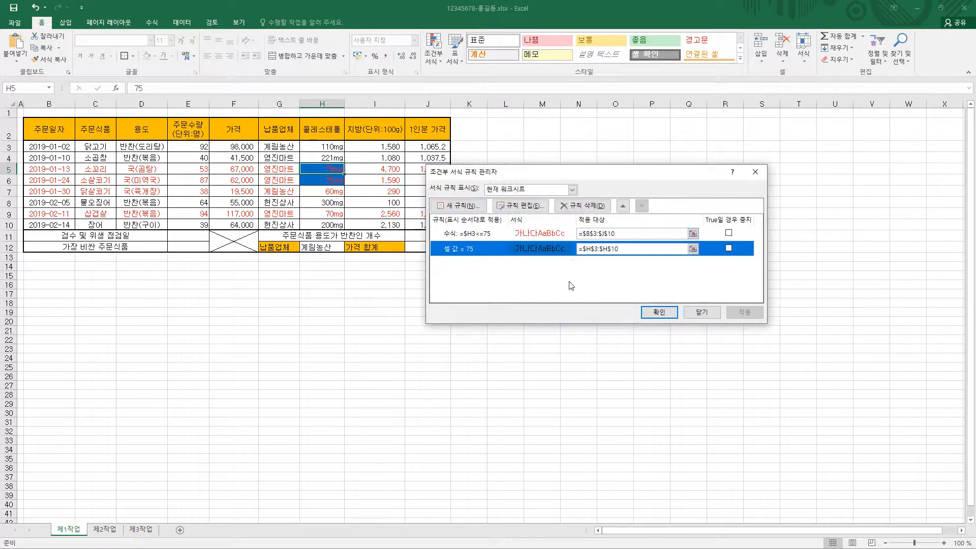
click(671, 313)
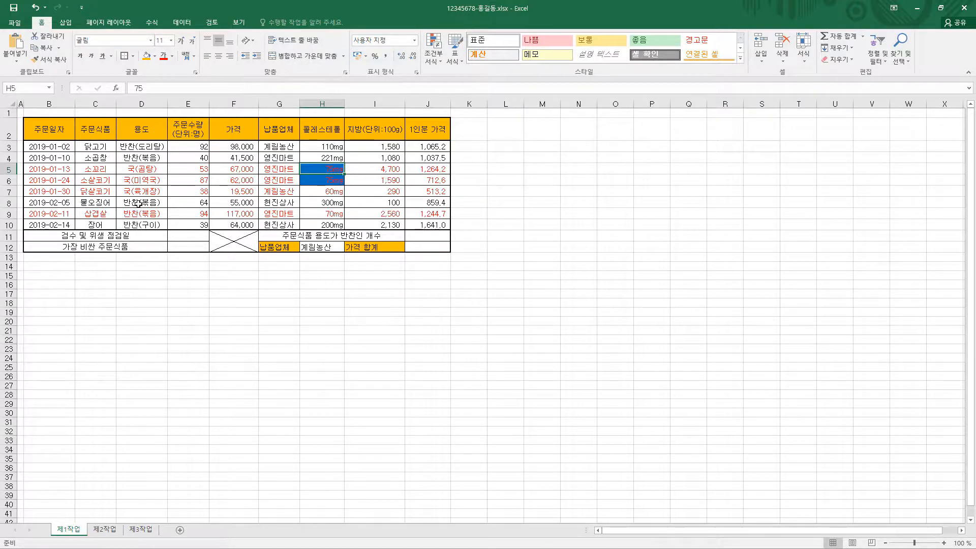
Step: Apply green gradient-fill data bars to the price-per-serving values in J3:J10
click(431, 130)
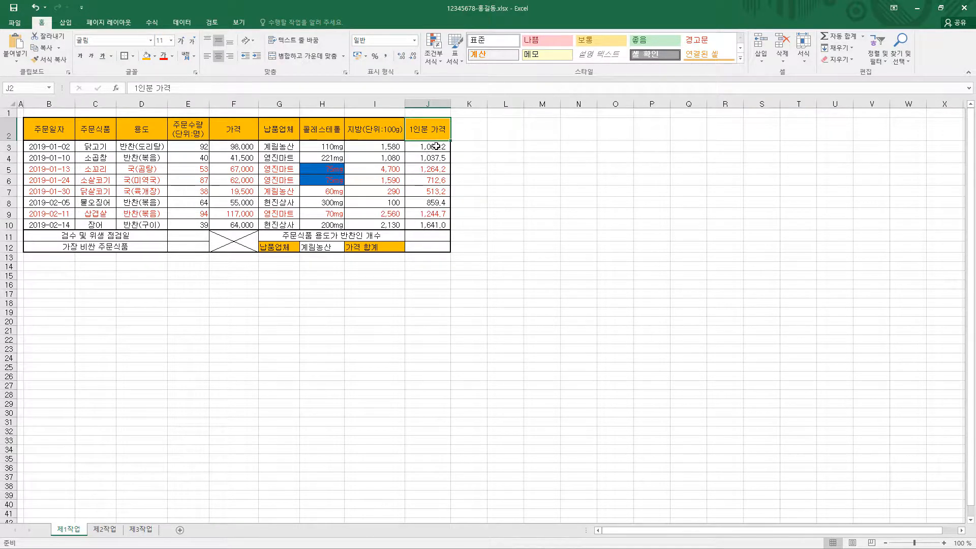
drag(436, 146, 436, 227)
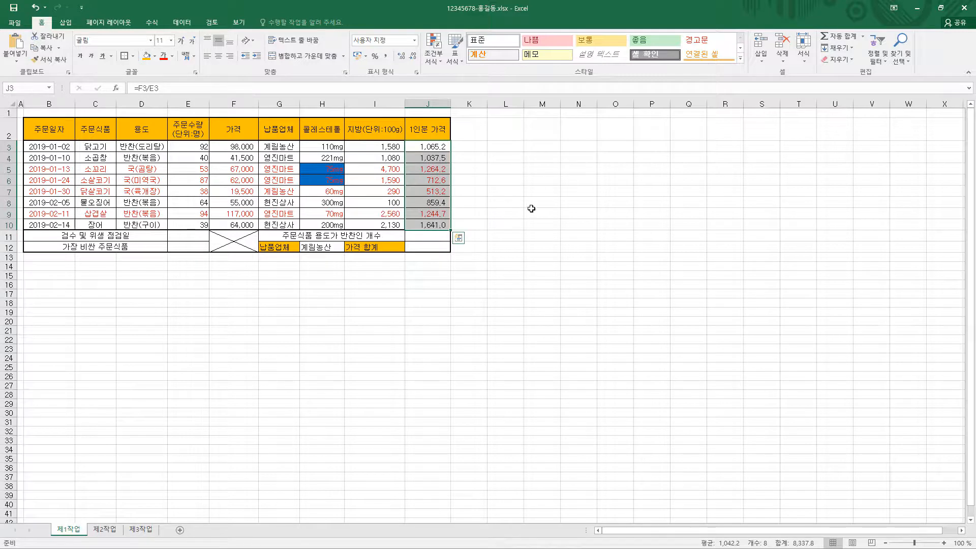
click(441, 59)
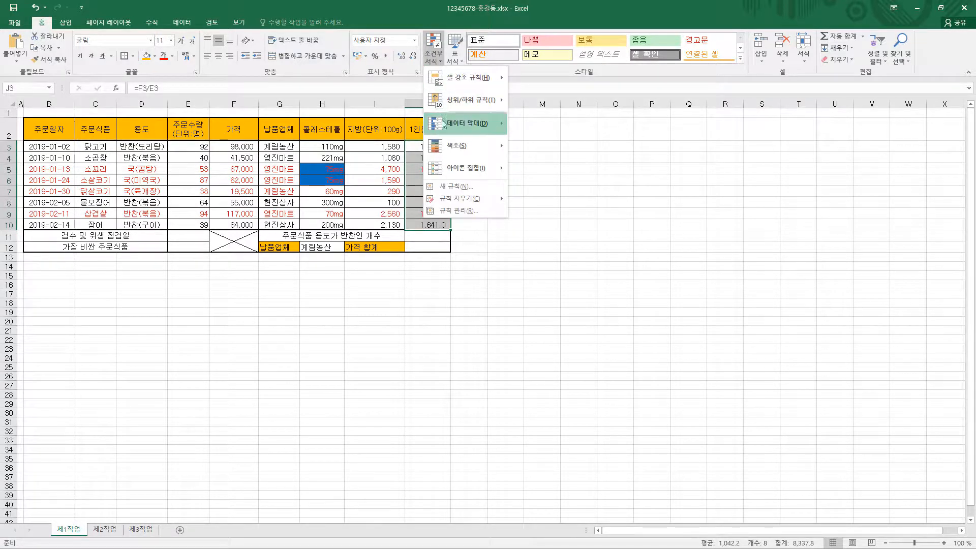
mouse_move(504, 123)
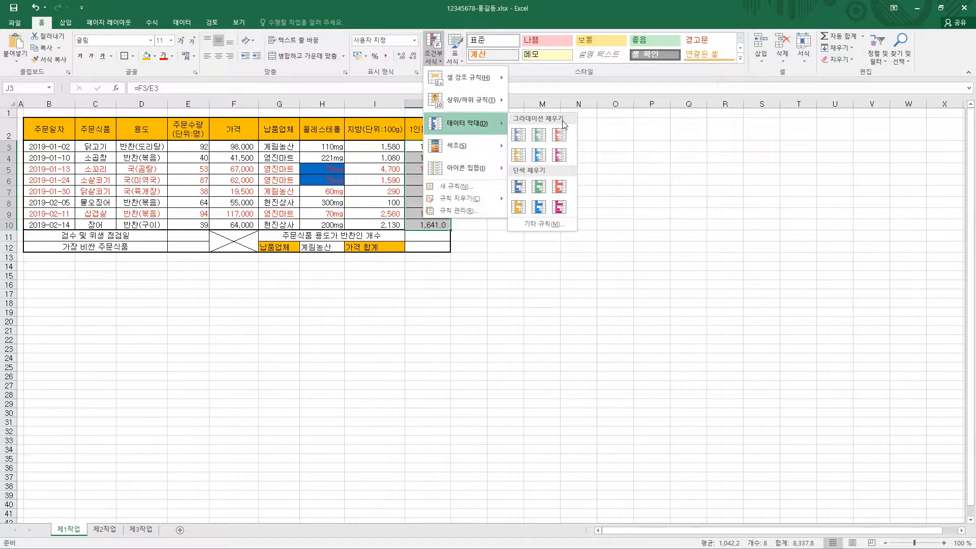
click(542, 138)
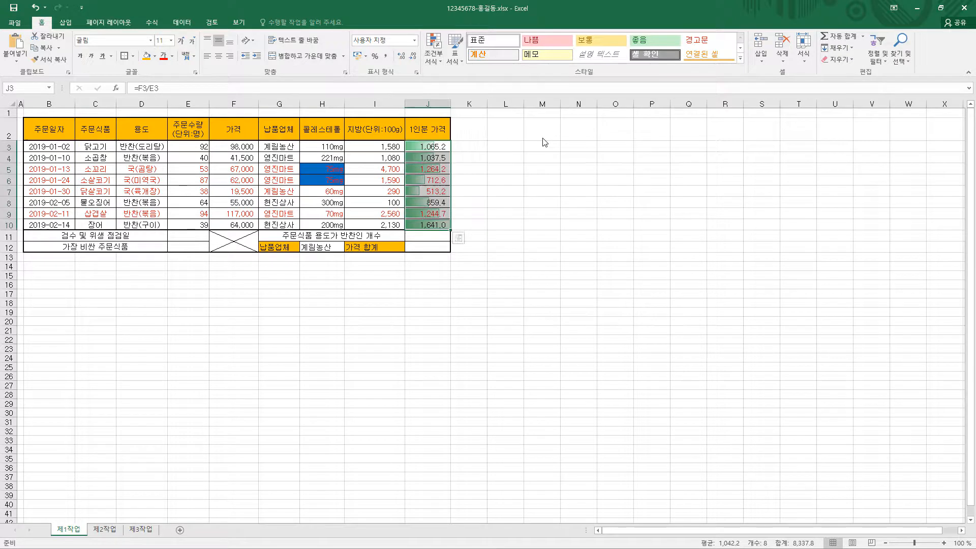
click(466, 145)
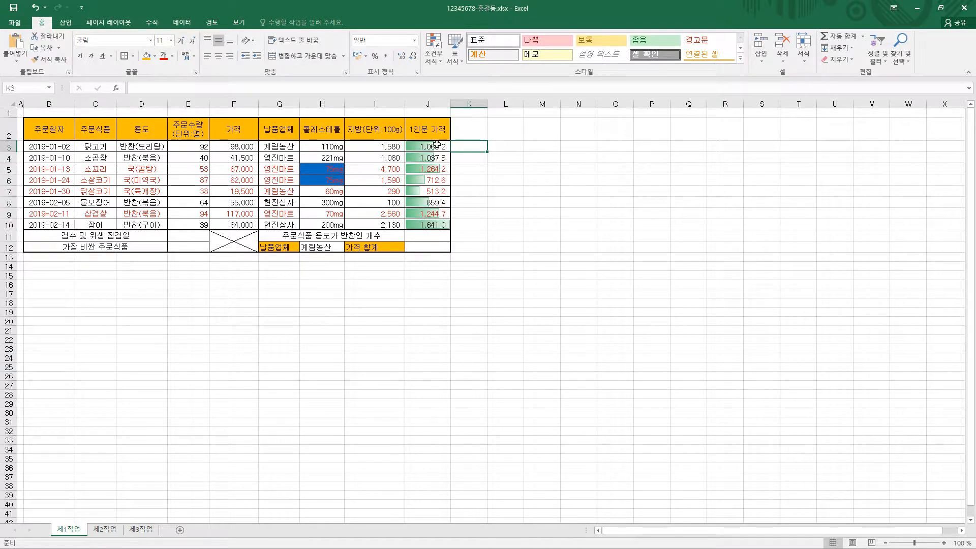
Step: Edit the data bar rule on J3:J10, setting the minimum type to lowest value (최소값) and the maximum type to highest value (최대값)
drag(425, 146, 434, 223)
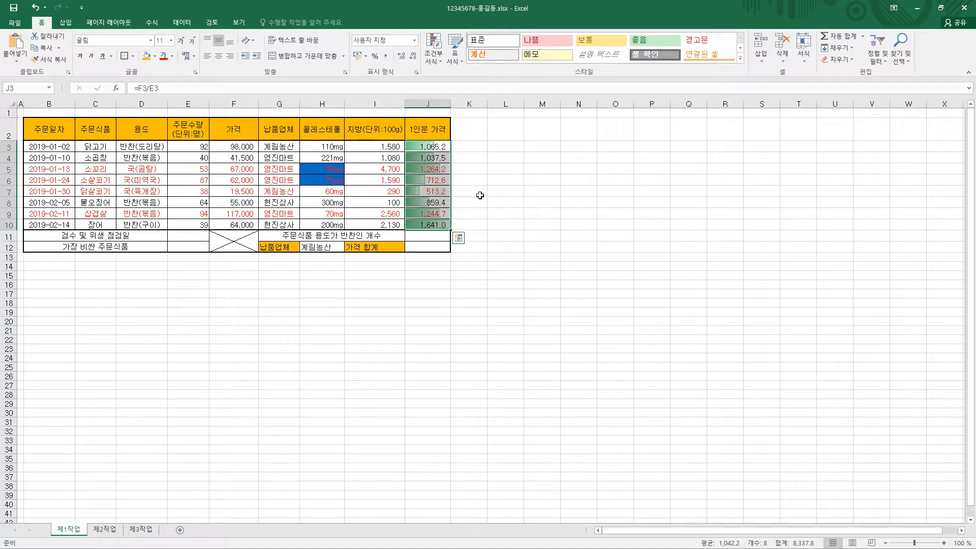
click(433, 62)
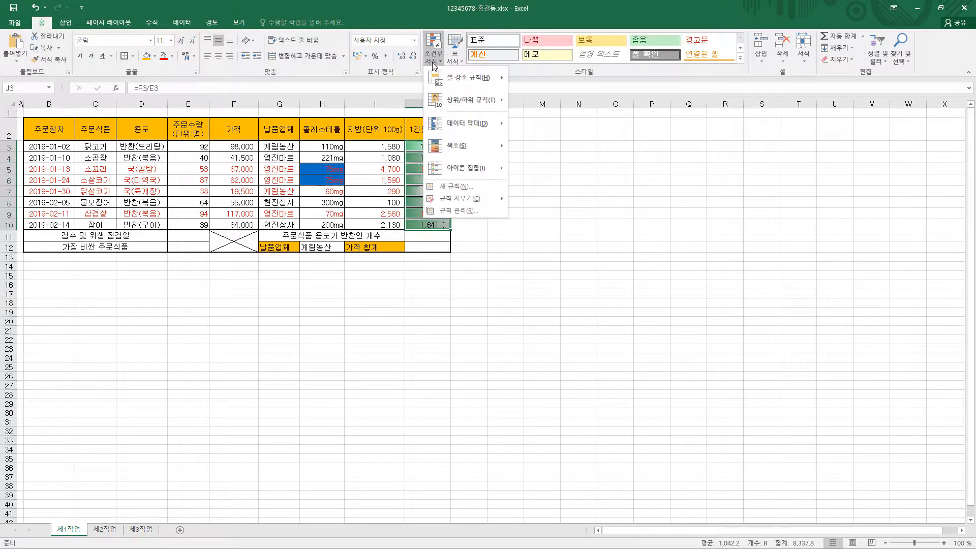
click(506, 223)
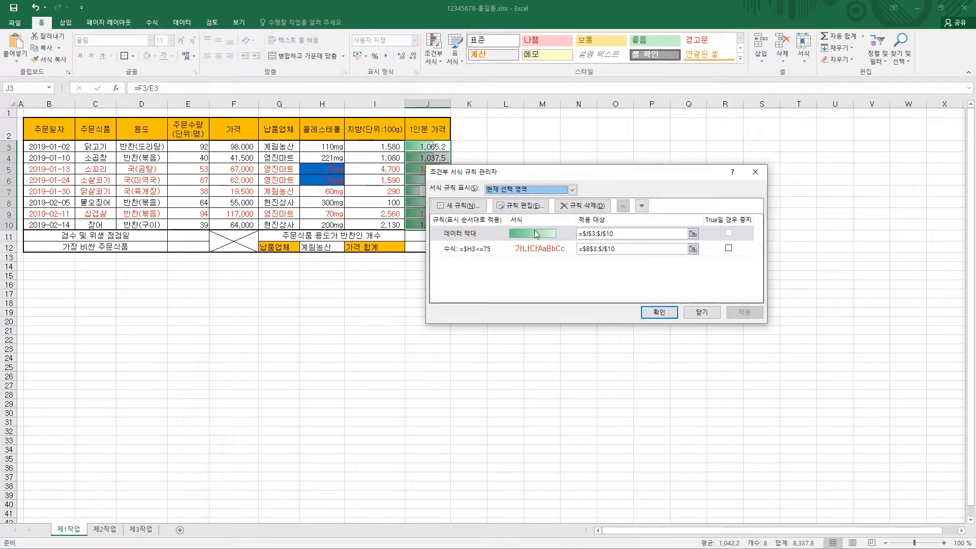
click(507, 237)
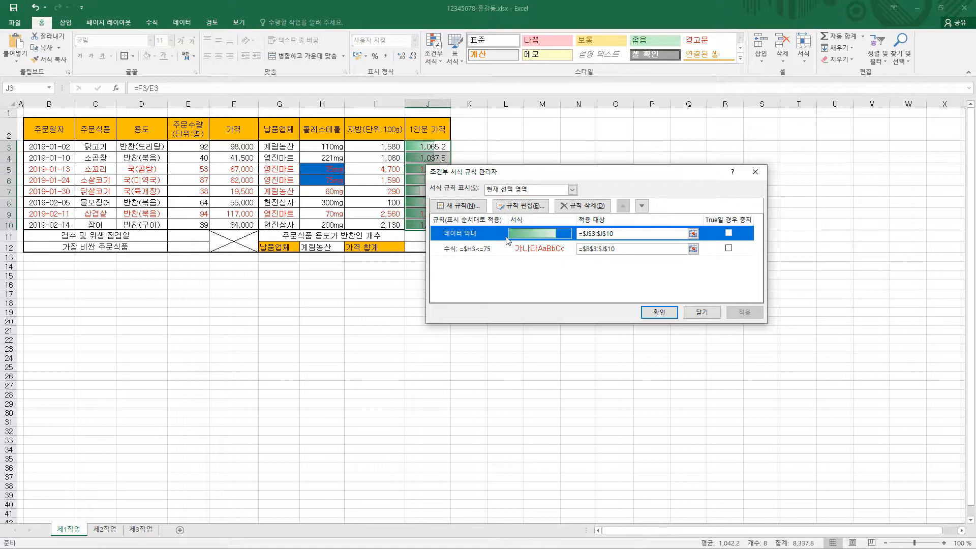
click(532, 207)
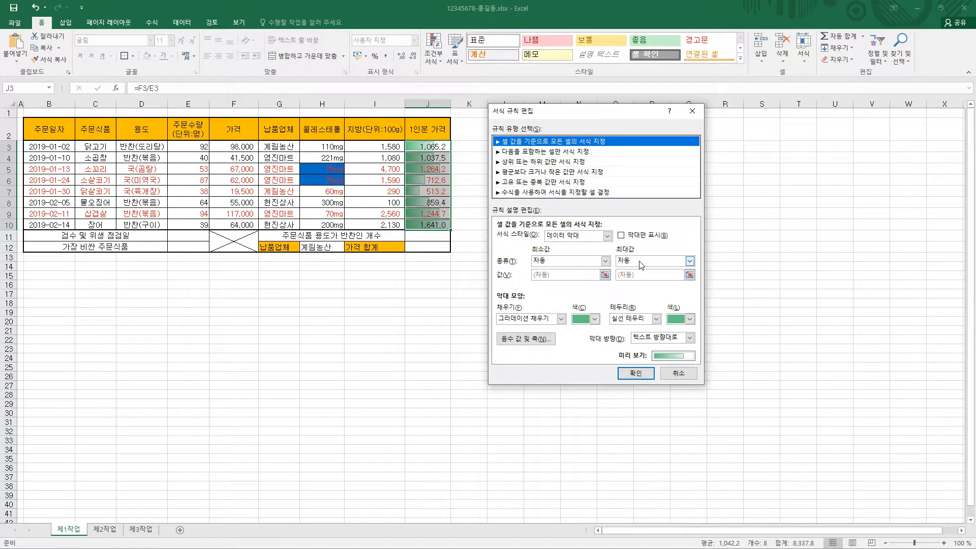
click(603, 261)
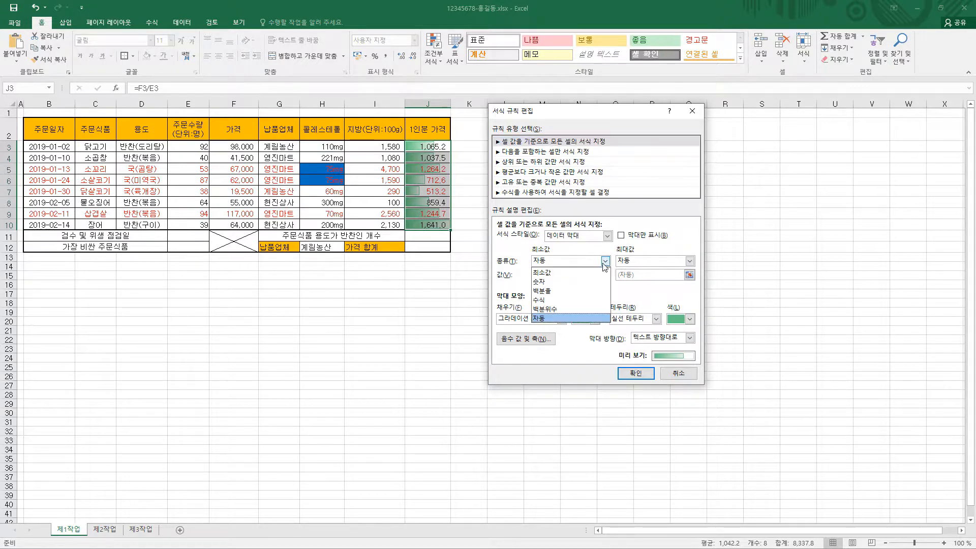
click(591, 280)
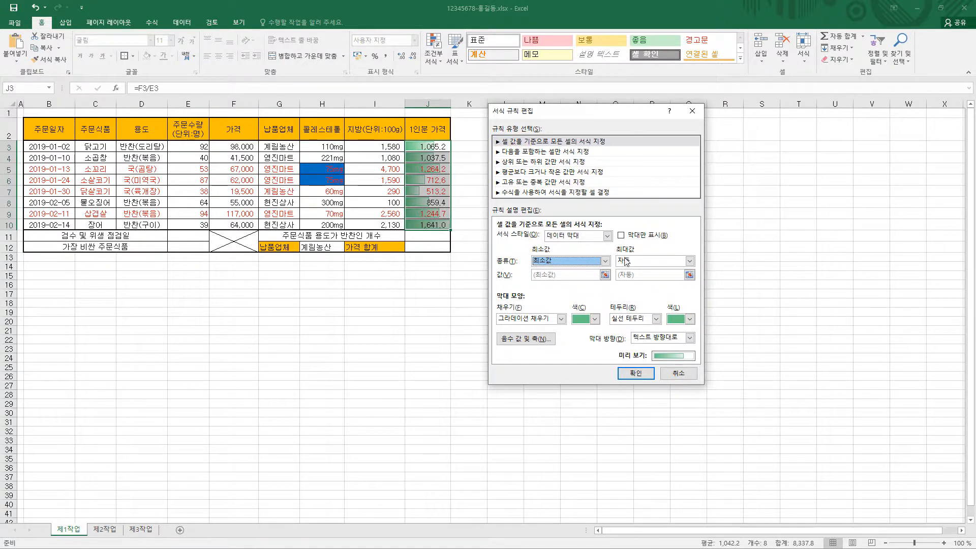
click(668, 265)
click(661, 273)
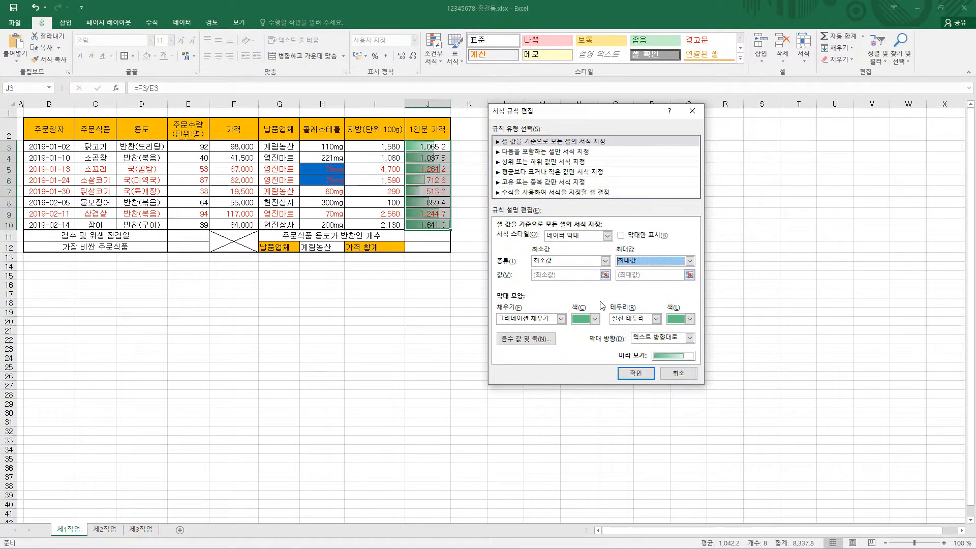
Step: Set the data bar border to none (테두리 없음), apply the rule and check the bars in J7 and J10
click(656, 320)
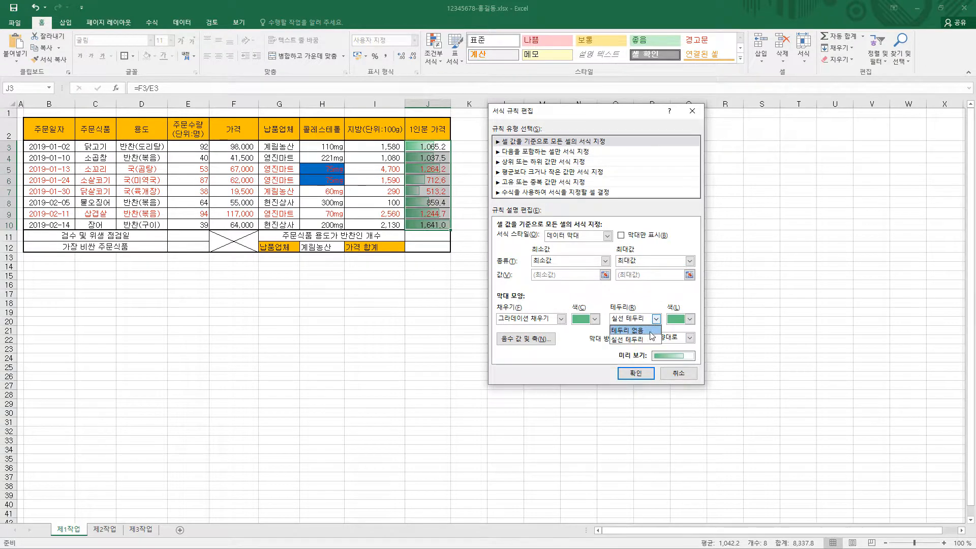
click(653, 331)
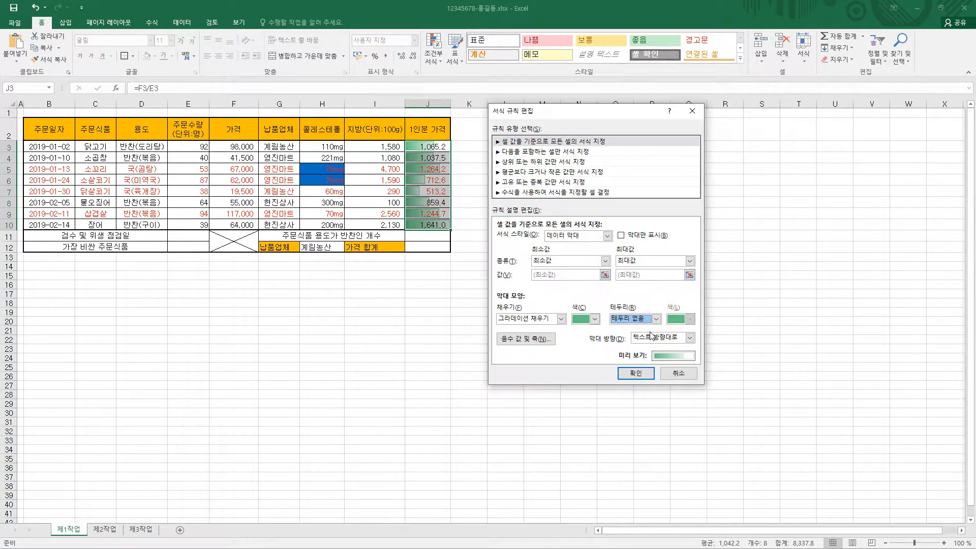
click(648, 375)
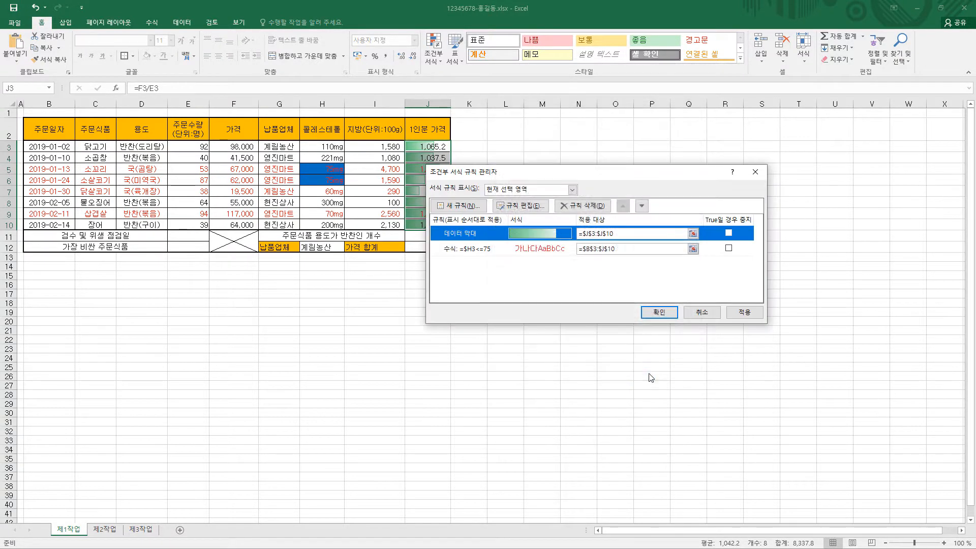
click(667, 314)
click(469, 158)
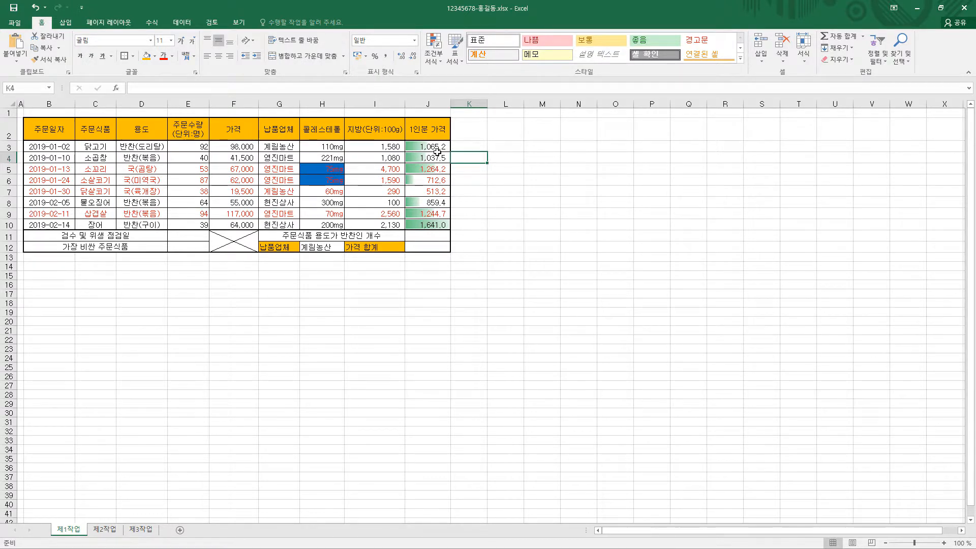
click(446, 193)
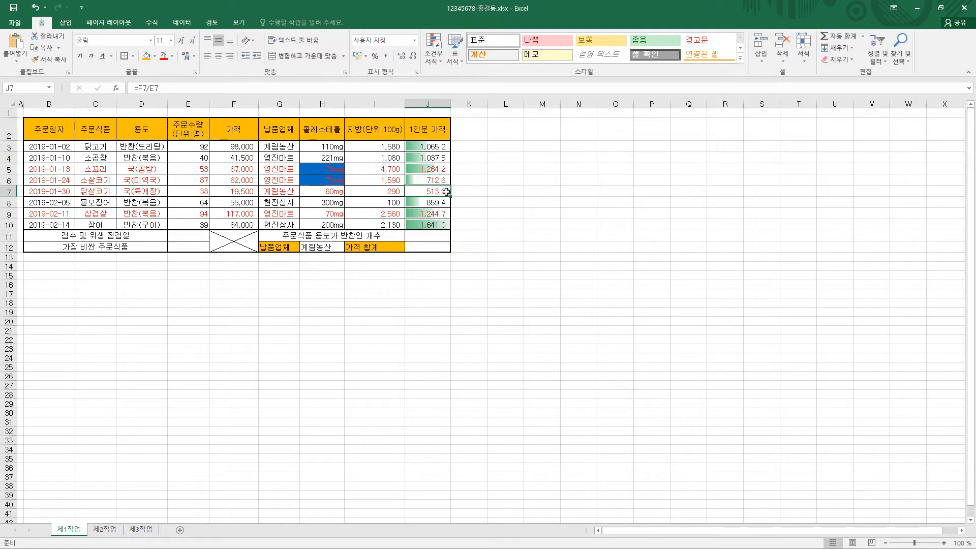
click(447, 223)
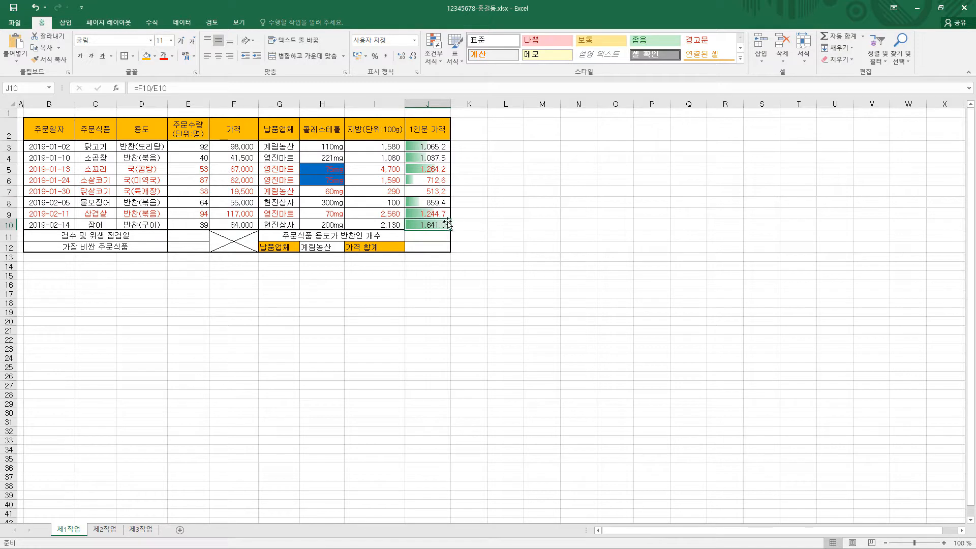